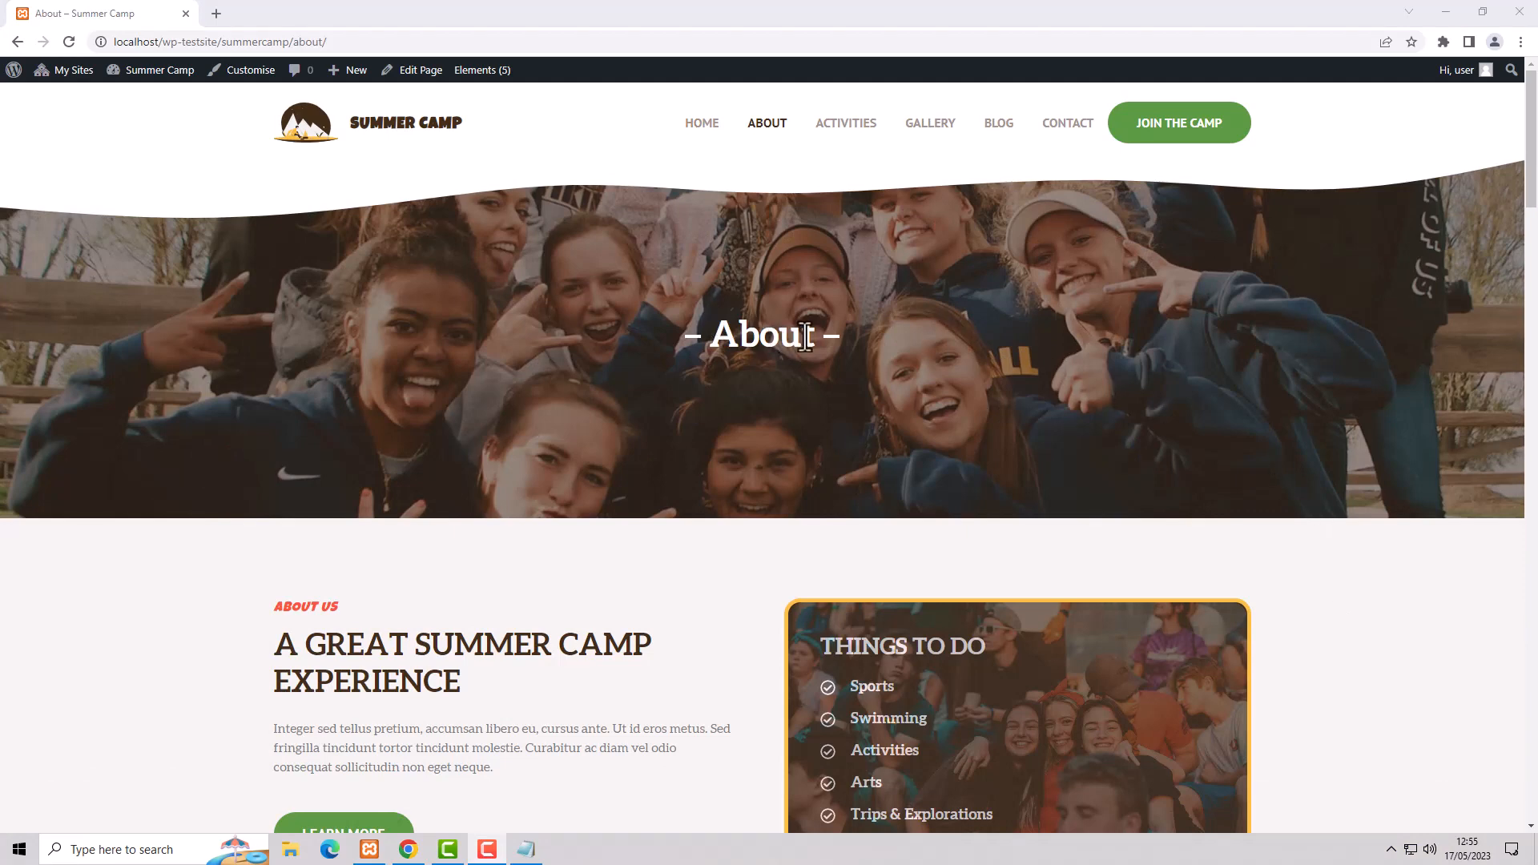
# - Review the About page down to the What You Get section and open the page for editing
pyautogui.scroll(-8, 875, 350)
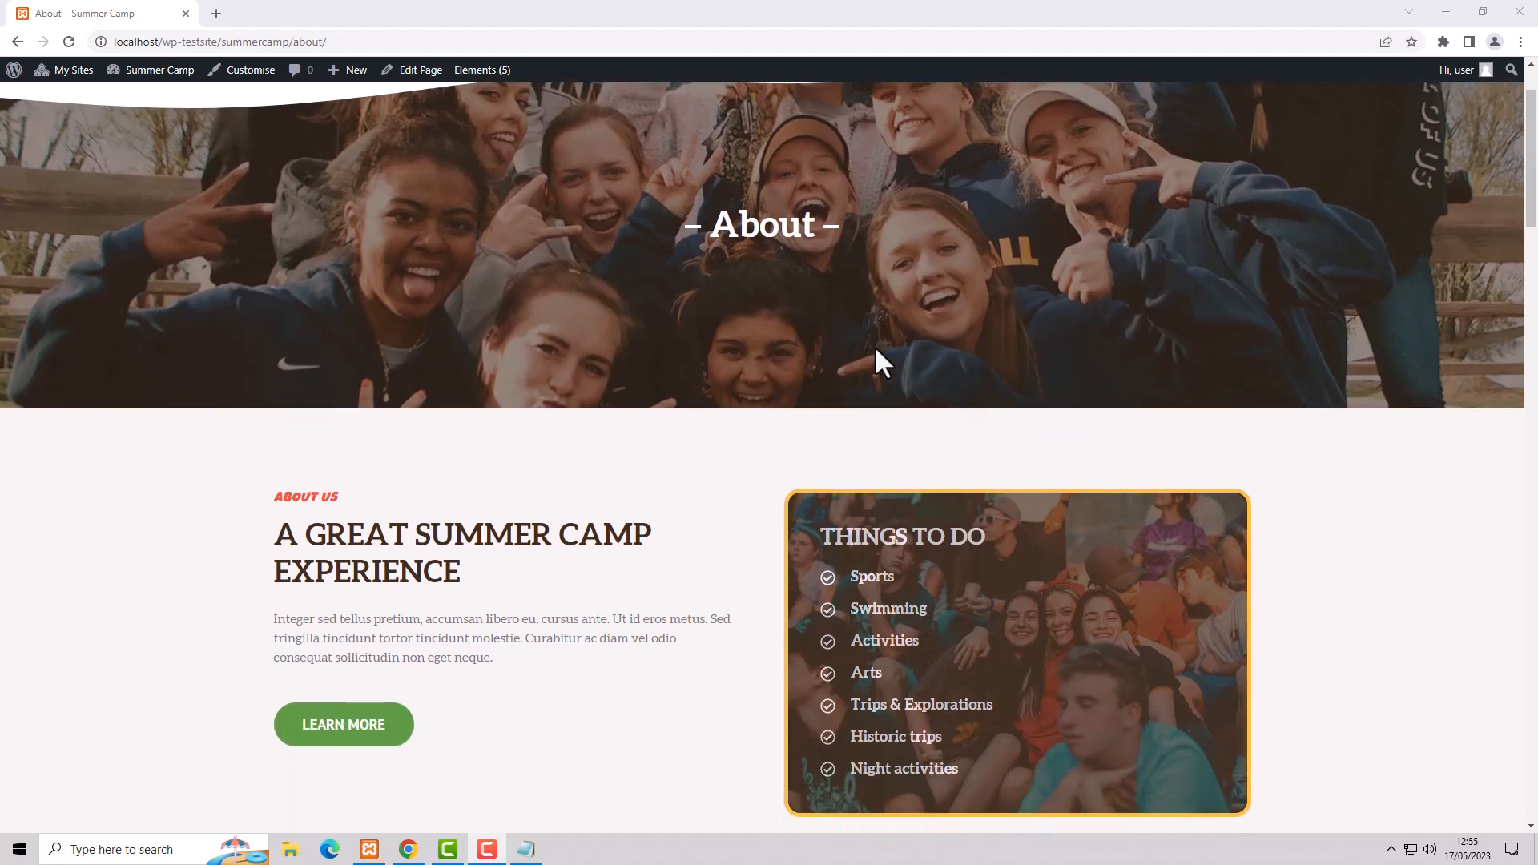
pyautogui.scroll(-4, 876, 349)
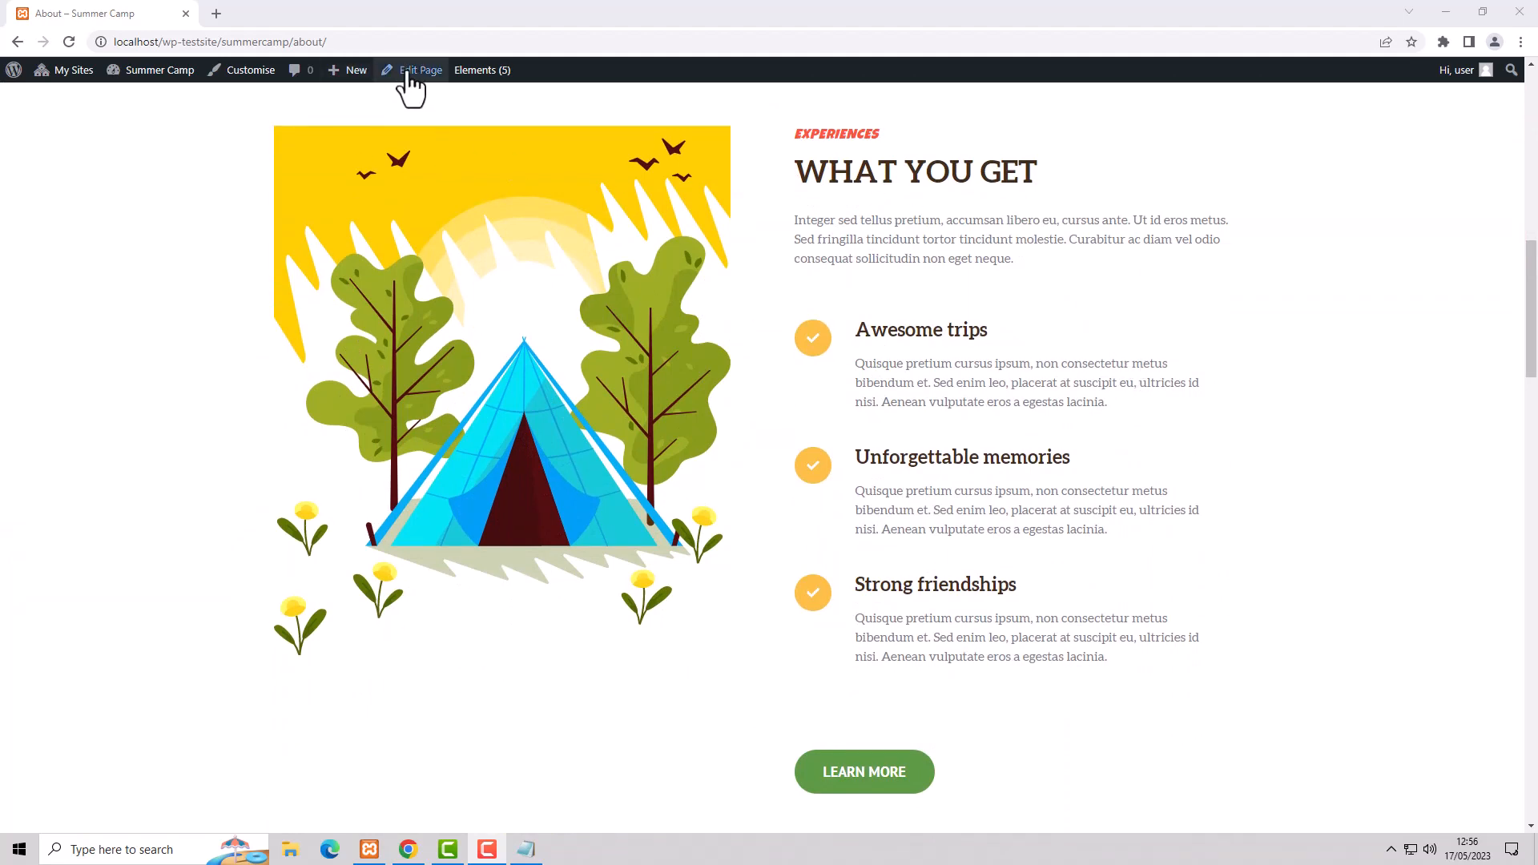
pyautogui.click(408, 72)
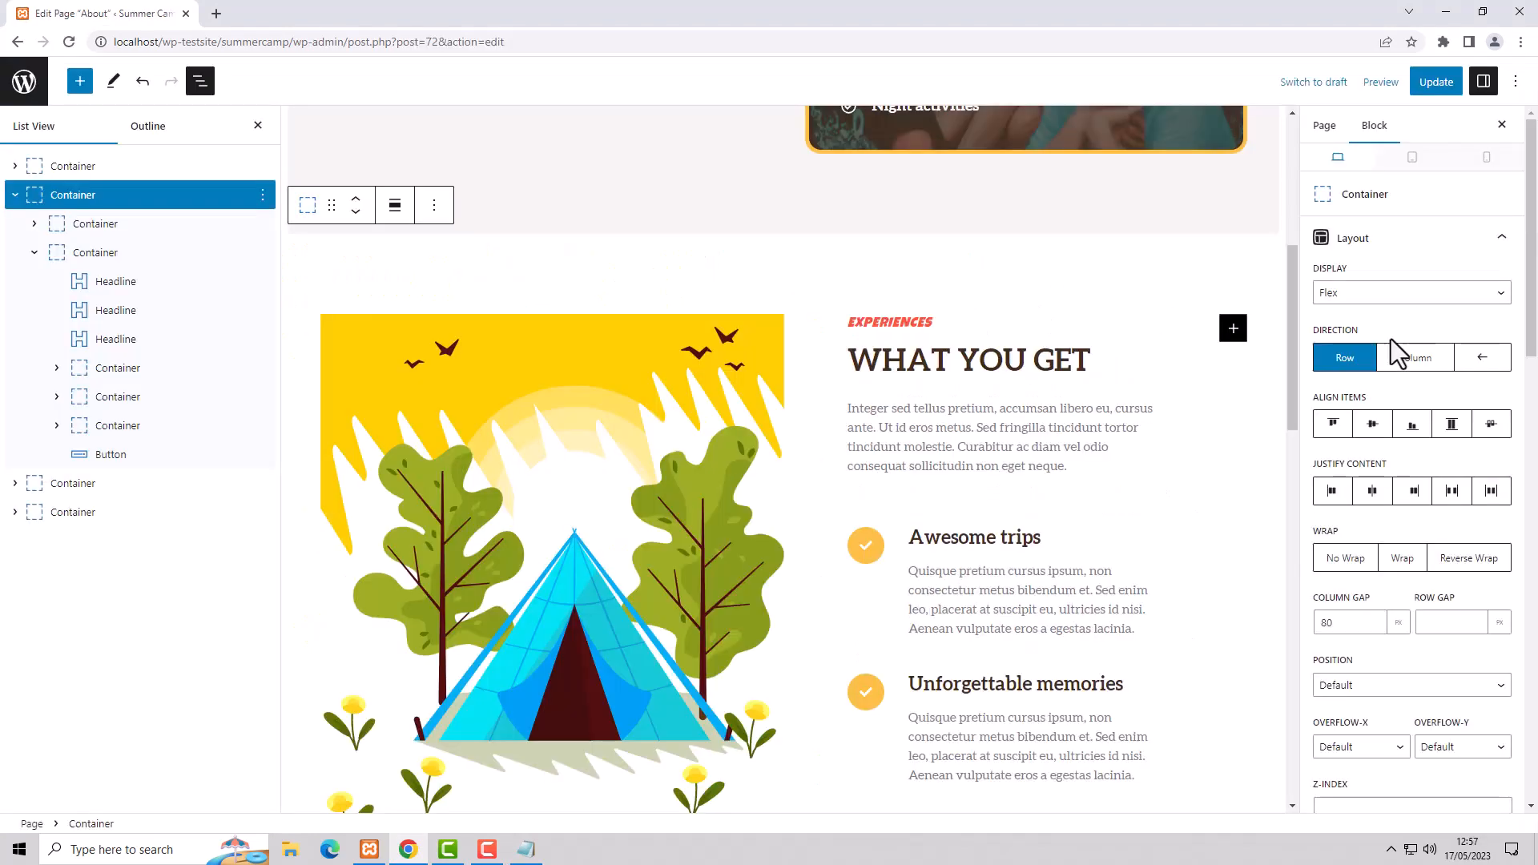
# - Reverse the row direction of the parent container holding the tent image and the What You Get text
pyautogui.click(110, 229)
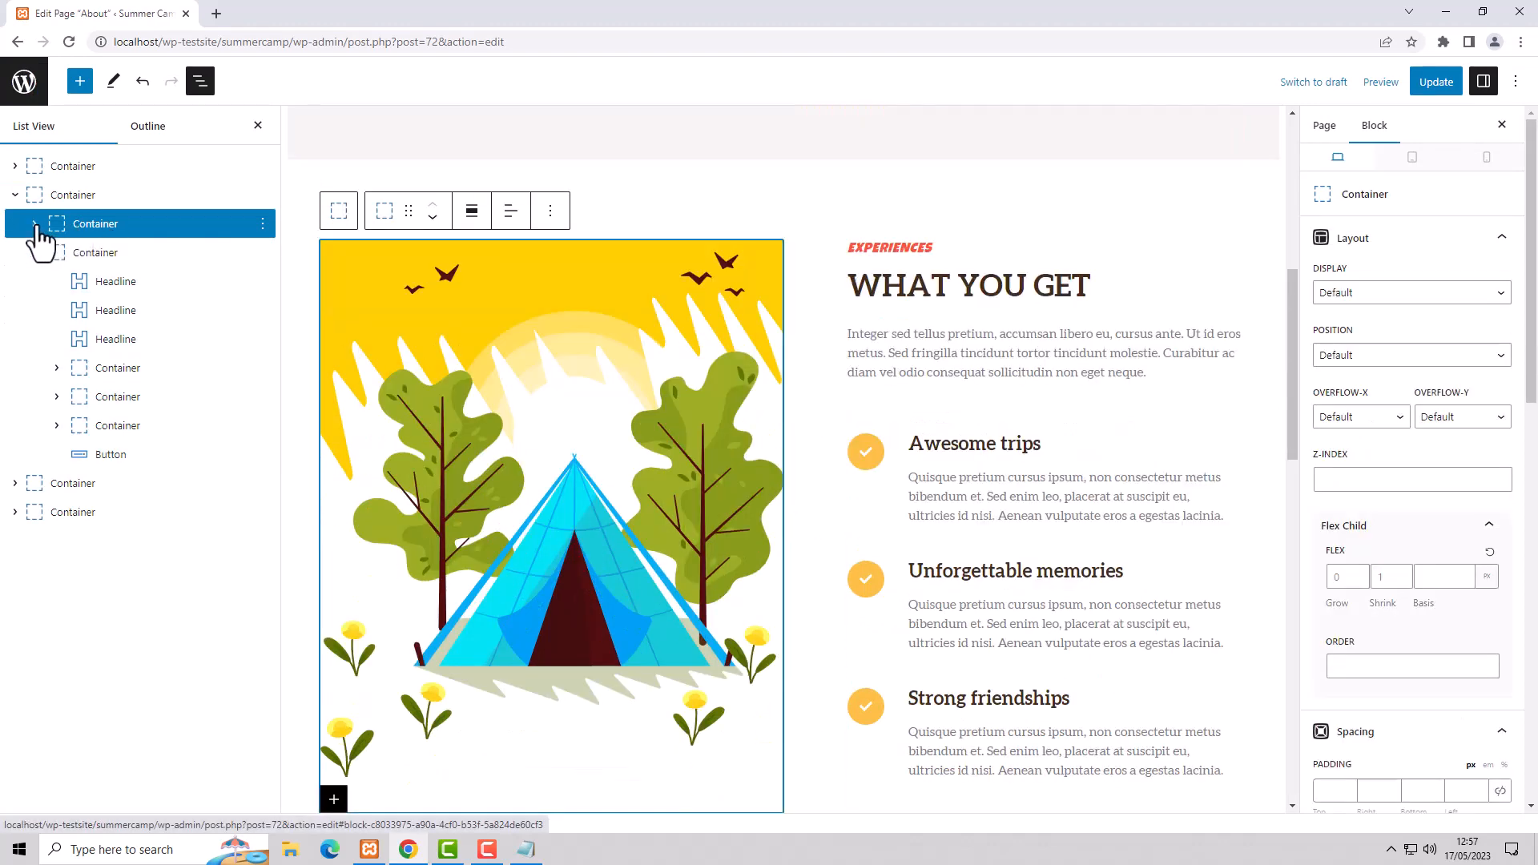
pyautogui.click(36, 225)
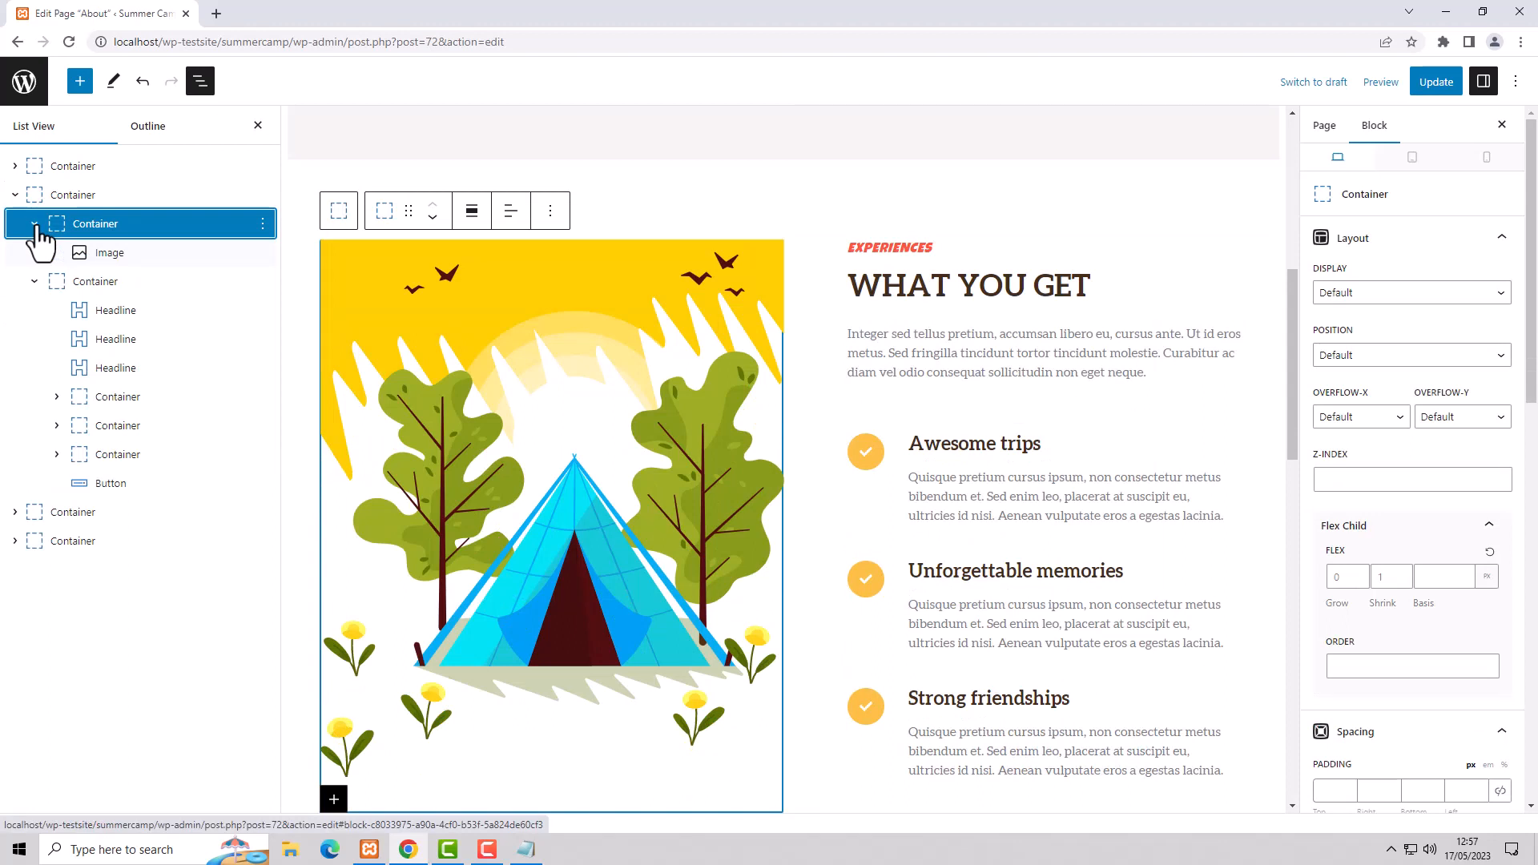
pyautogui.click(35, 225)
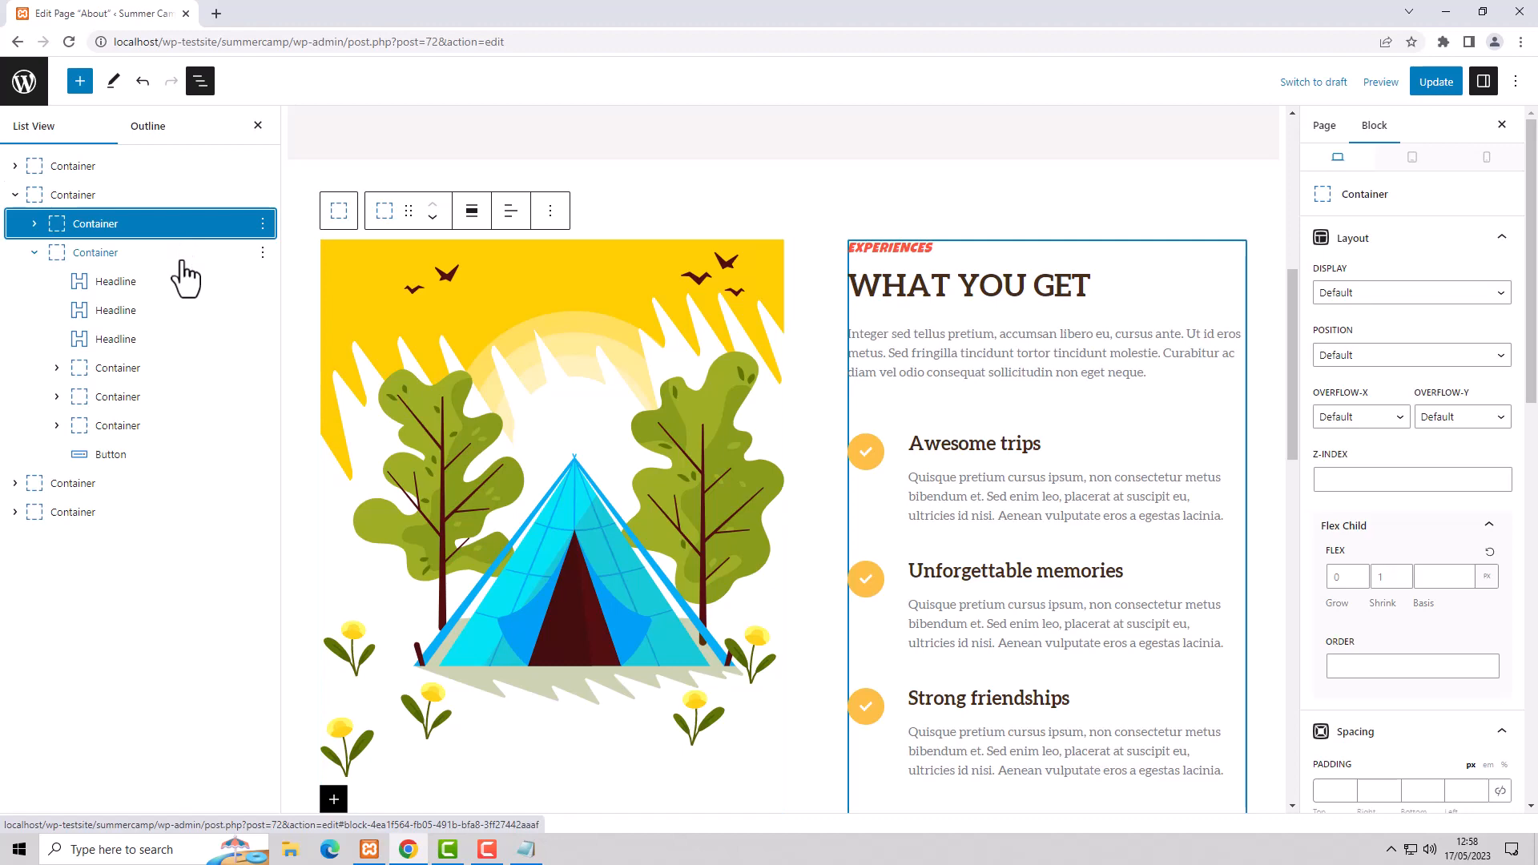
pyautogui.click(72, 198)
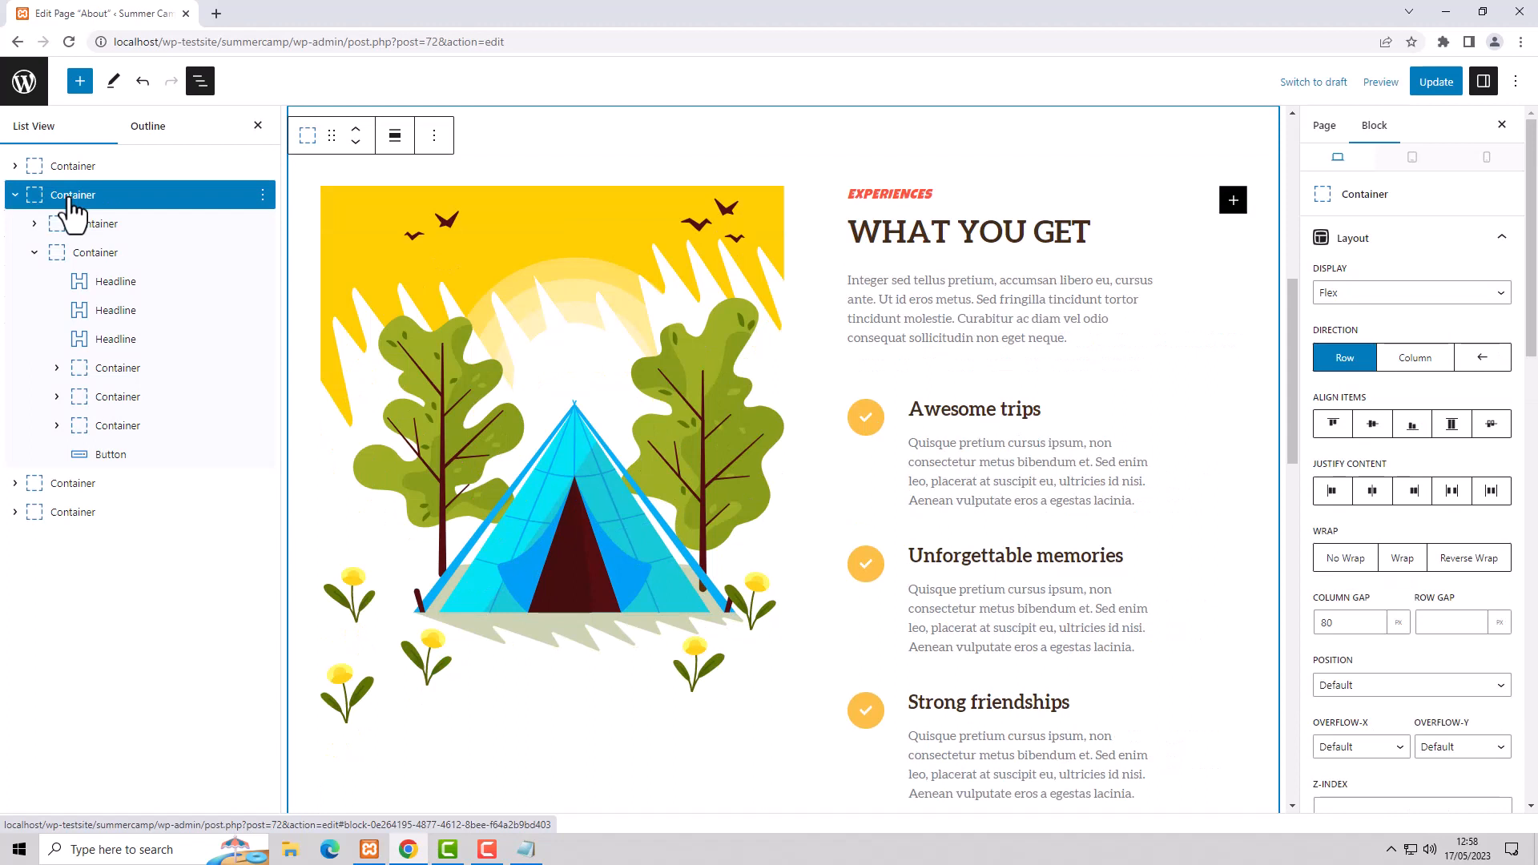
pyautogui.click(1347, 296)
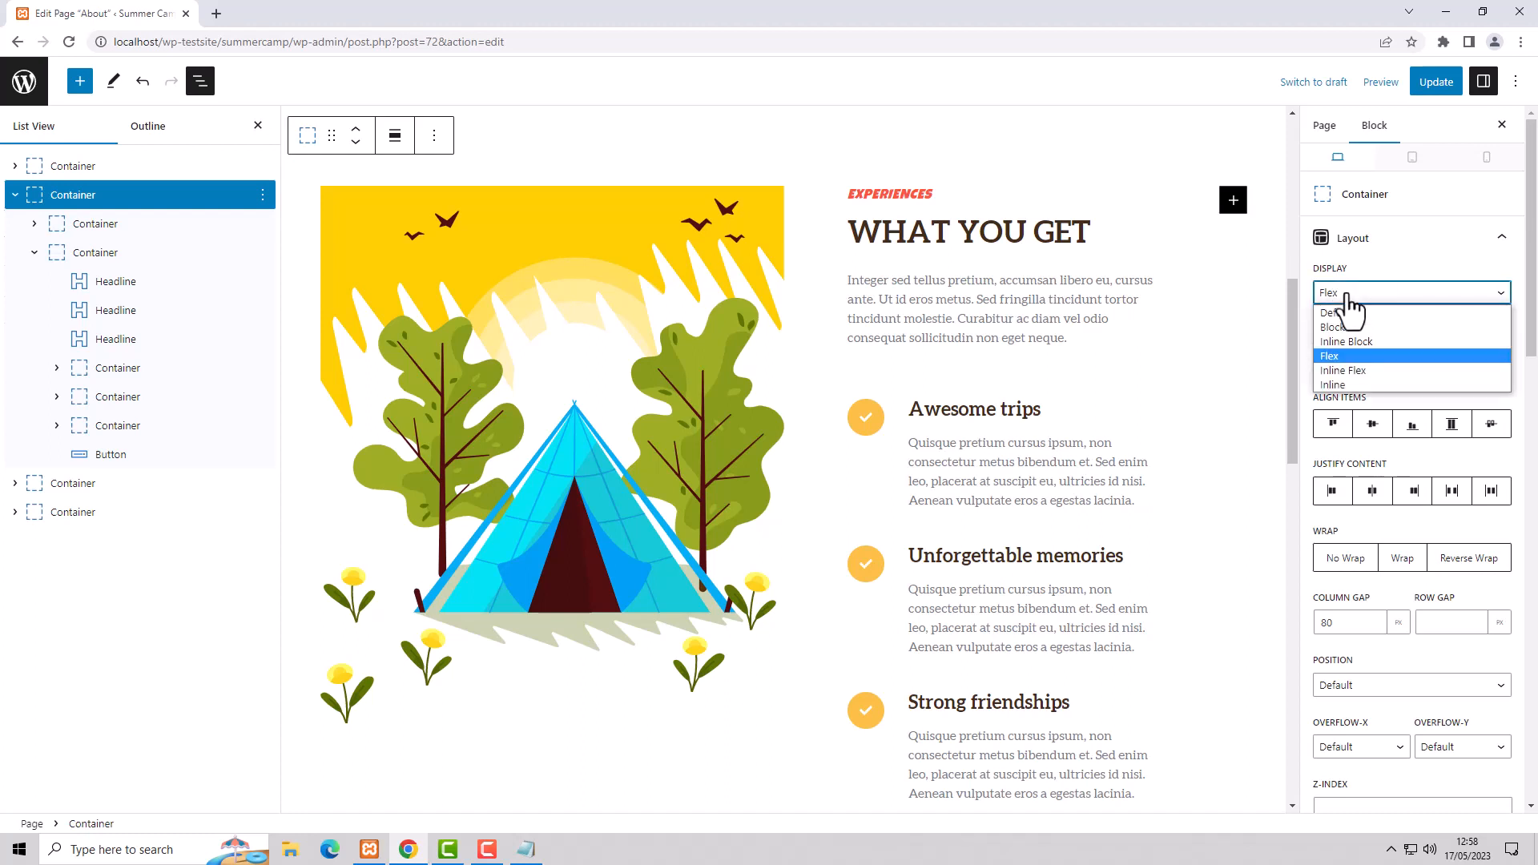
pyautogui.click(1348, 302)
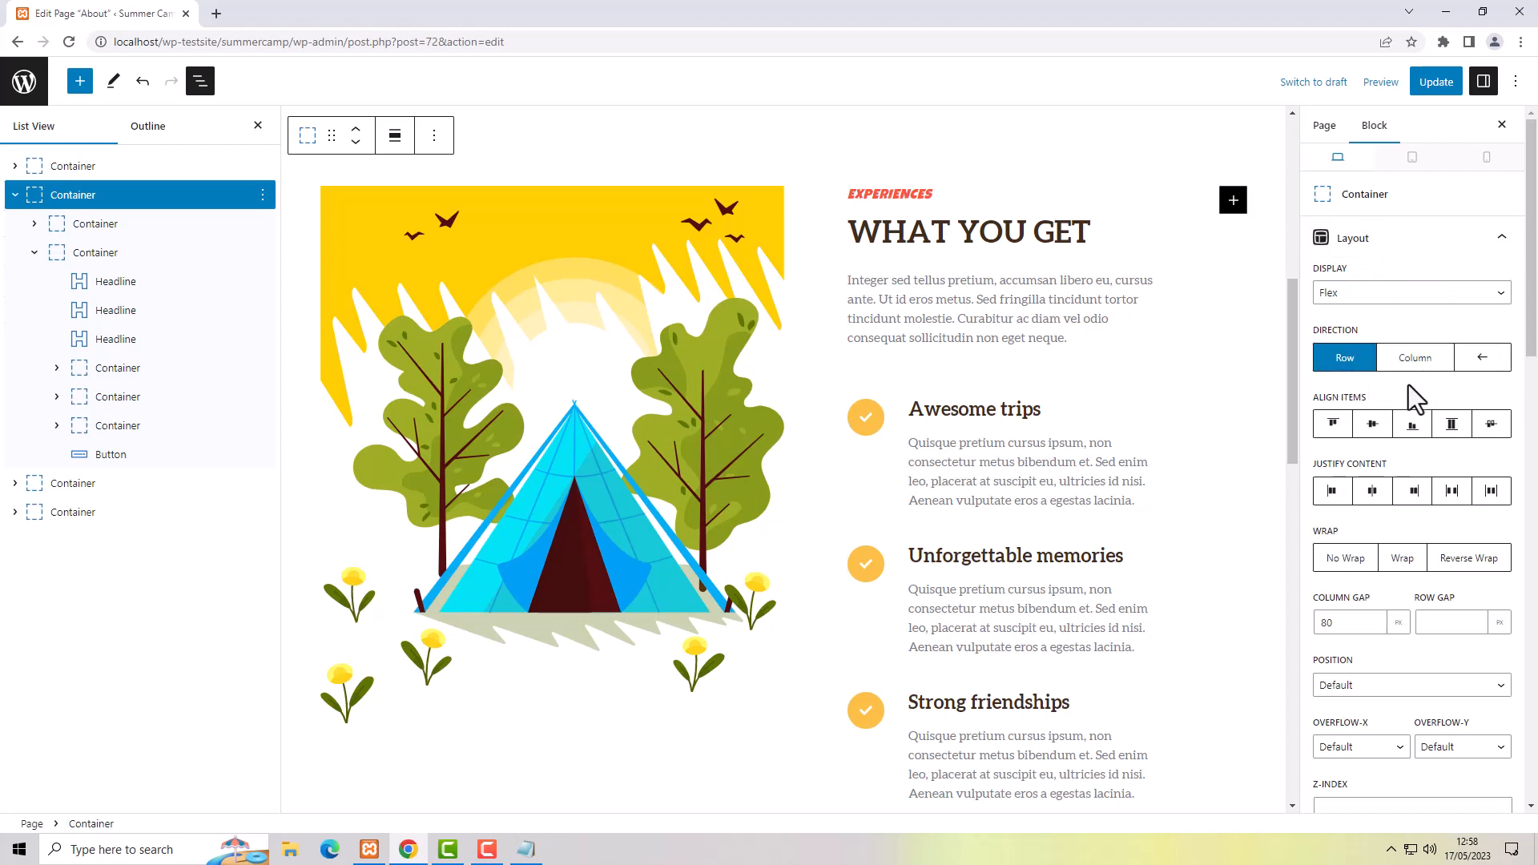
pyautogui.click(1484, 369)
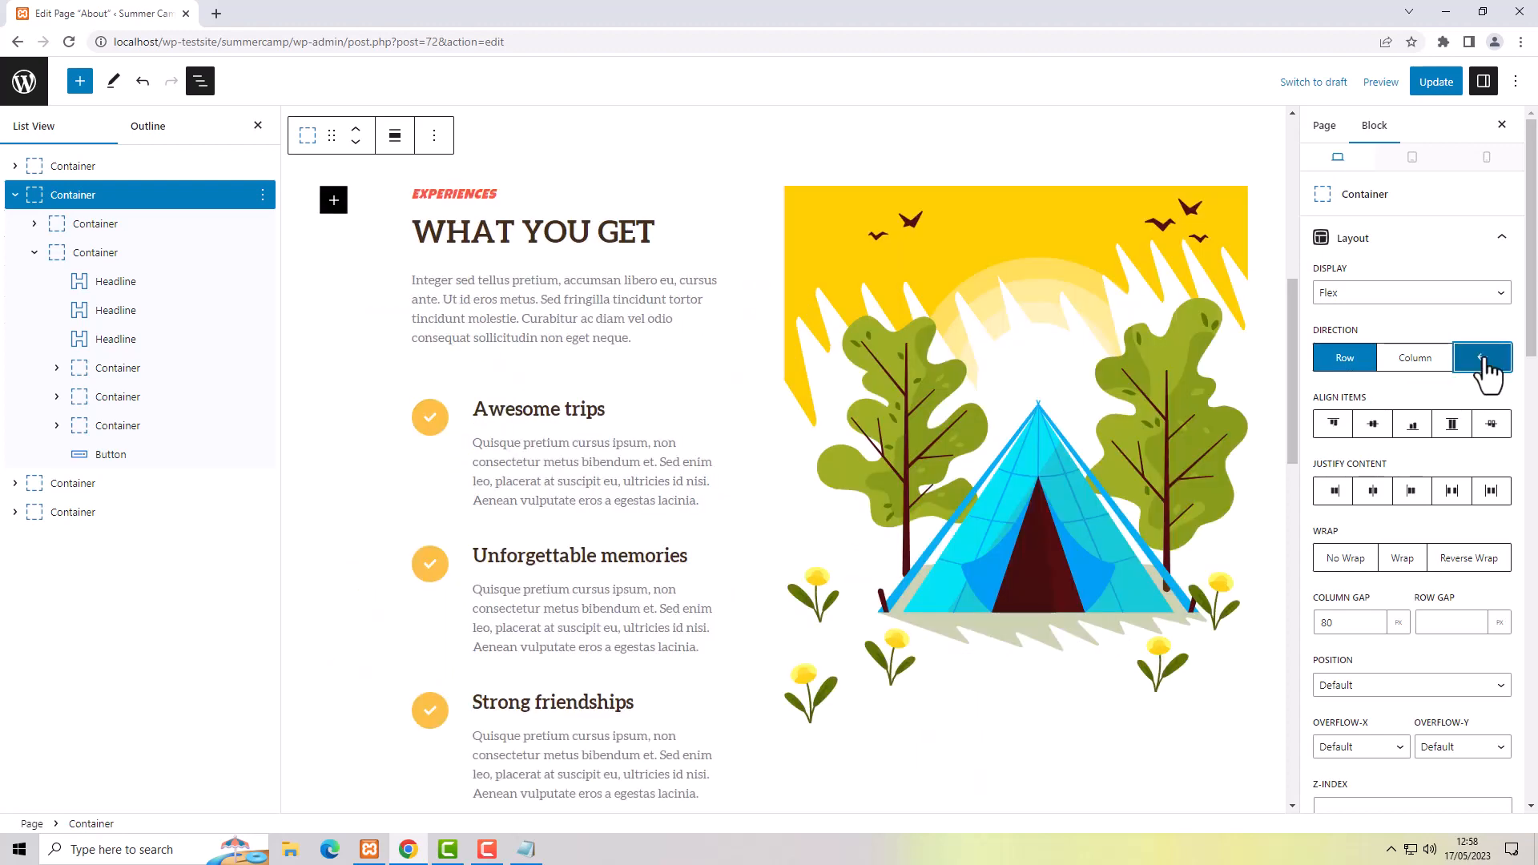
pyautogui.click(1343, 624)
pyautogui.moveTo(1343, 624); pyautogui.dragTo(1314, 623)
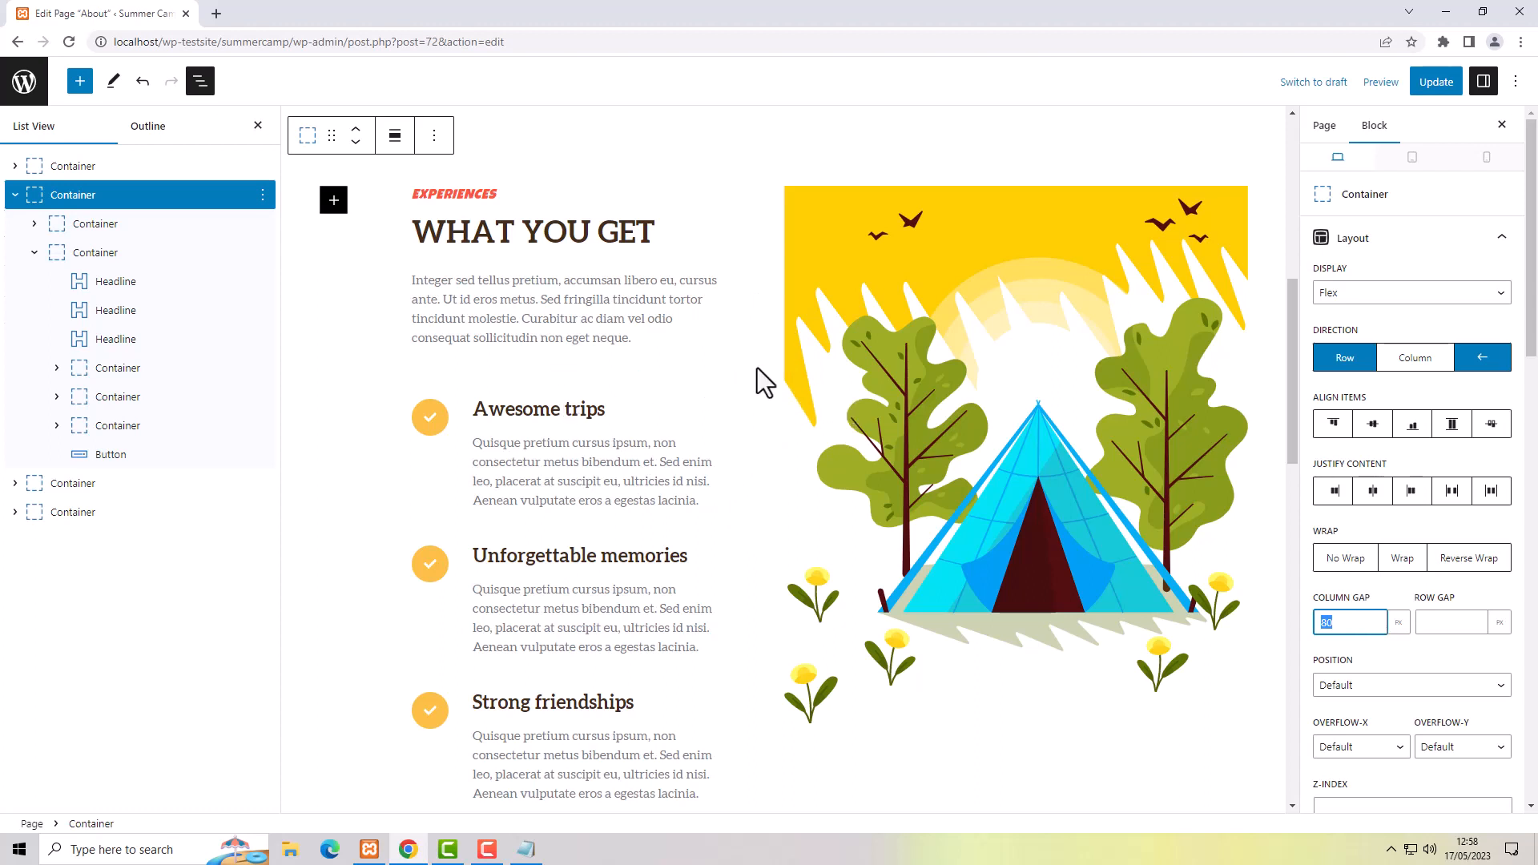
pyautogui.click(752, 522)
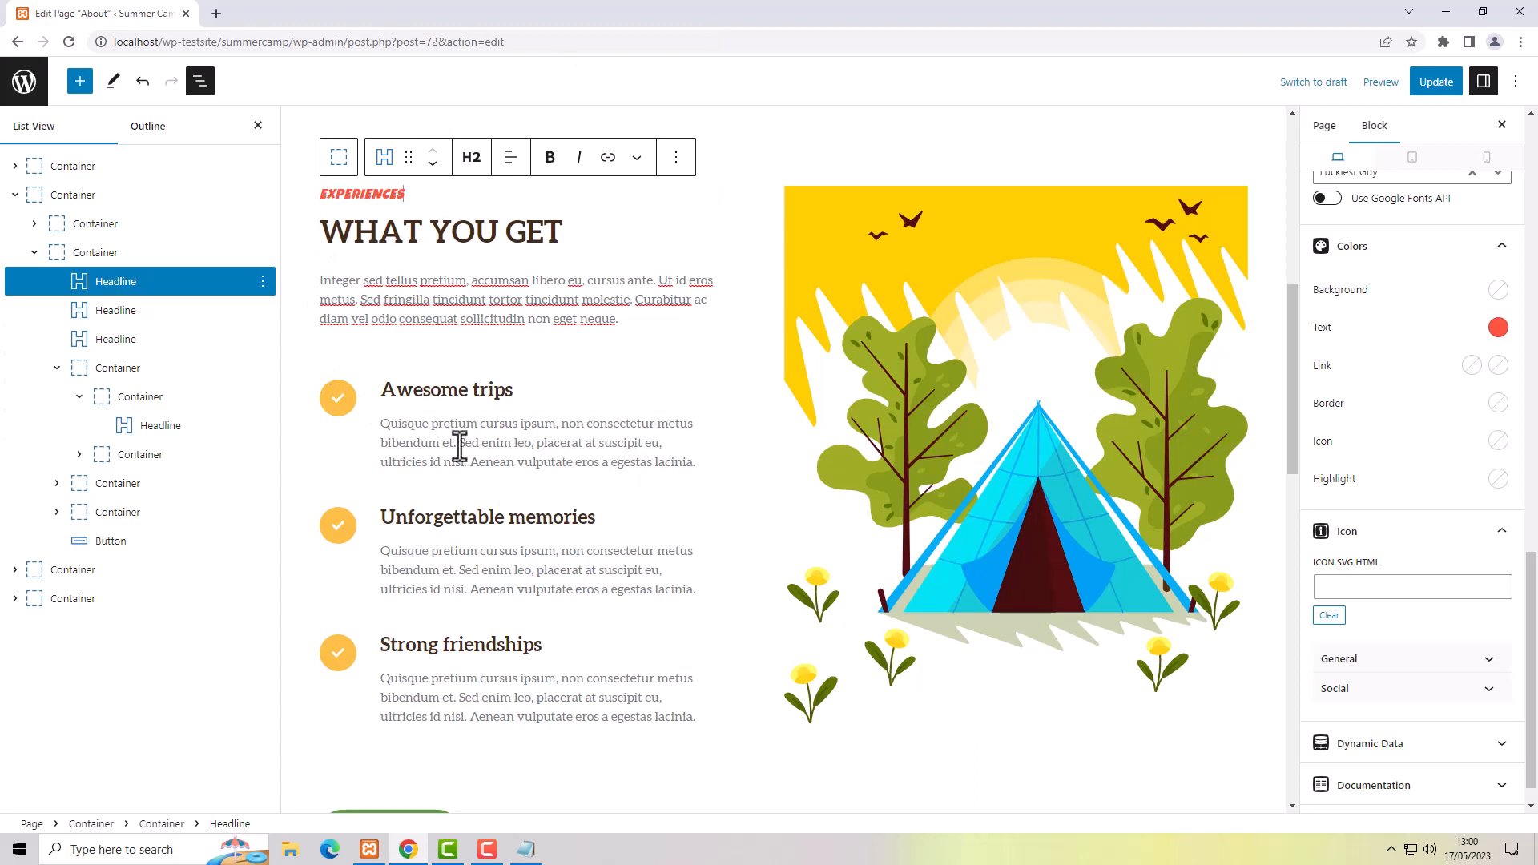
# - Reverse the row direction of the Awesome trips, Unforgettable memories and Strong friendships containers all at once
pyautogui.click(343, 402)
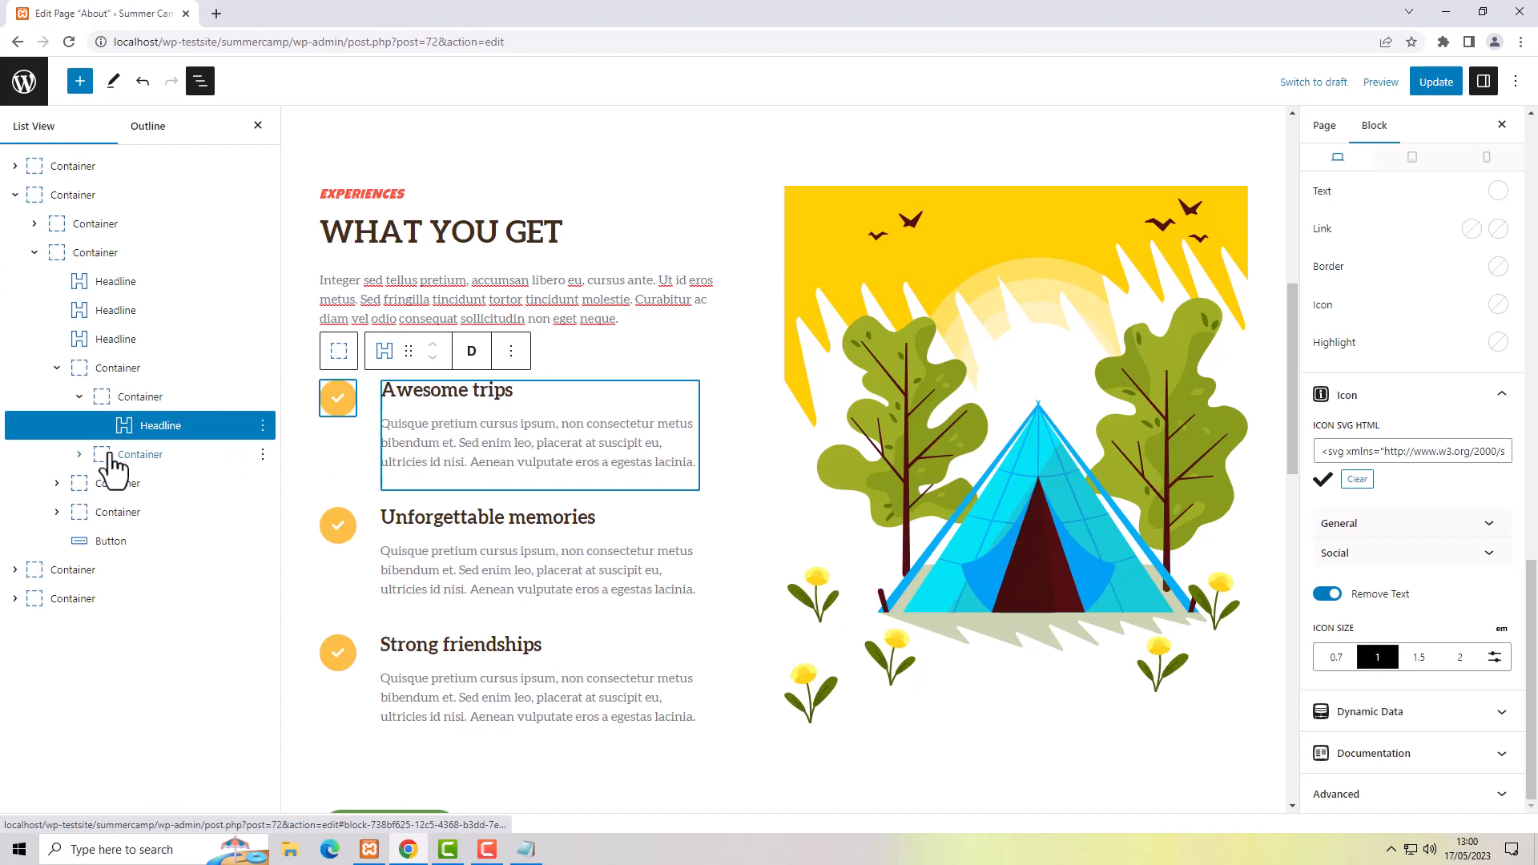
pyautogui.click(80, 398)
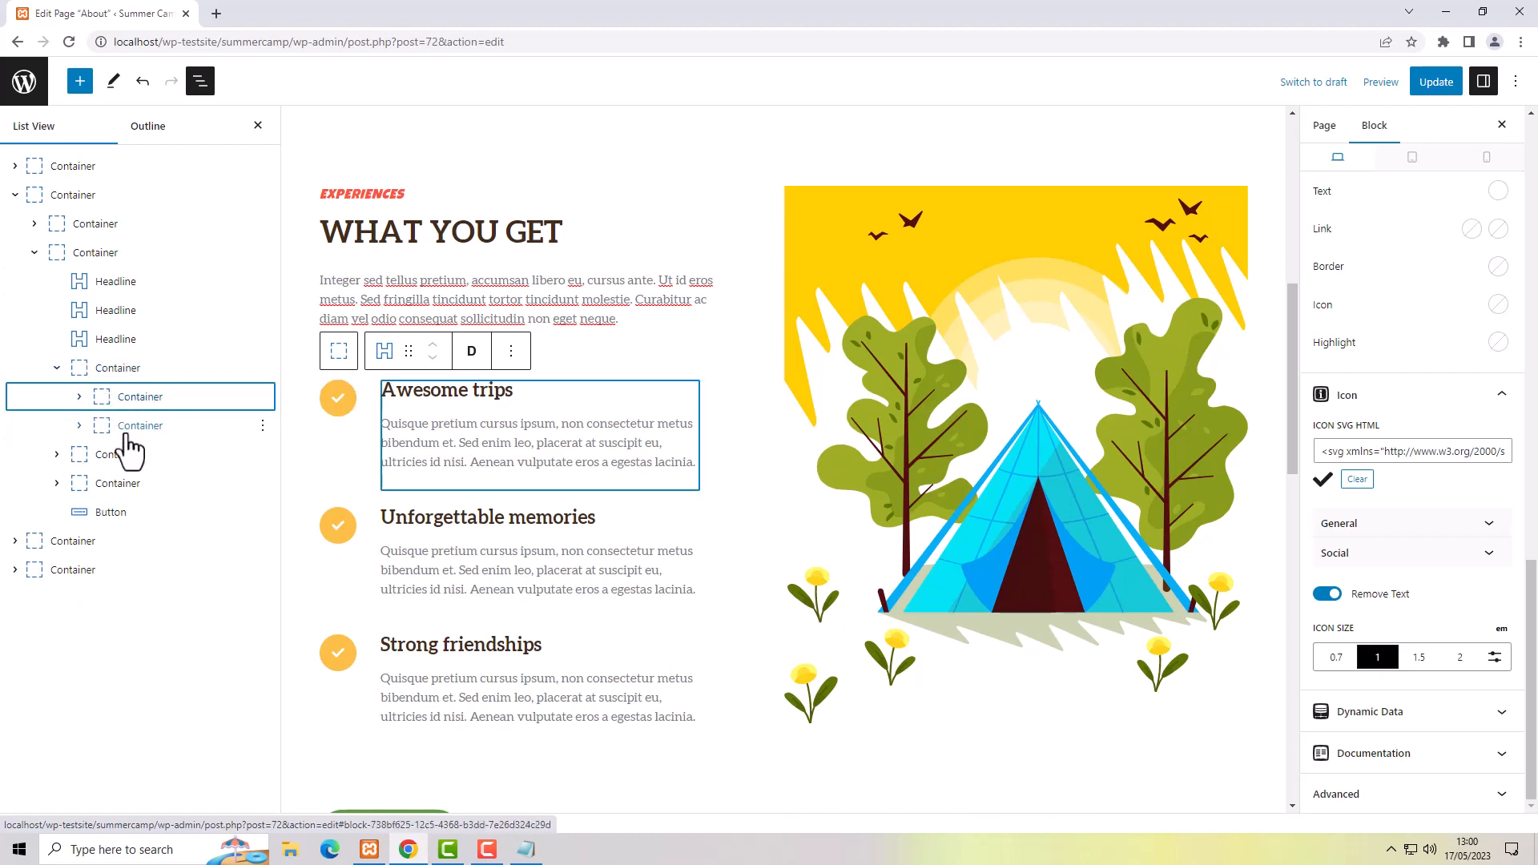
pyautogui.click(549, 365)
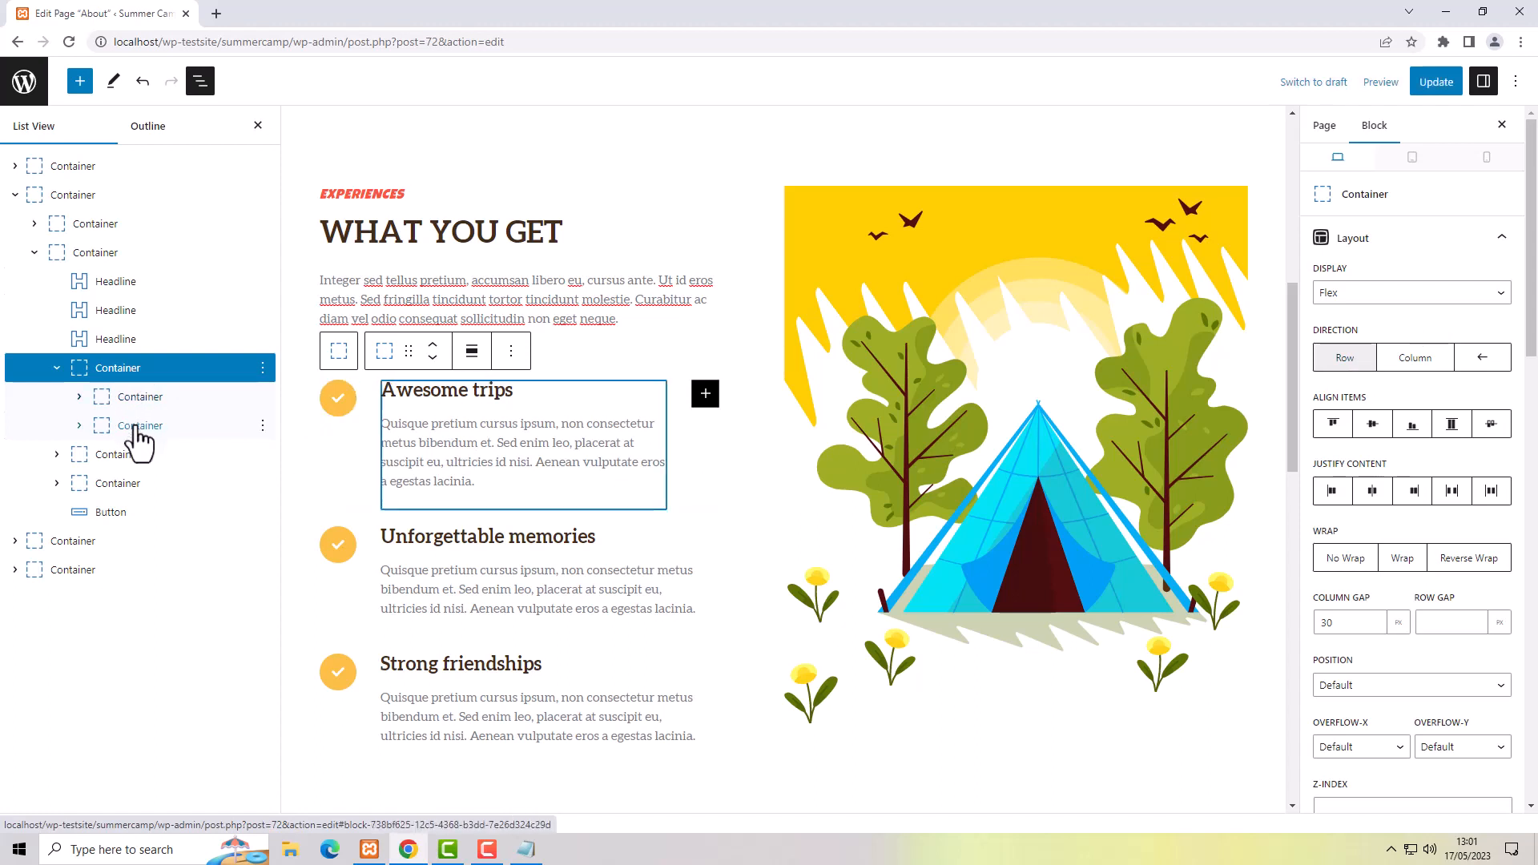
pyautogui.click(132, 375)
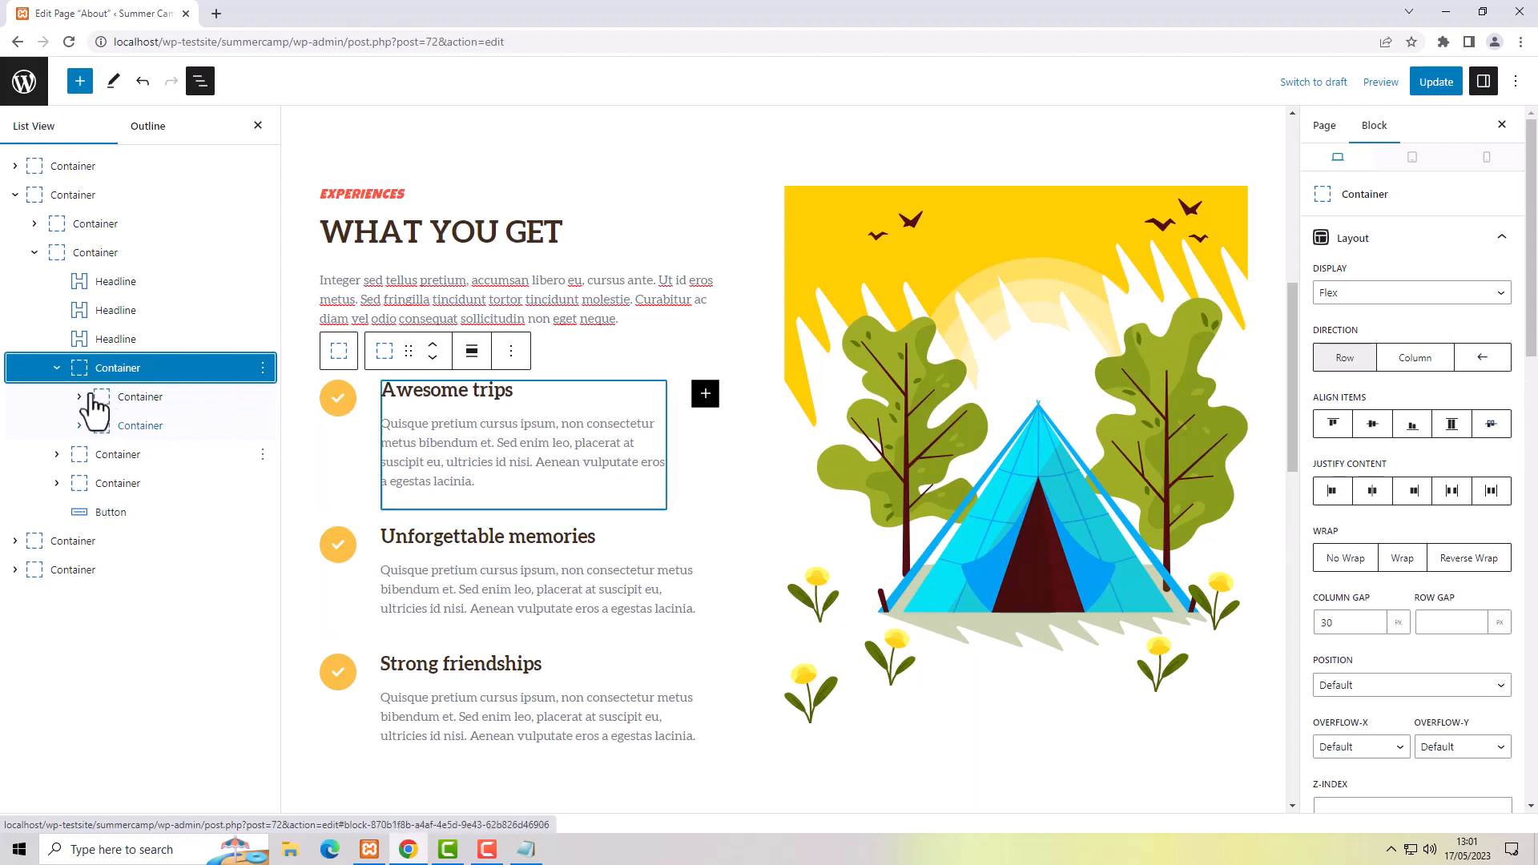
pyautogui.click(55, 367)
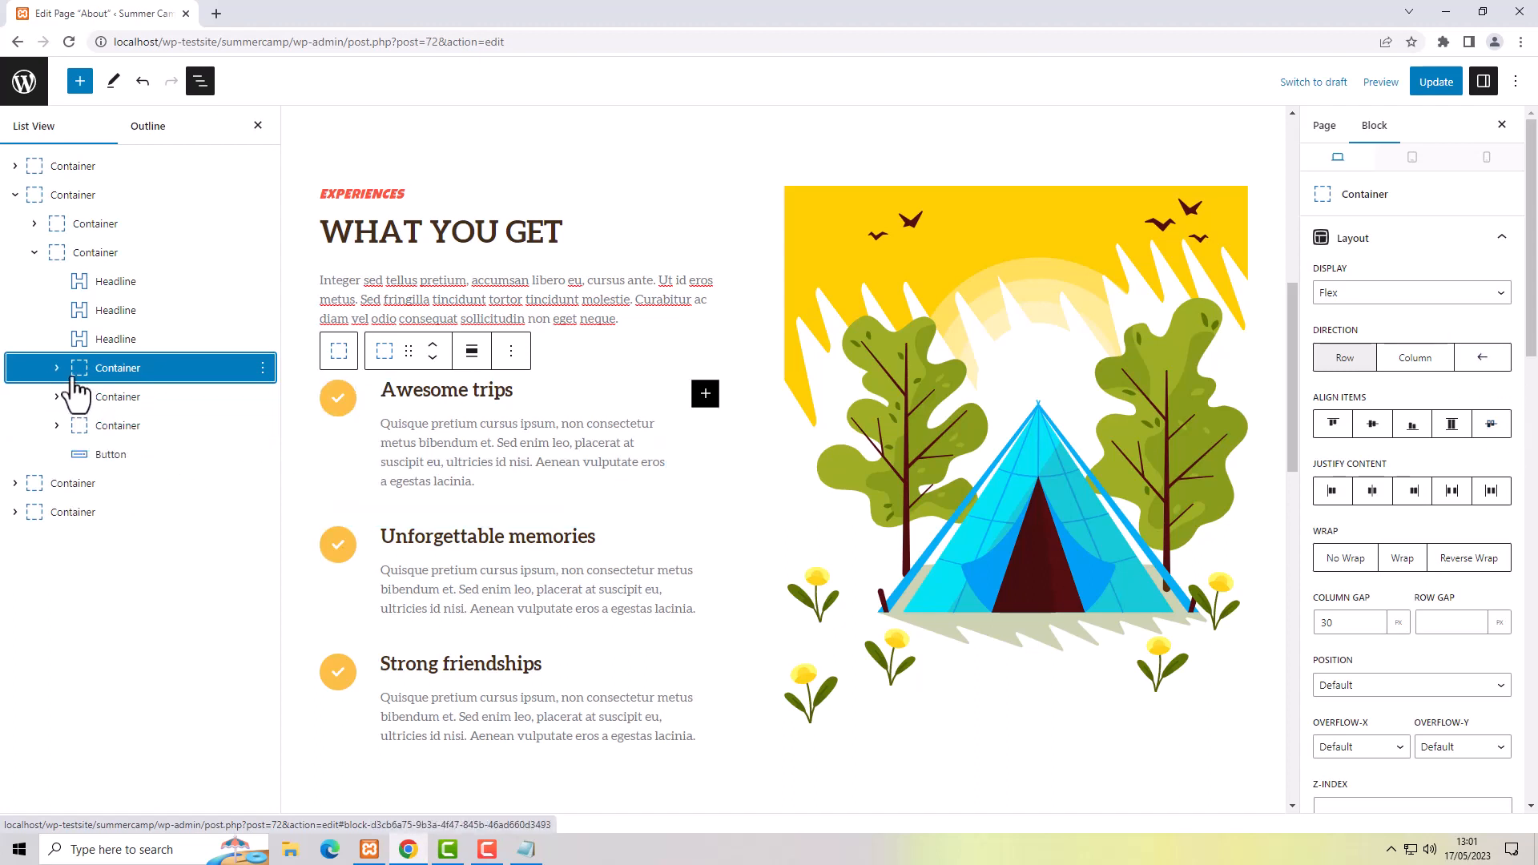
pyautogui.click(112, 426)
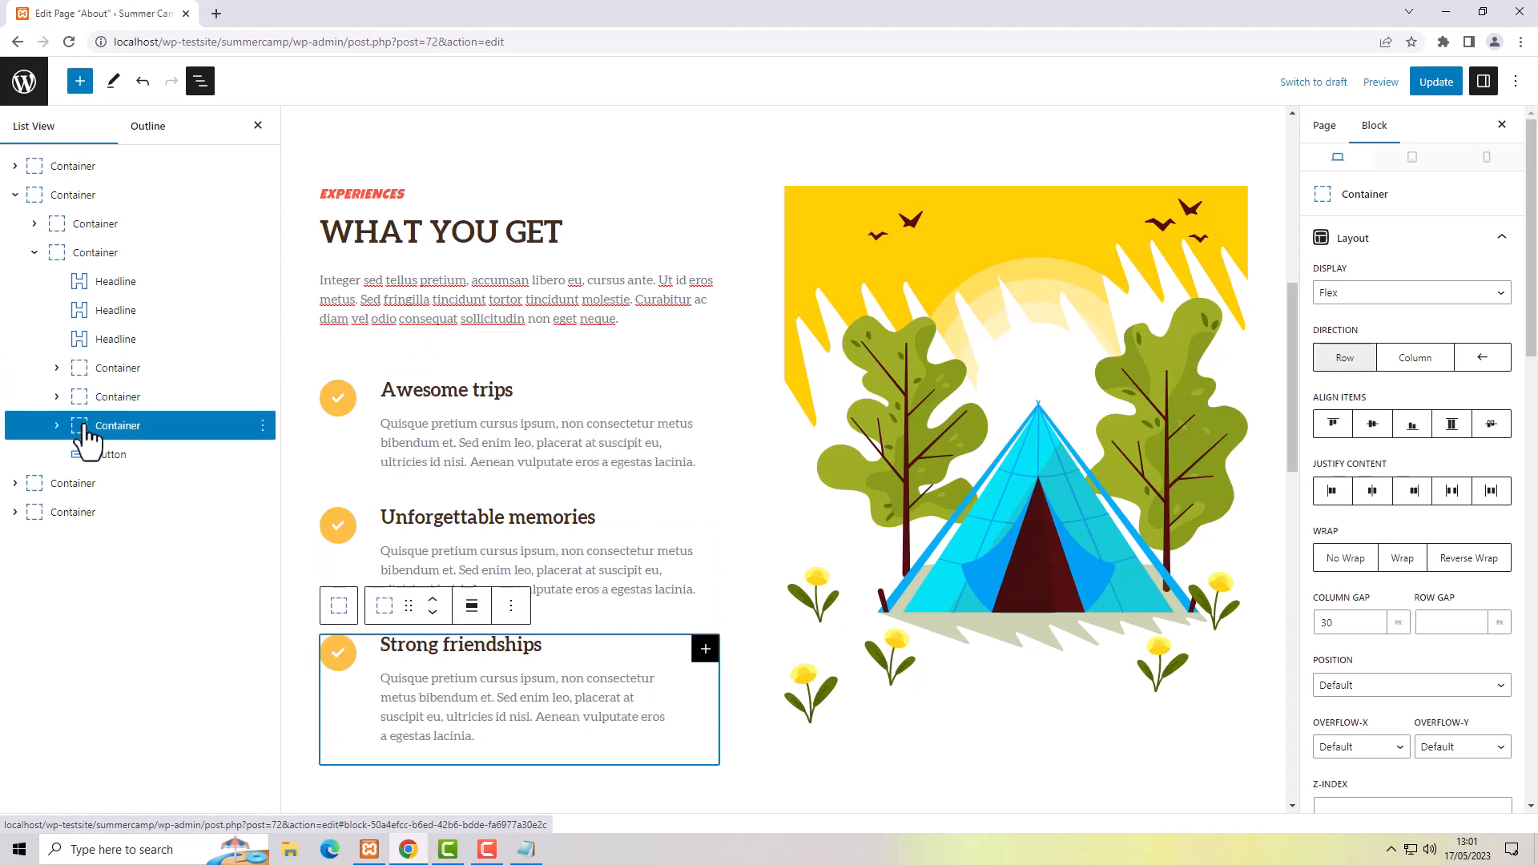
pyautogui.keyDown('shift'); pyautogui.click(107, 374); pyautogui.keyUp('shift')
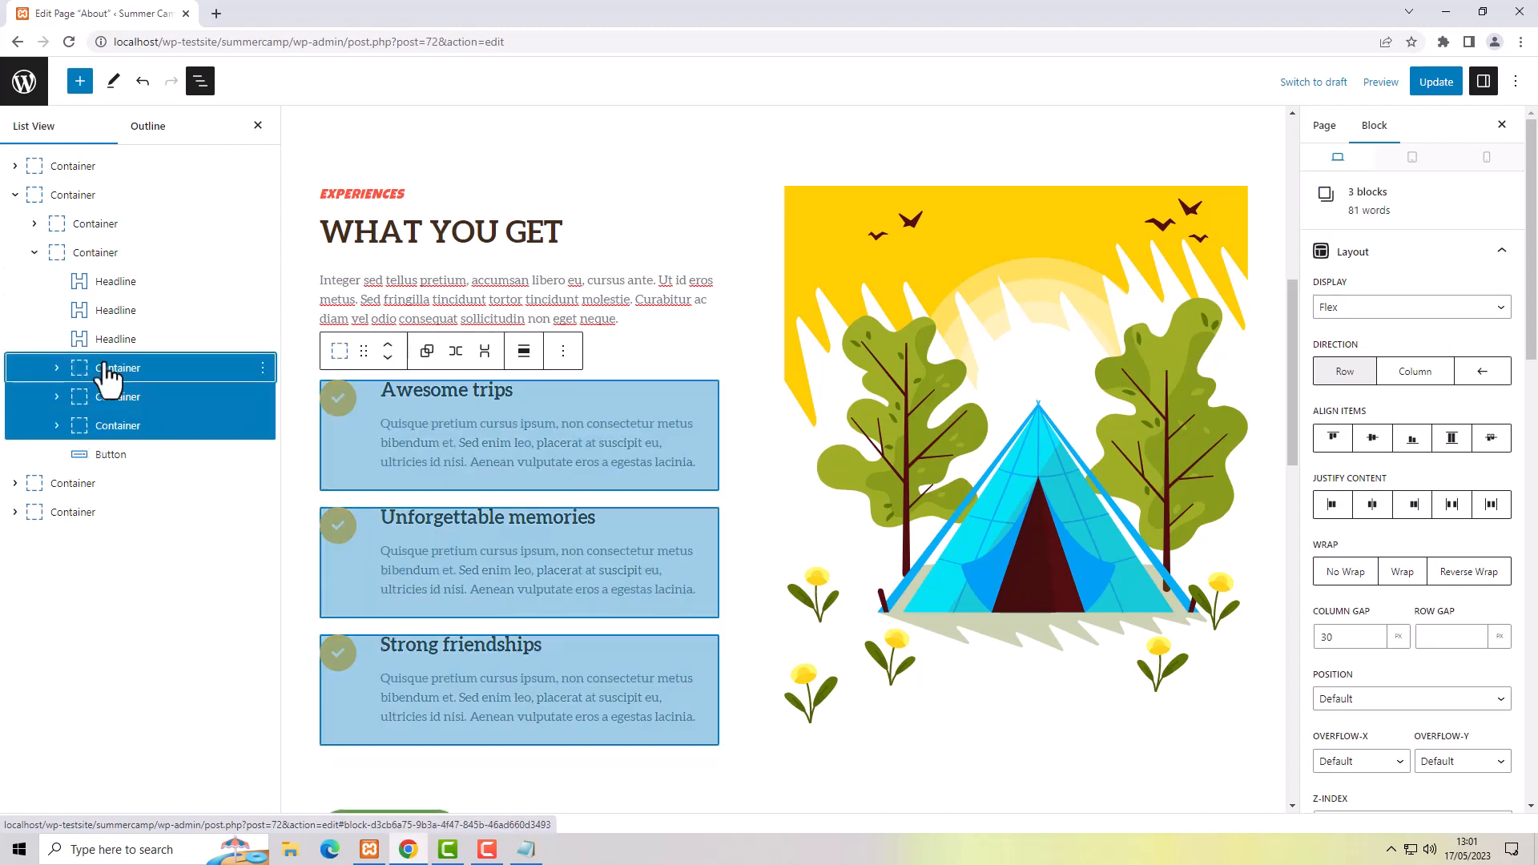
pyautogui.click(1481, 381)
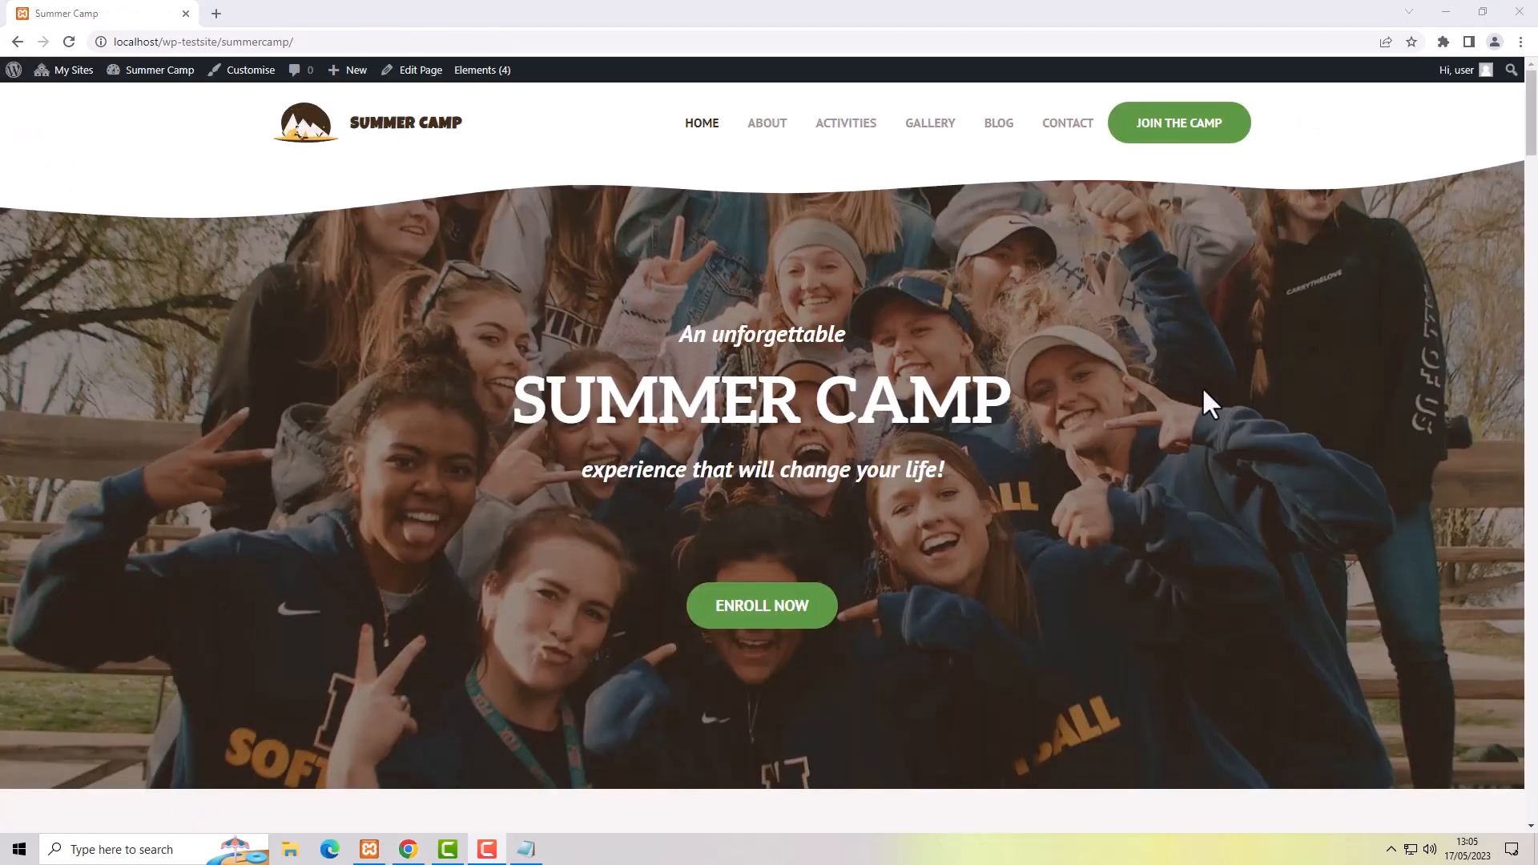
# - Open the Home page for editing and select the Sports headline in the Things To Do box
pyautogui.scroll(-9, 1201, 386)
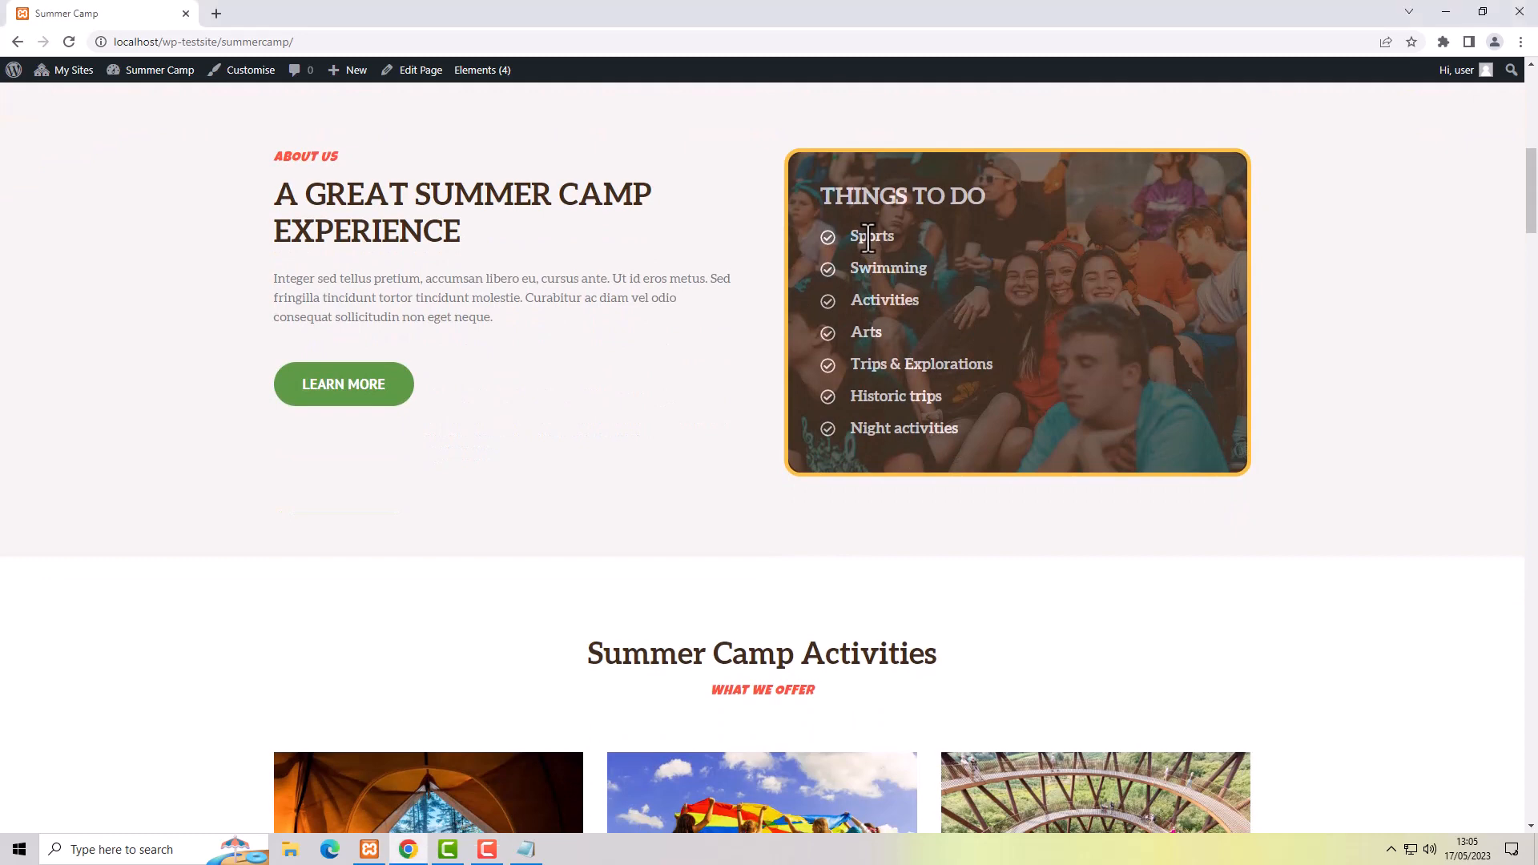
pyautogui.click(410, 71)
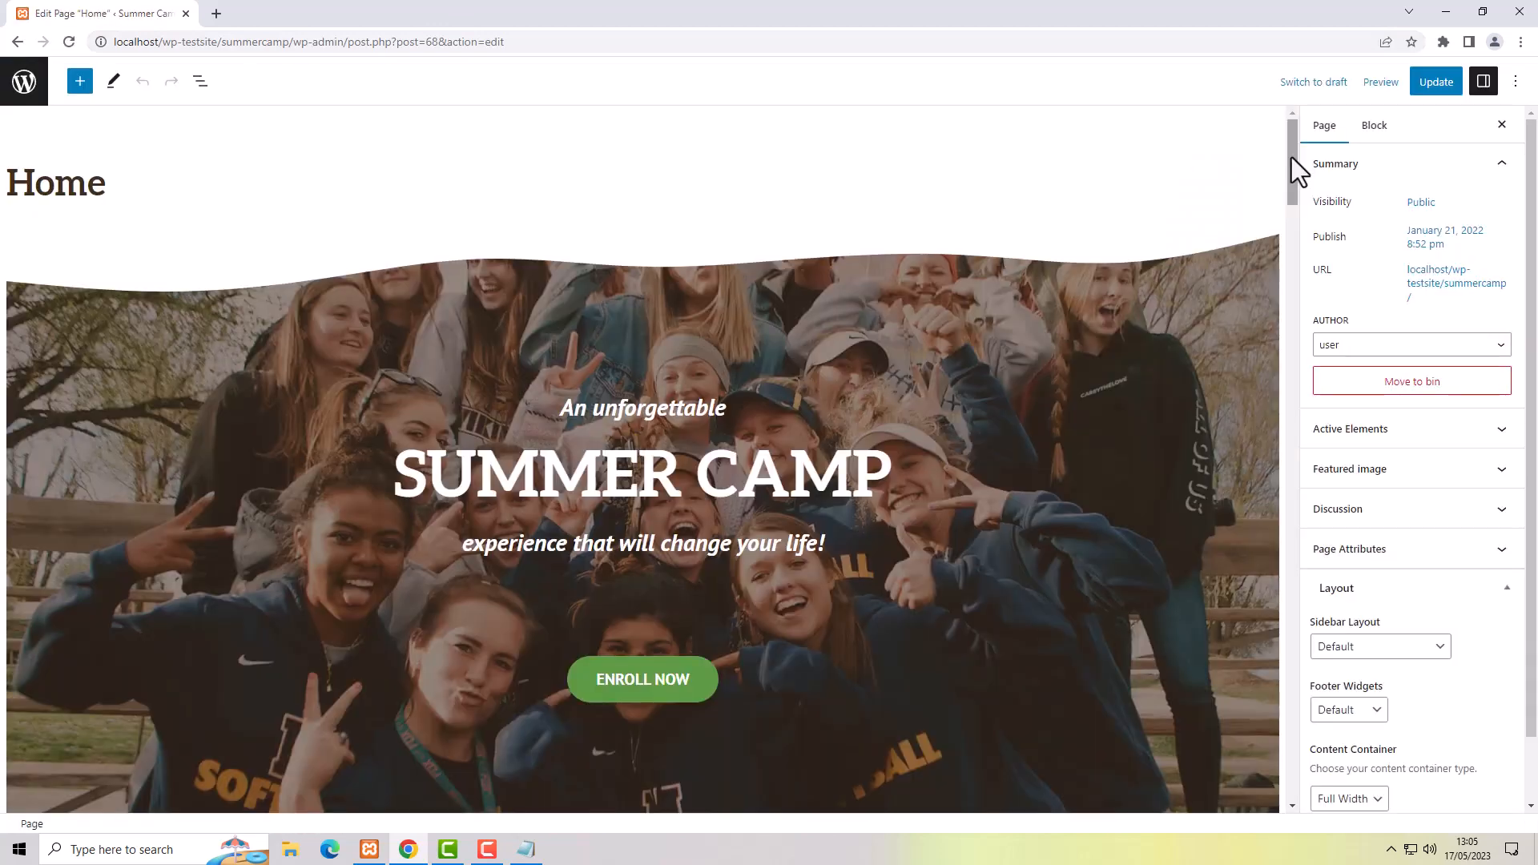
pyautogui.moveTo(1291, 157); pyautogui.dragTo(1298, 247)
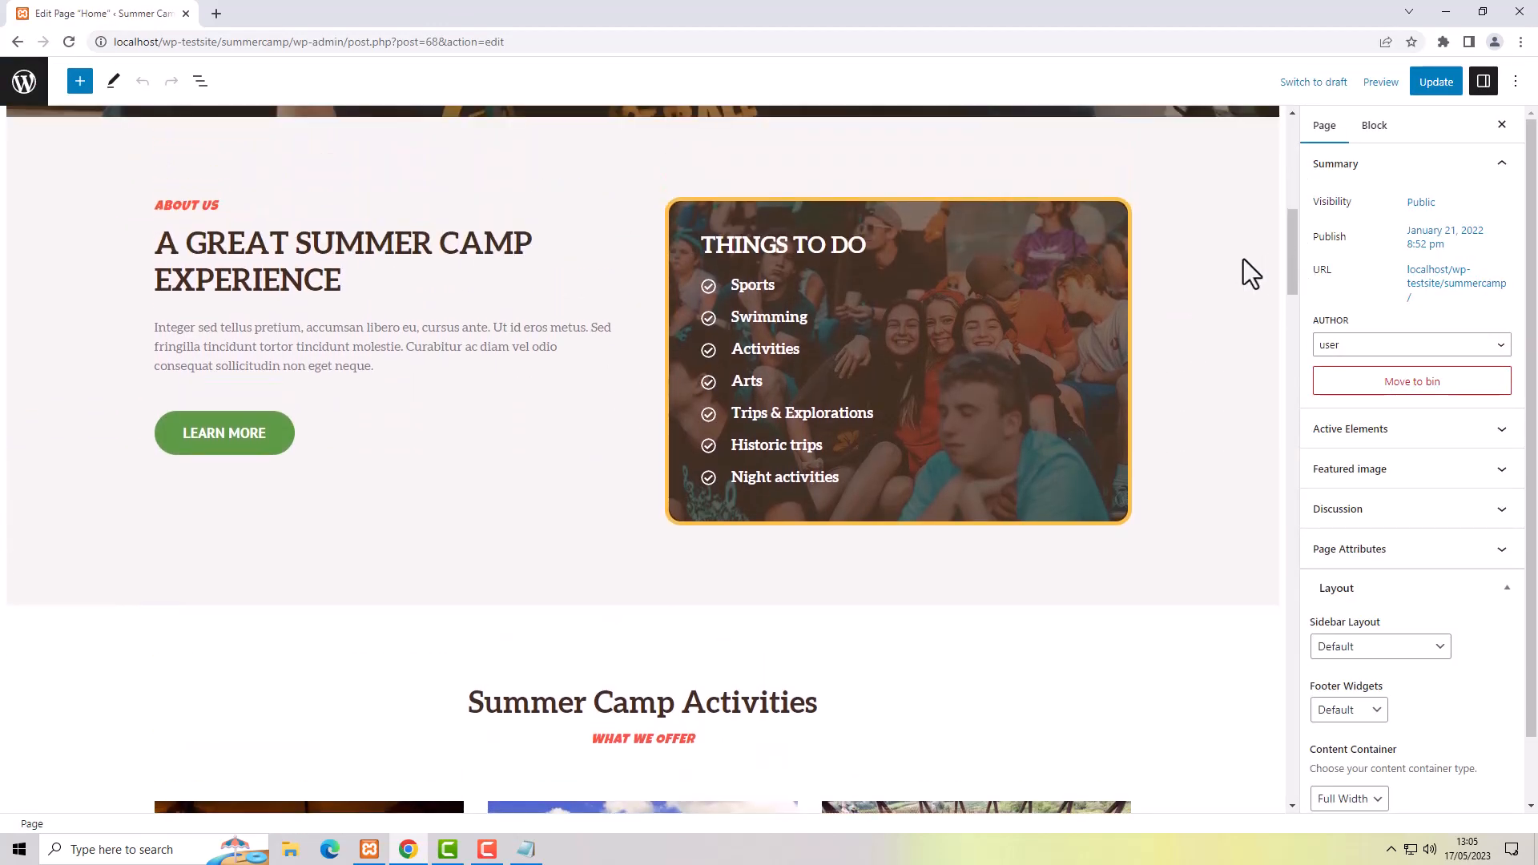
pyautogui.click(758, 285)
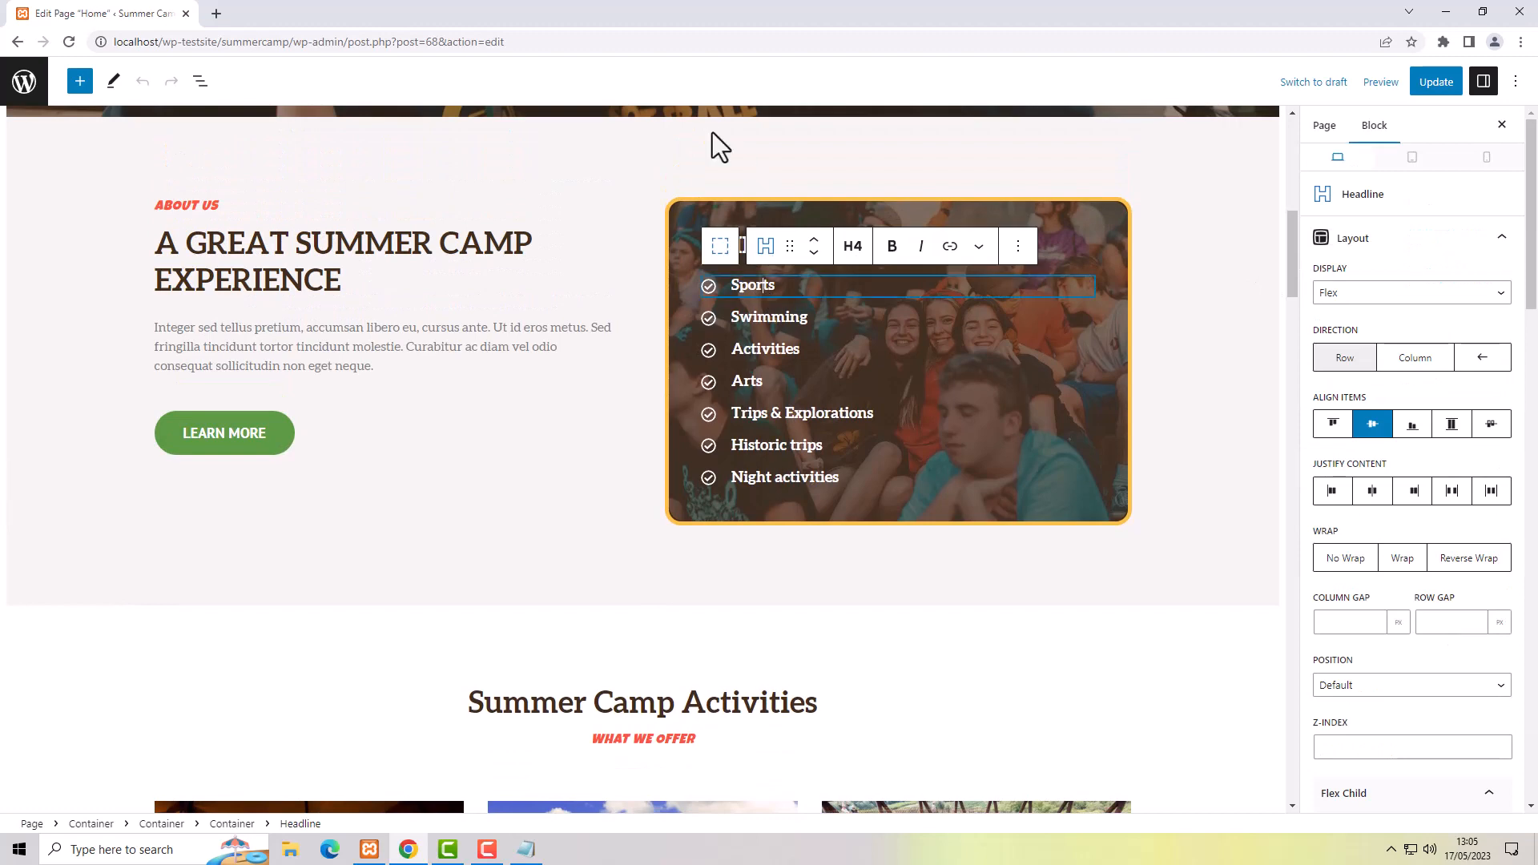
# - Select the seven list headlines from Sports to Night activities together and reverse their row direction
pyautogui.click(200, 81)
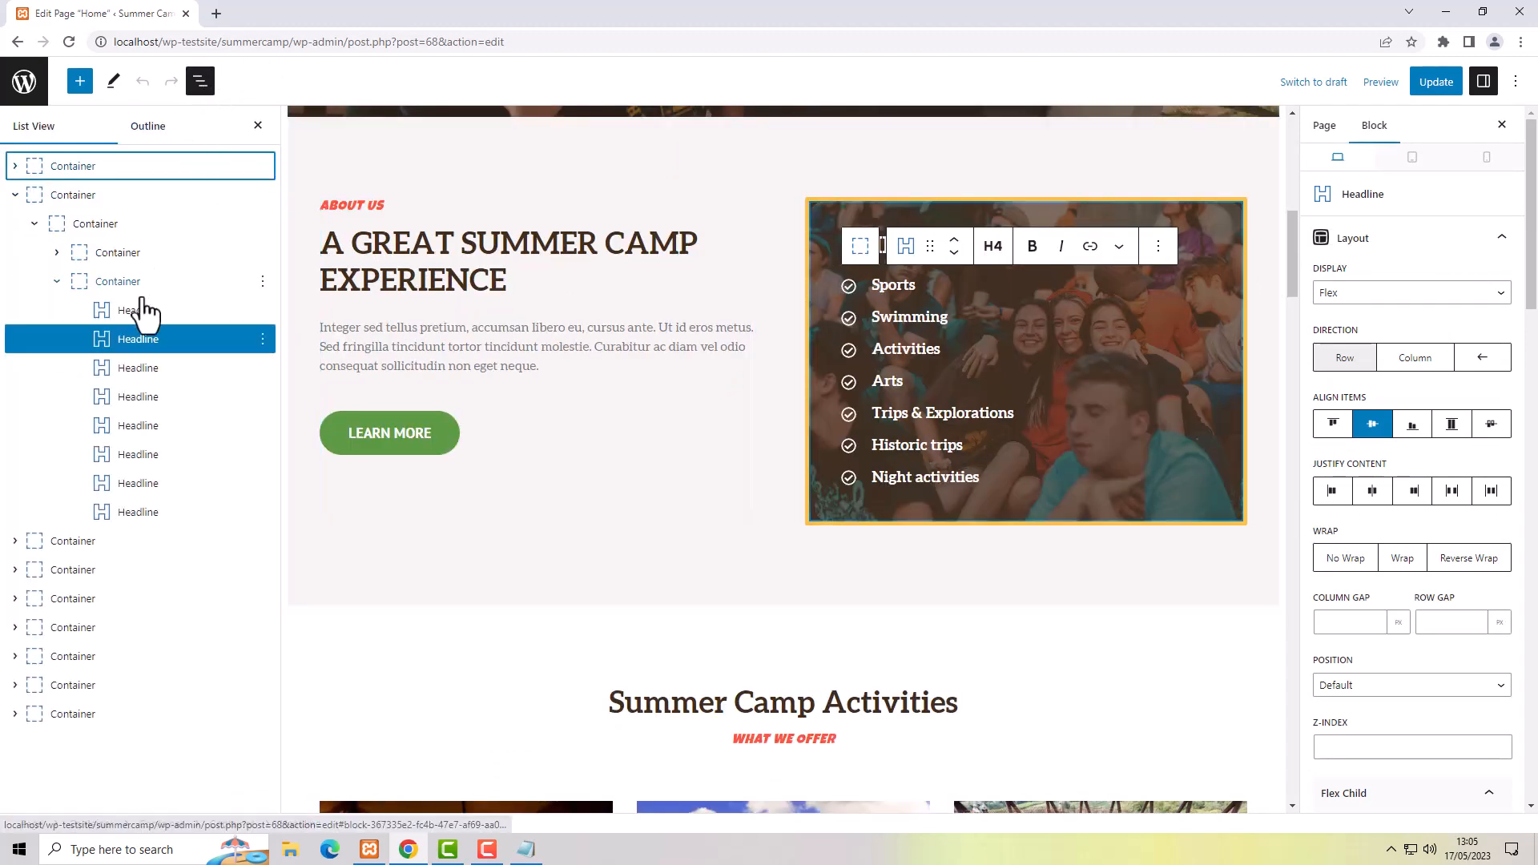
pyautogui.click(130, 513)
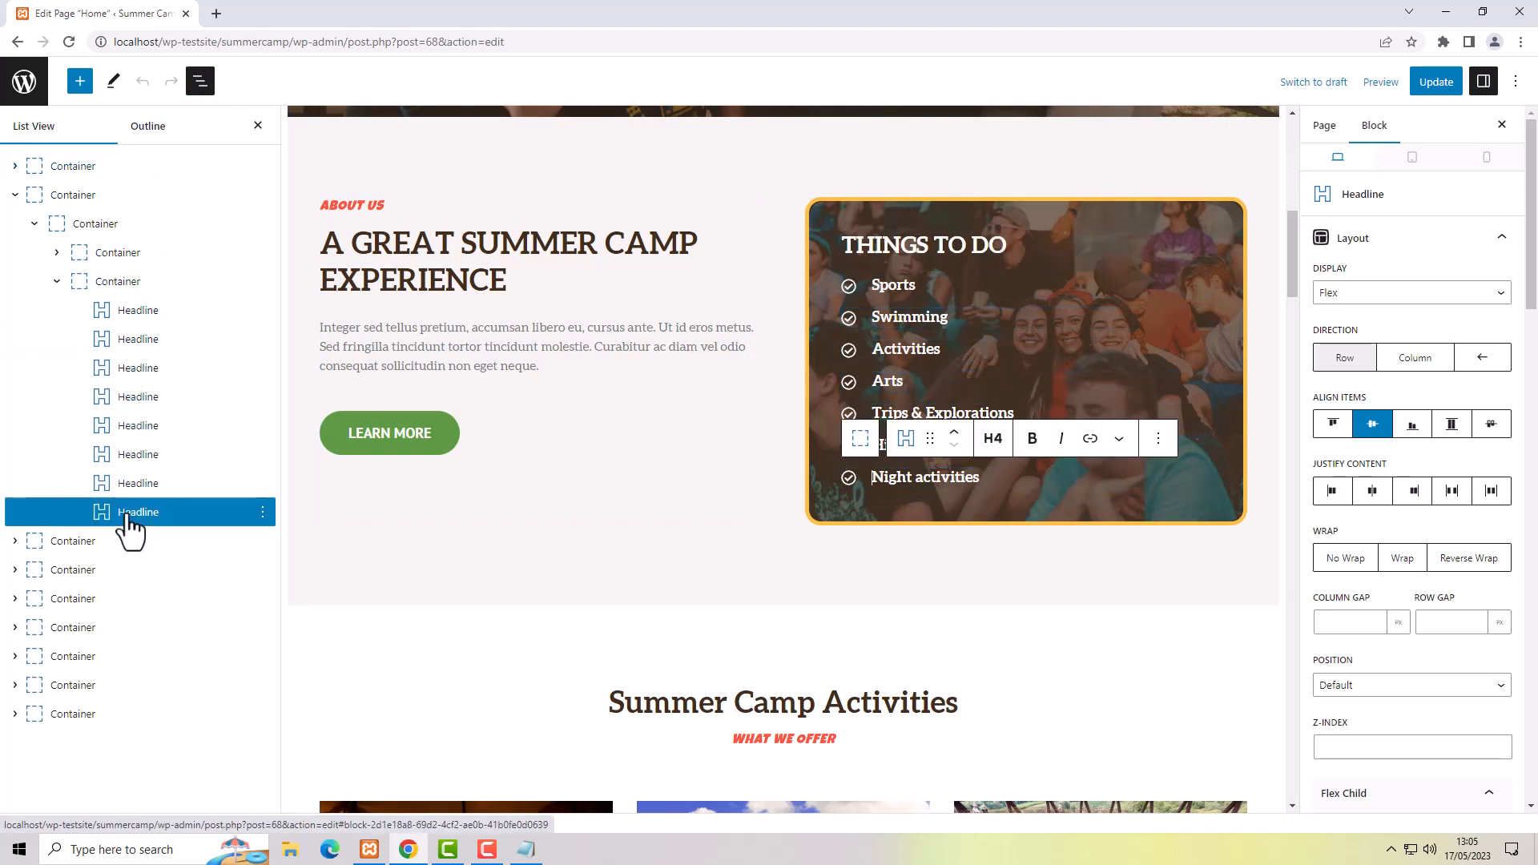
pyautogui.keyDown('shift'); pyautogui.click(117, 346); pyautogui.keyUp('shift')
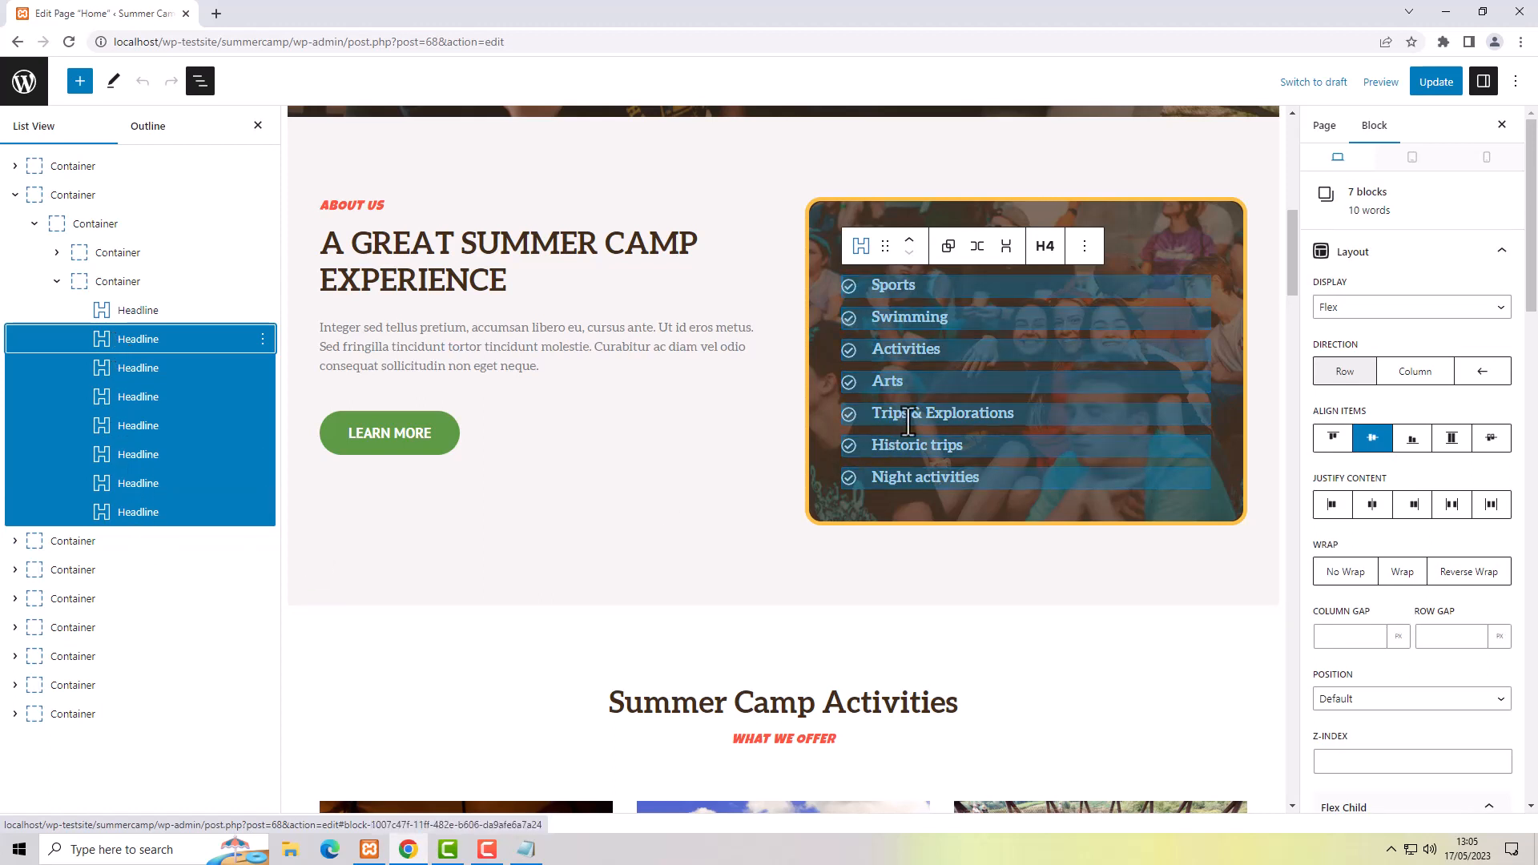
pyautogui.click(1482, 372)
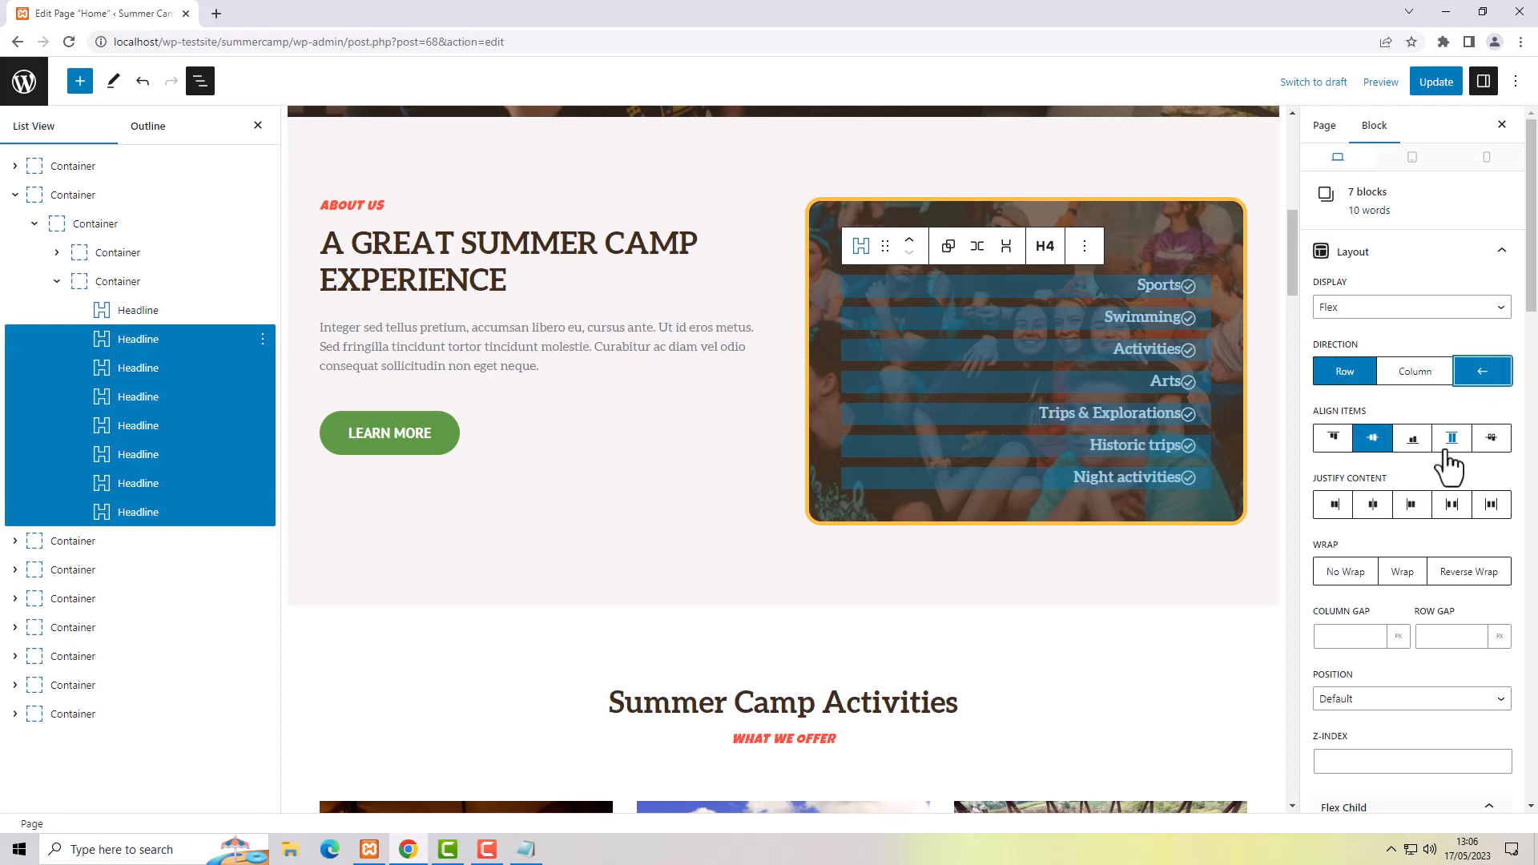
# - Add left padding in em to the icons of the seven Things To Do list headlines
pyautogui.scroll(-10, 1446, 449)
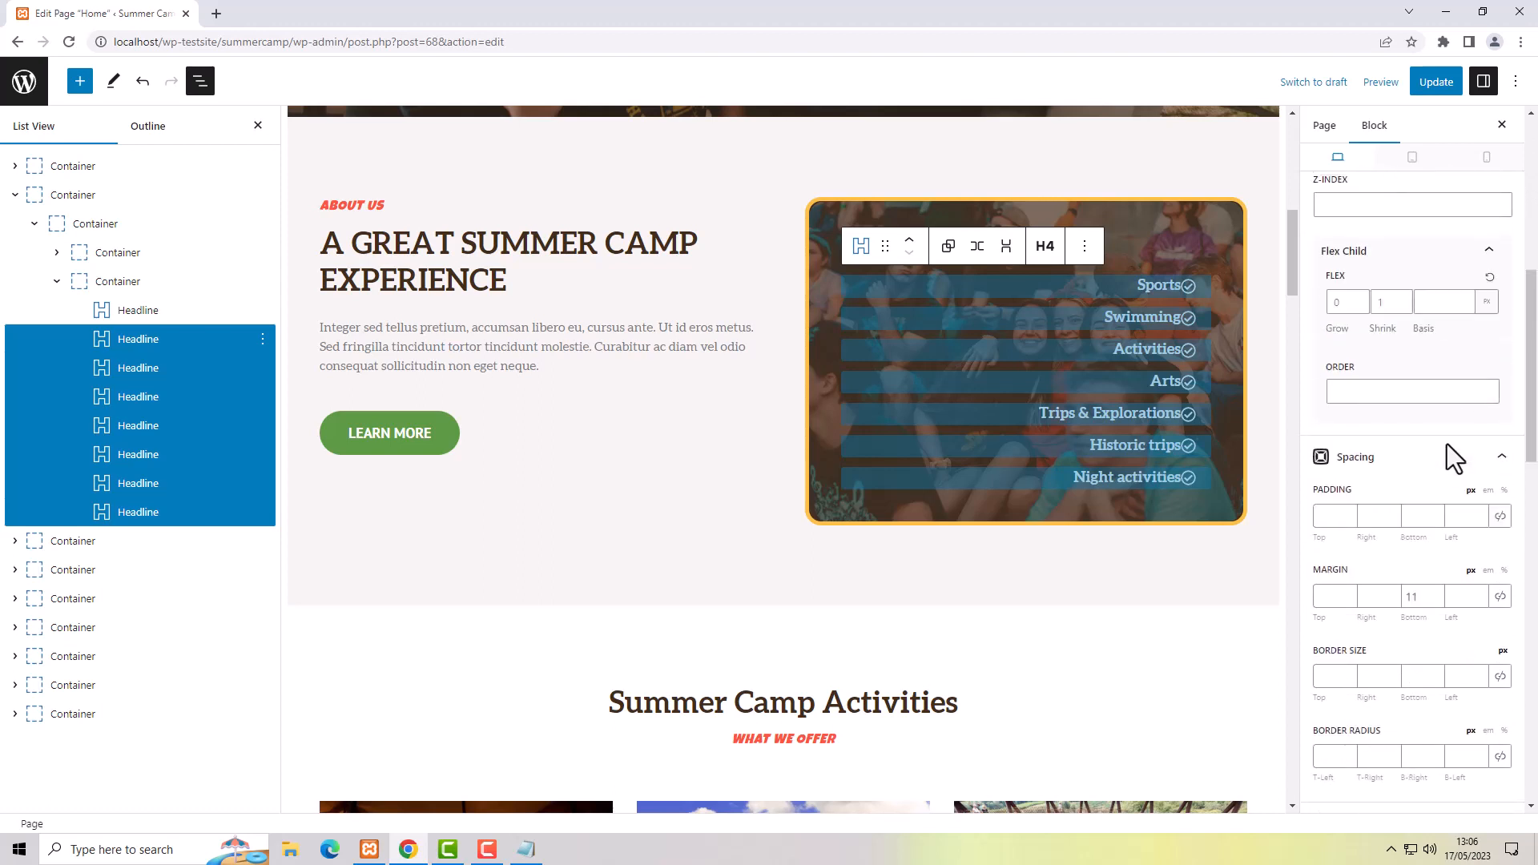
pyautogui.scroll(-10, 1447, 450)
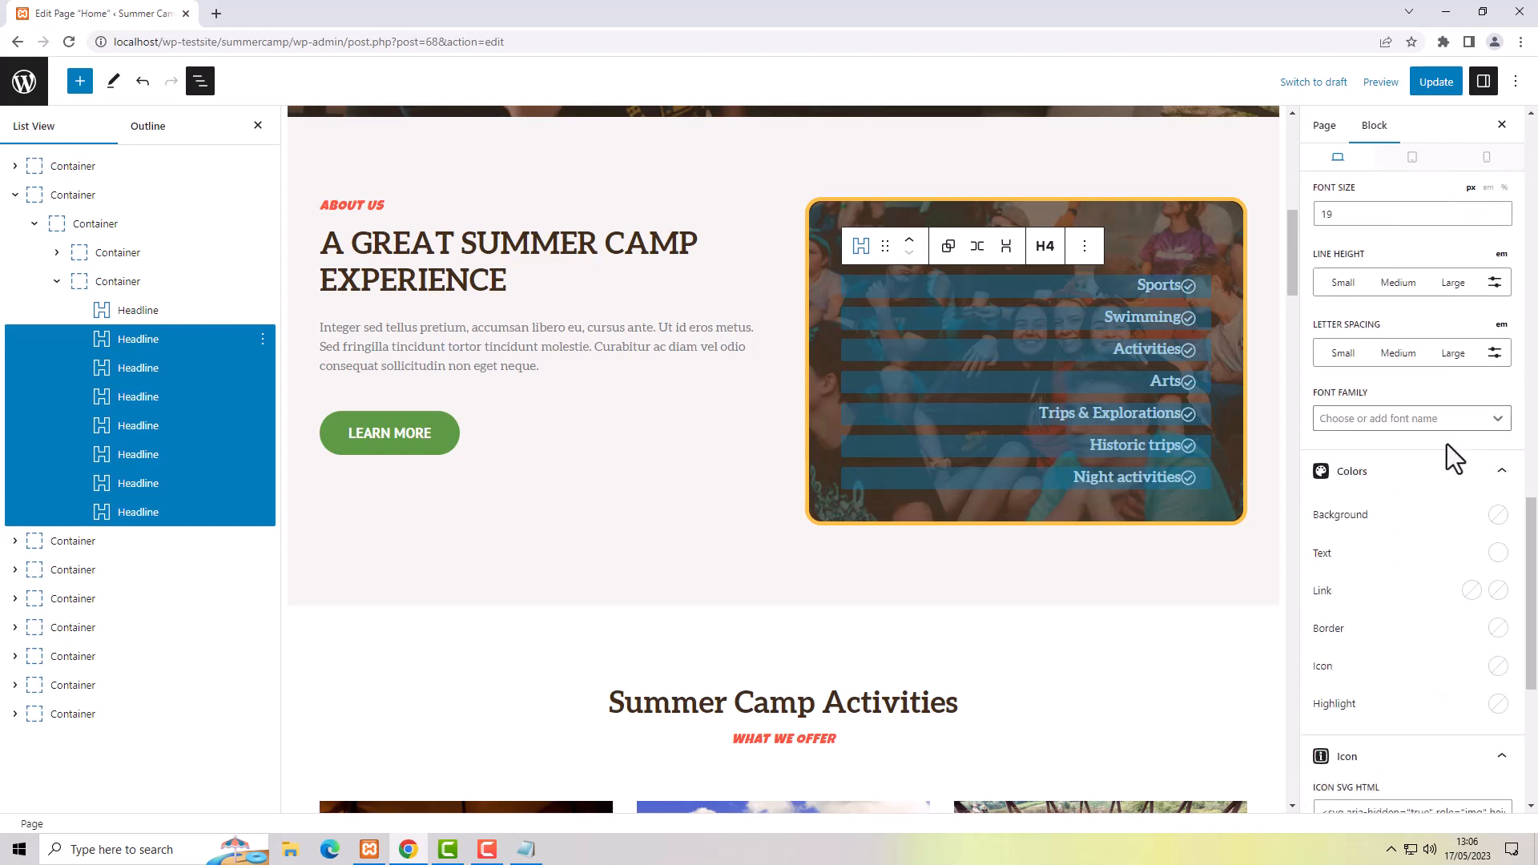
pyautogui.scroll(-1, 1447, 444)
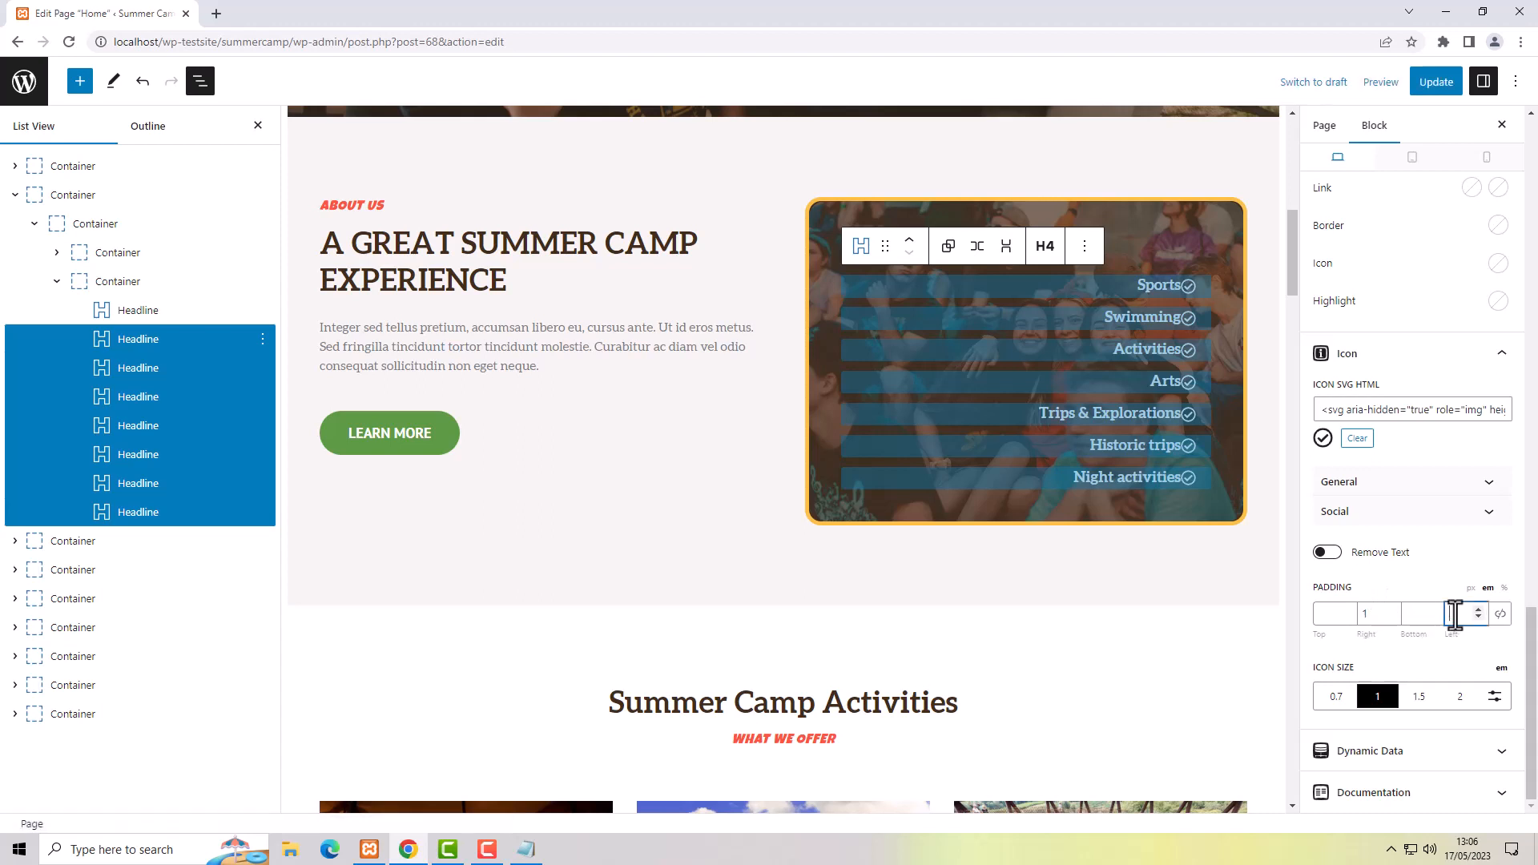
pyautogui.write('17')
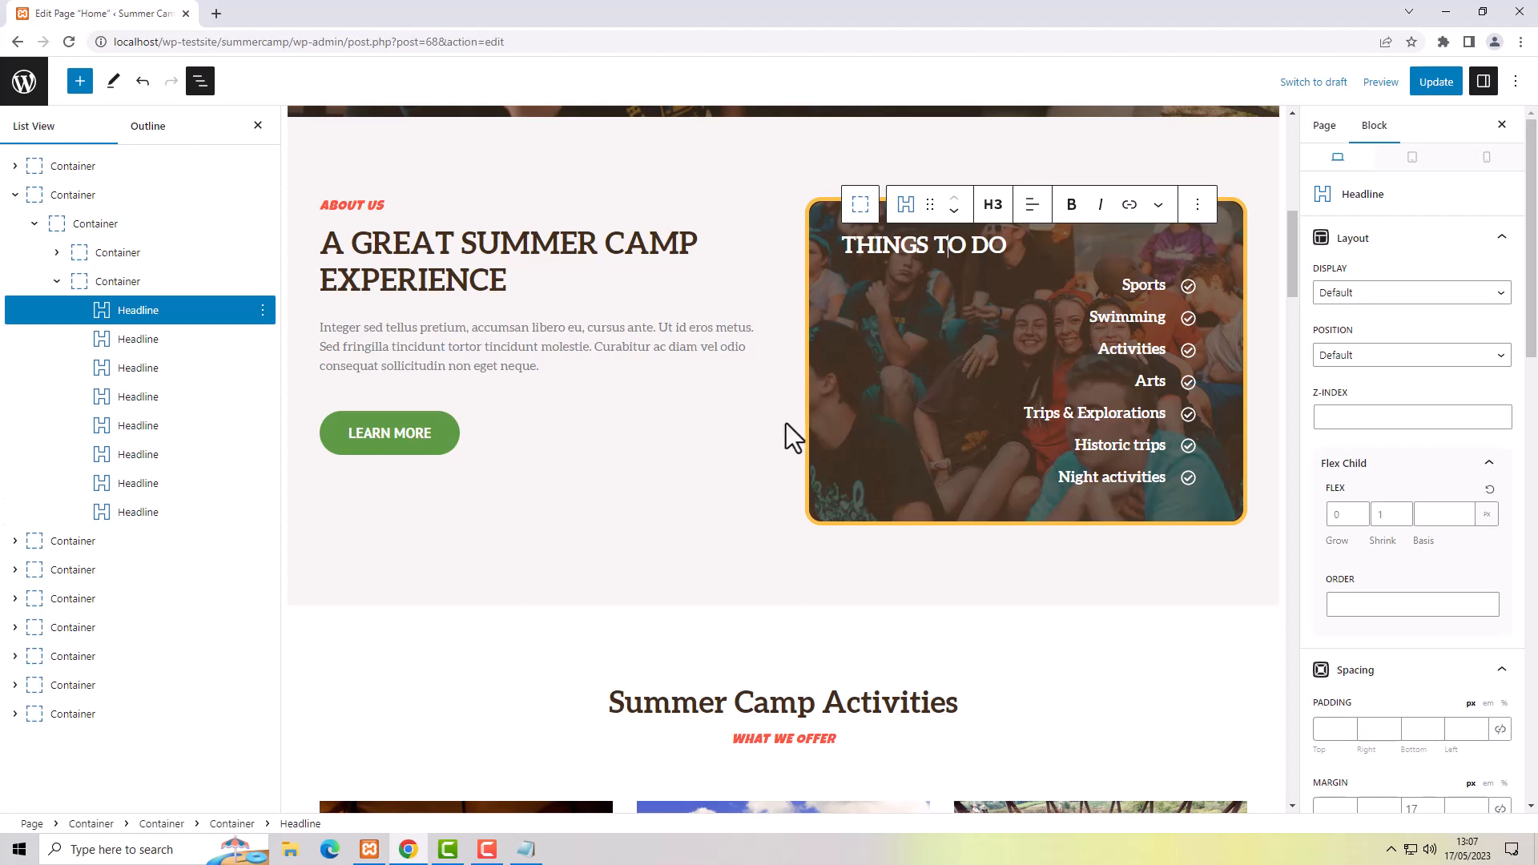
# - Align the Things To Do headline's text right within its box
pyautogui.click(1153, 287)
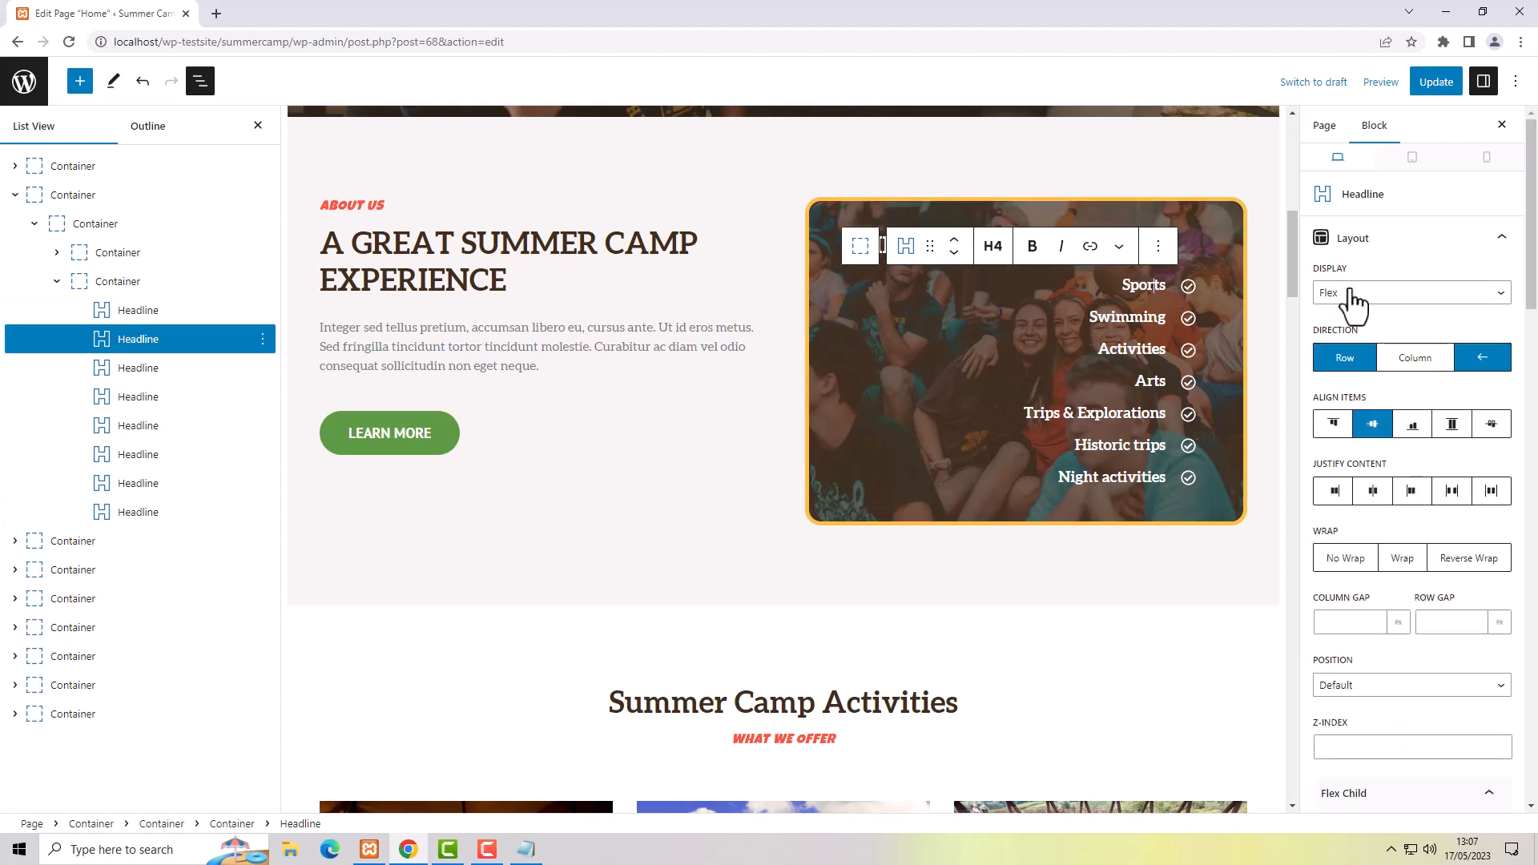
pyautogui.click(881, 250)
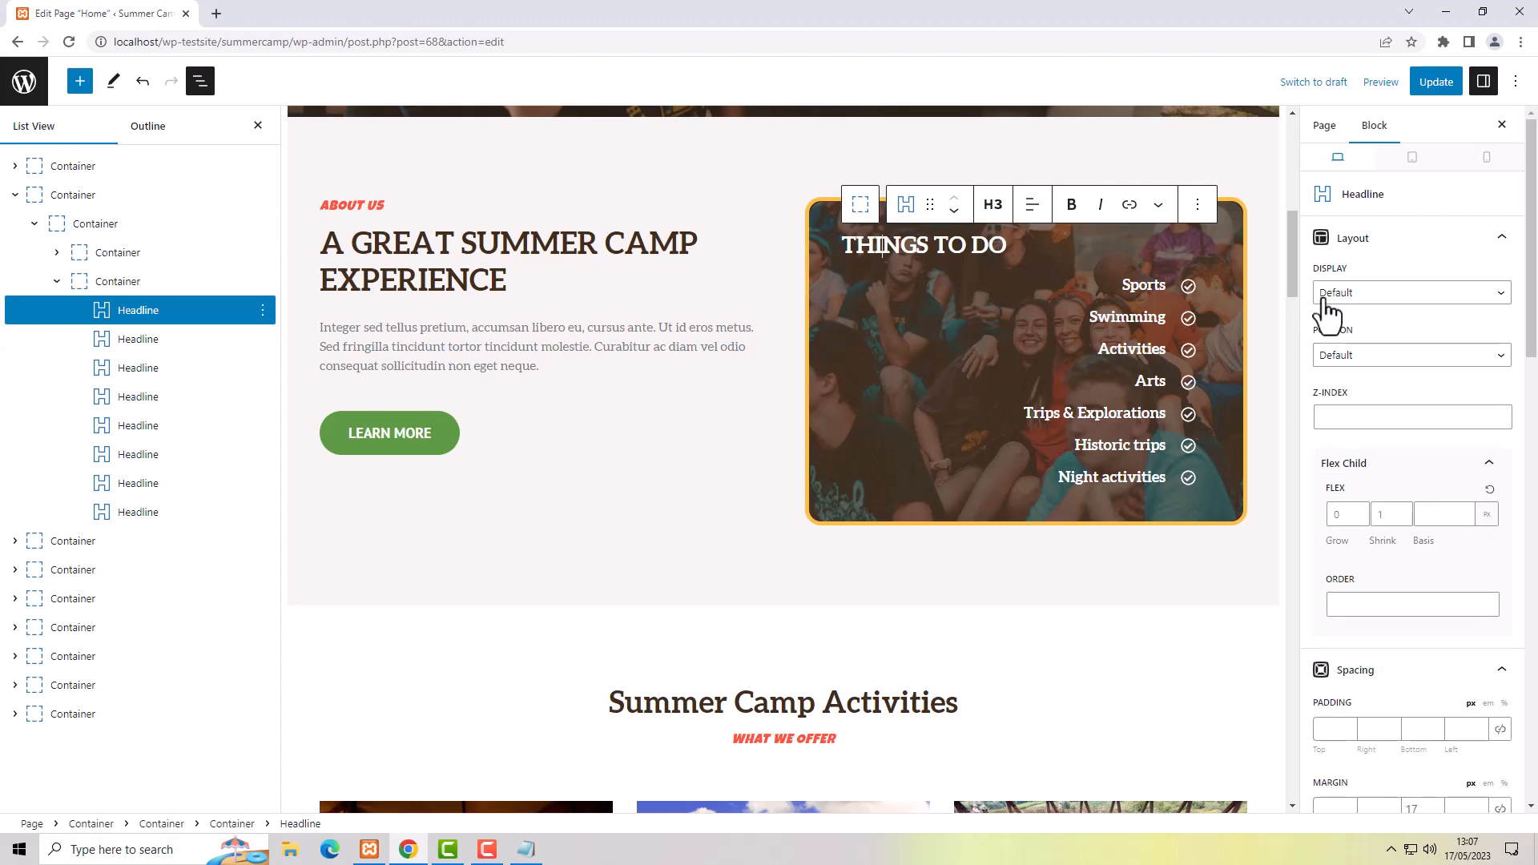
pyautogui.click(1032, 206)
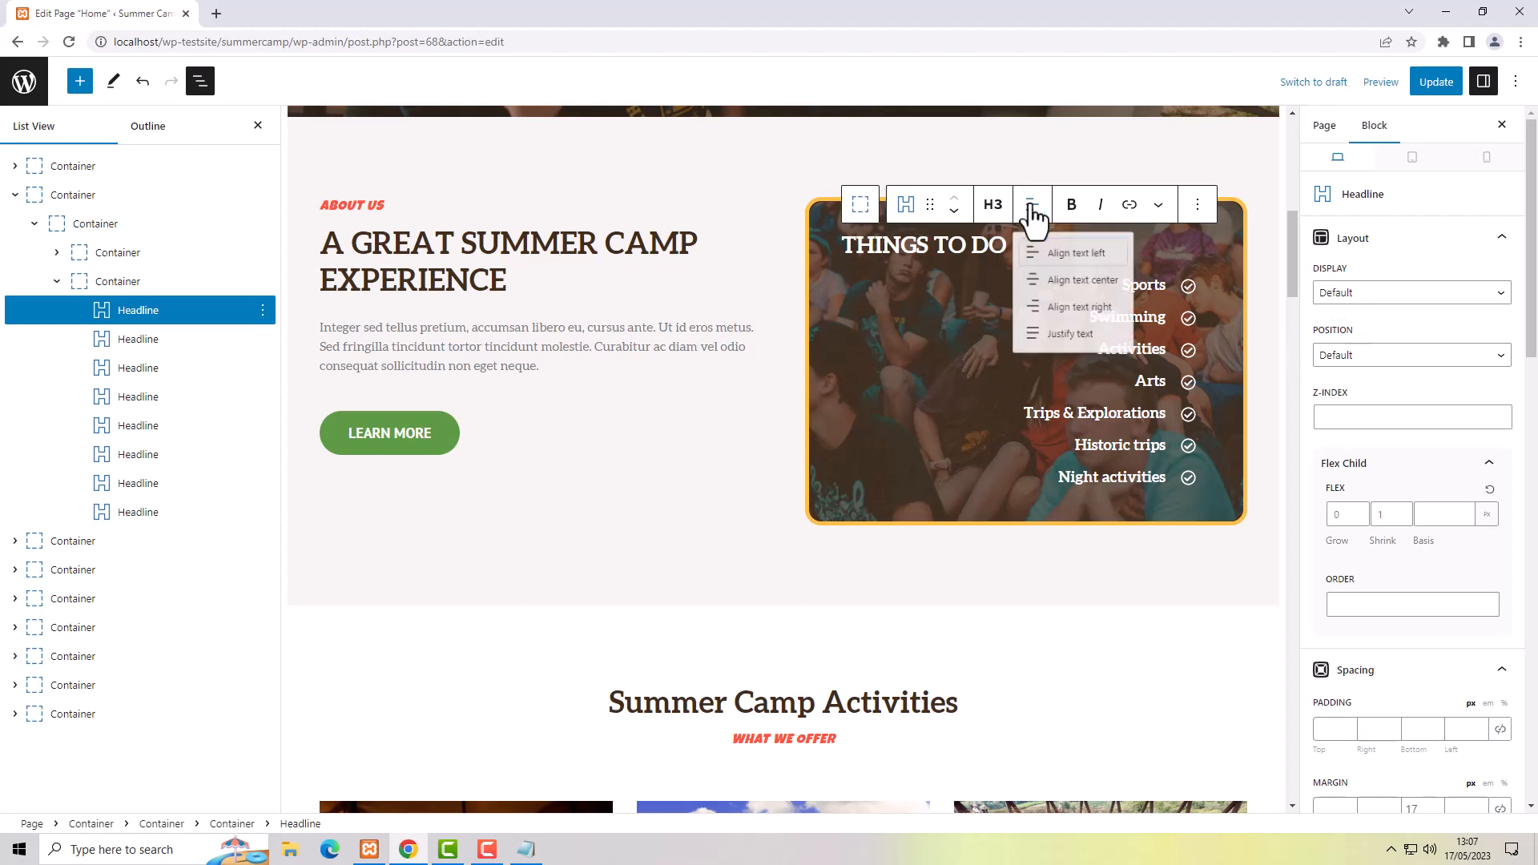
pyautogui.click(1041, 315)
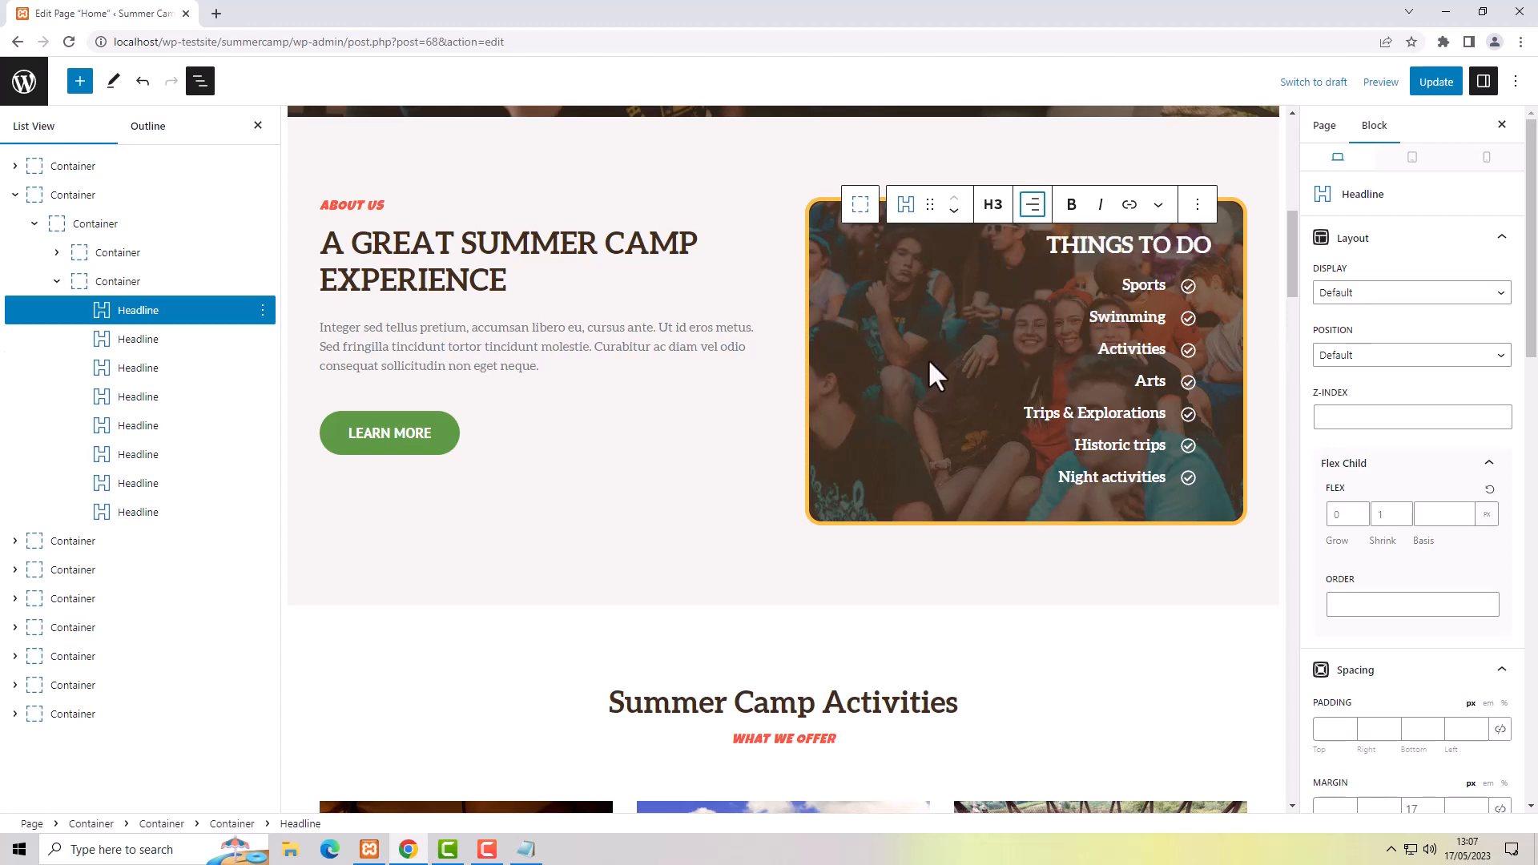
# - Compare the justify content options on the icon button container under Children Activities and set it to space-between
pyautogui.scroll(-8, 751, 365)
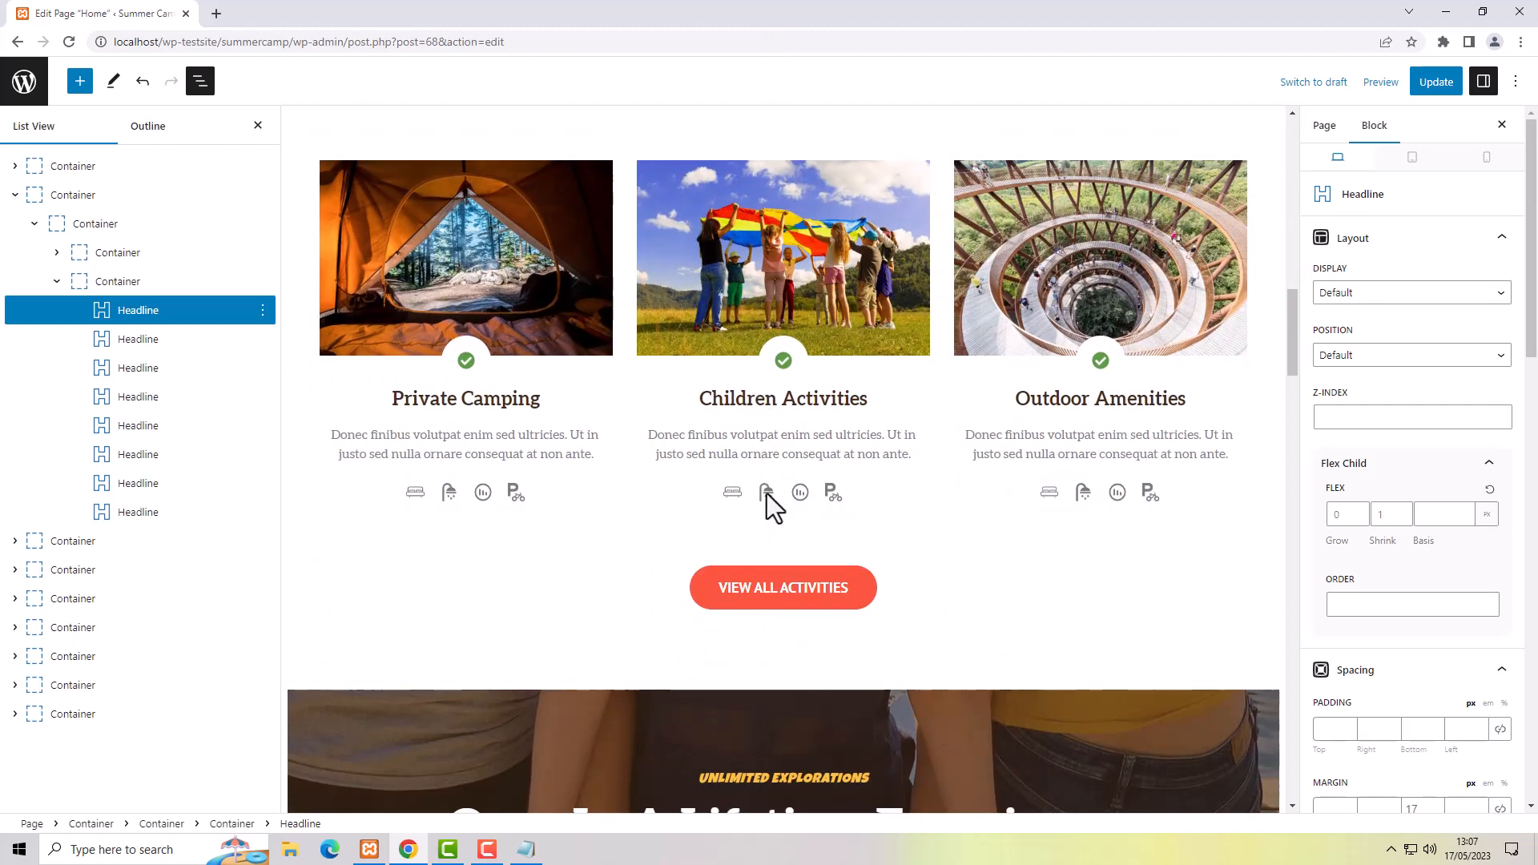
pyautogui.click(750, 493)
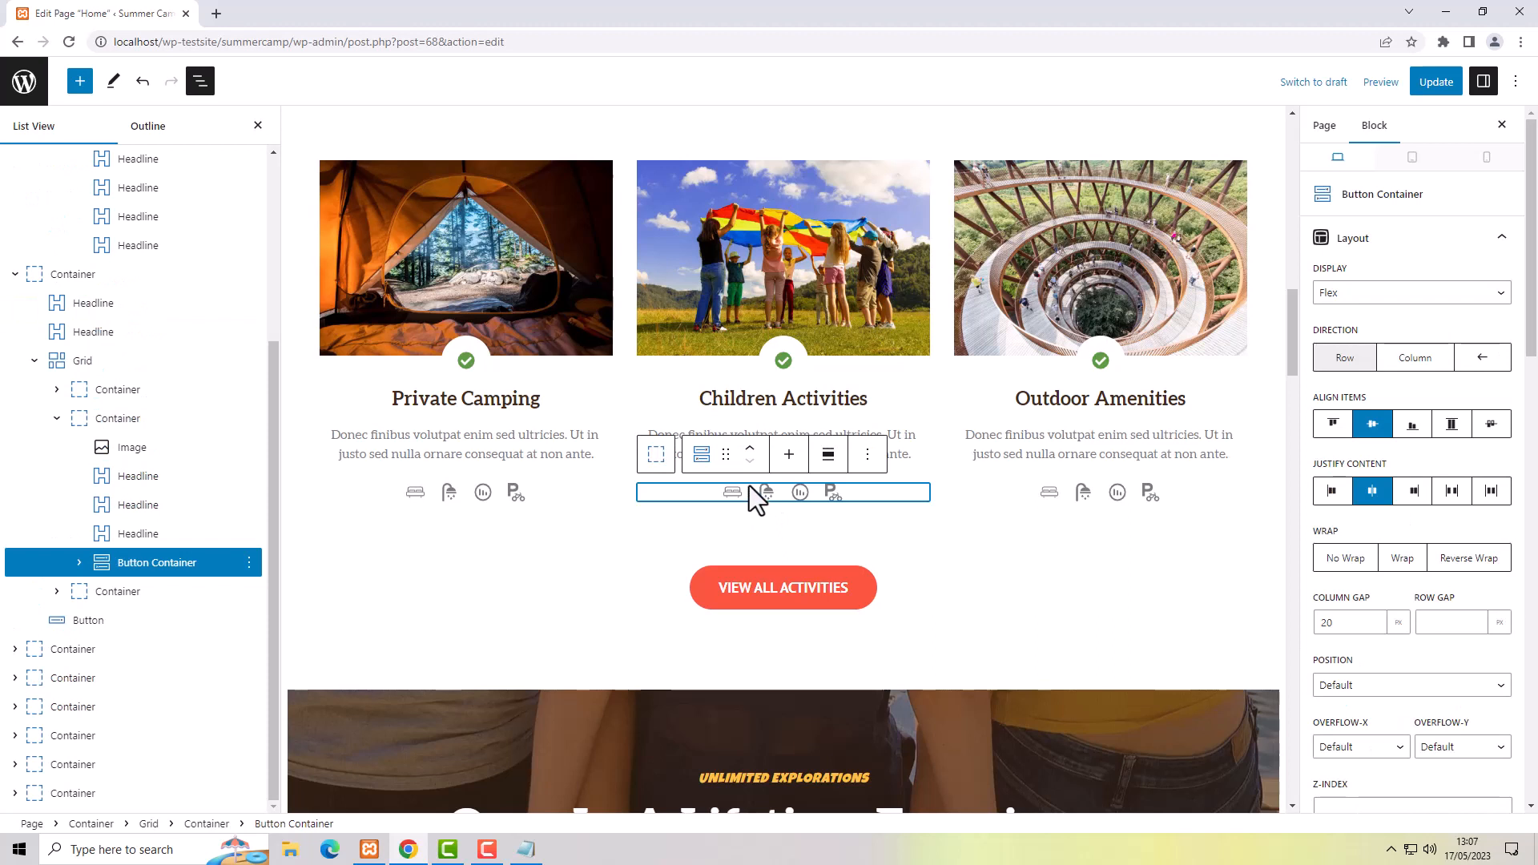
pyautogui.click(77, 562)
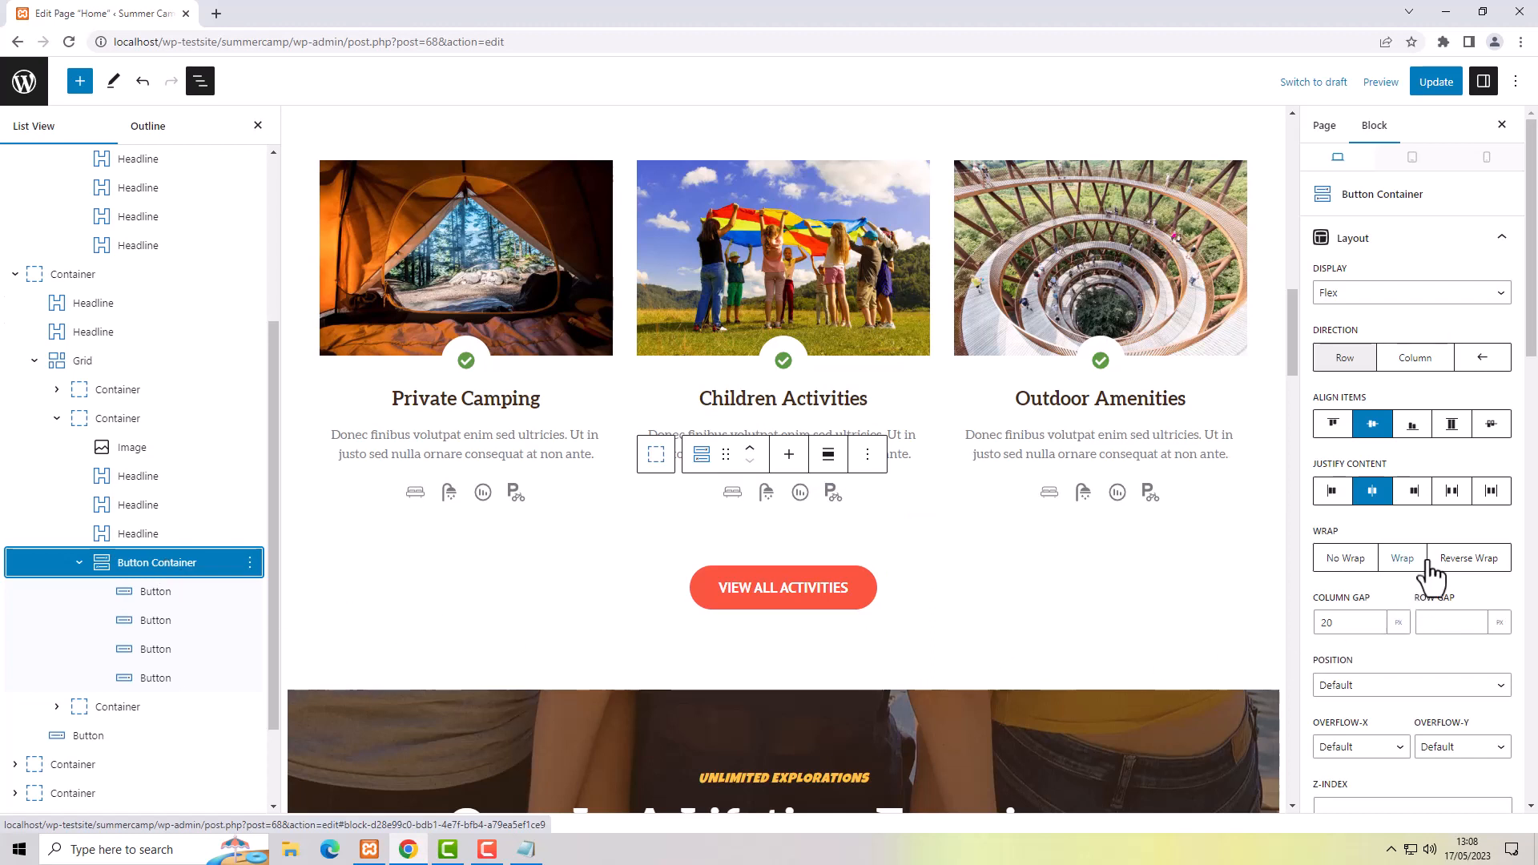
pyautogui.click(1452, 494)
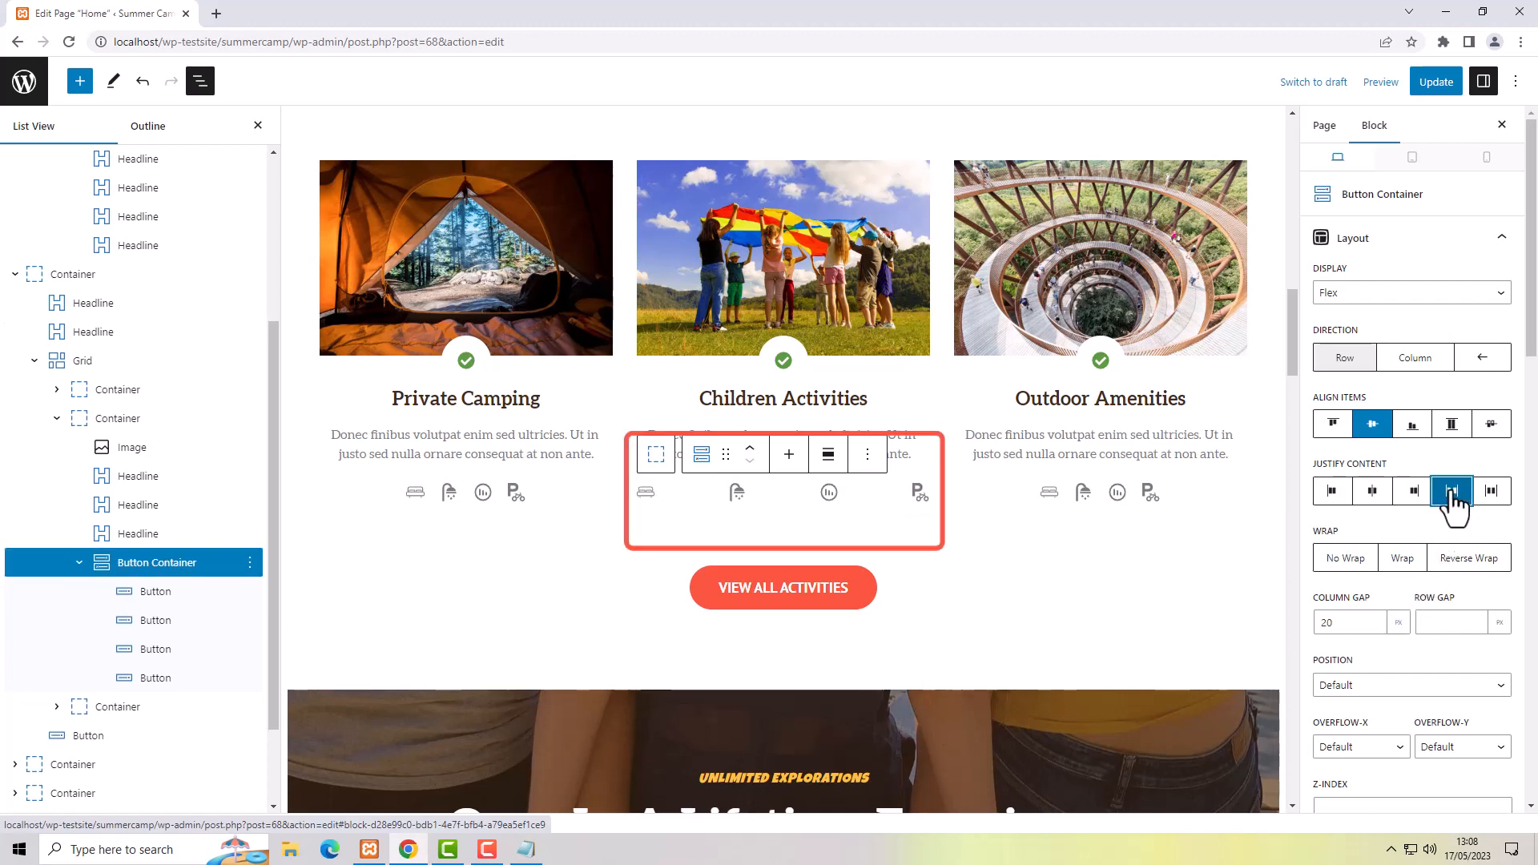
pyautogui.click(1490, 499)
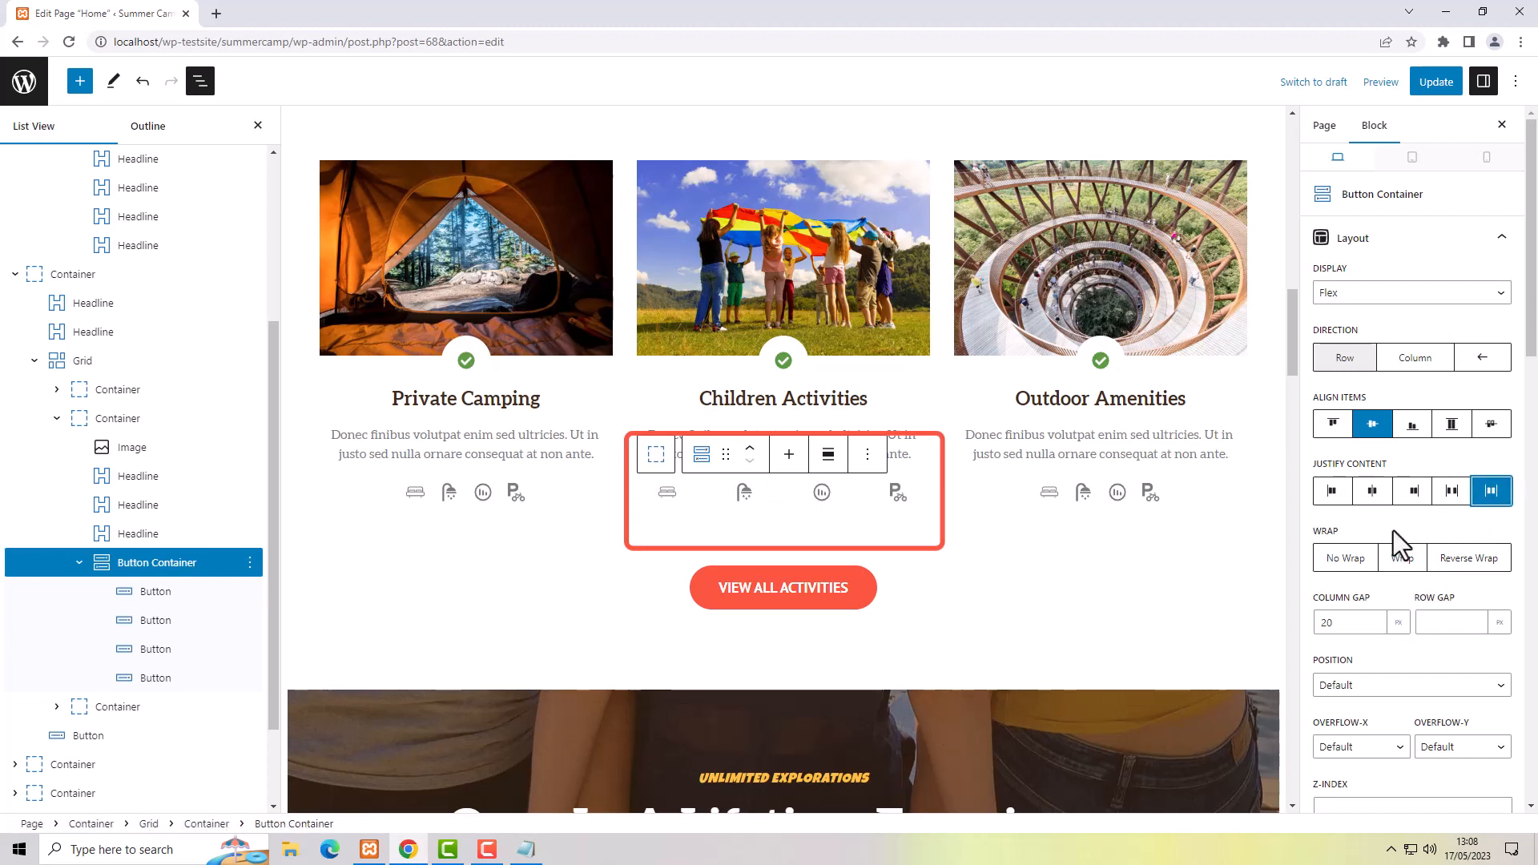
pyautogui.click(1372, 490)
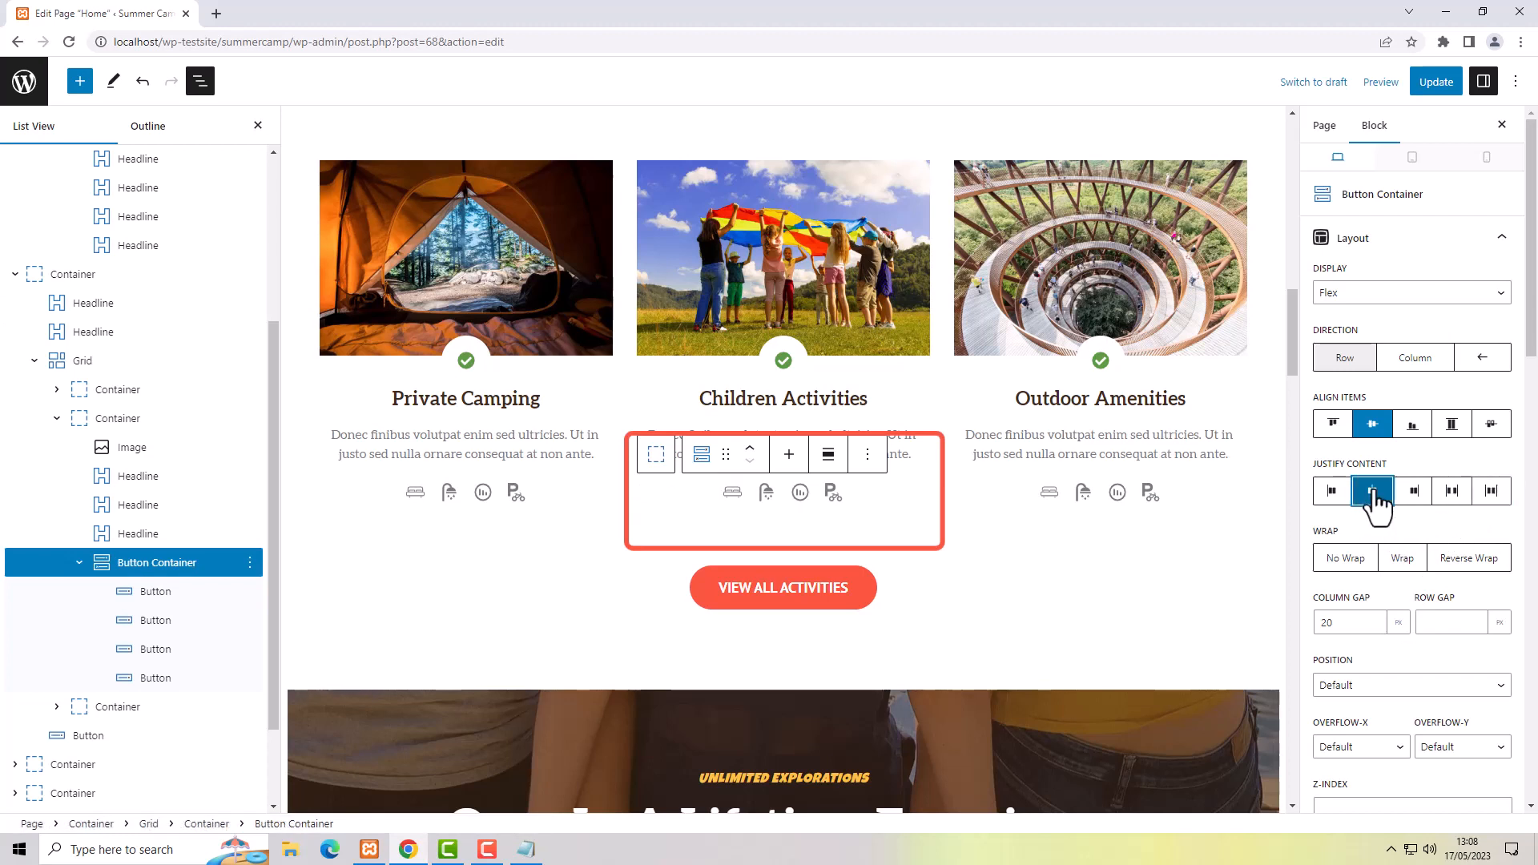
pyautogui.click(1331, 491)
pyautogui.click(1414, 494)
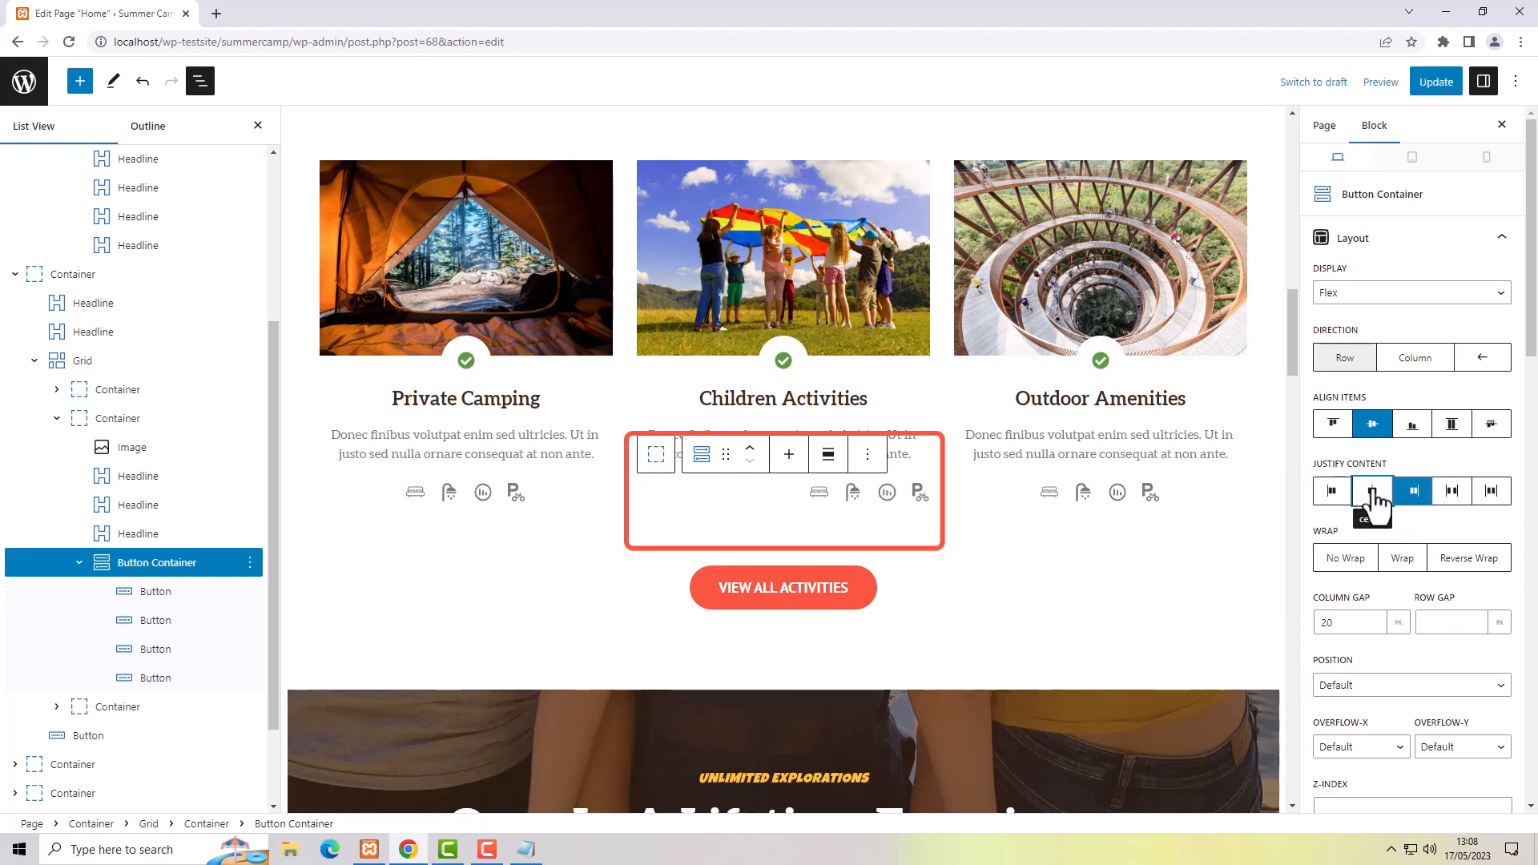
pyautogui.click(1370, 491)
pyautogui.click(1451, 496)
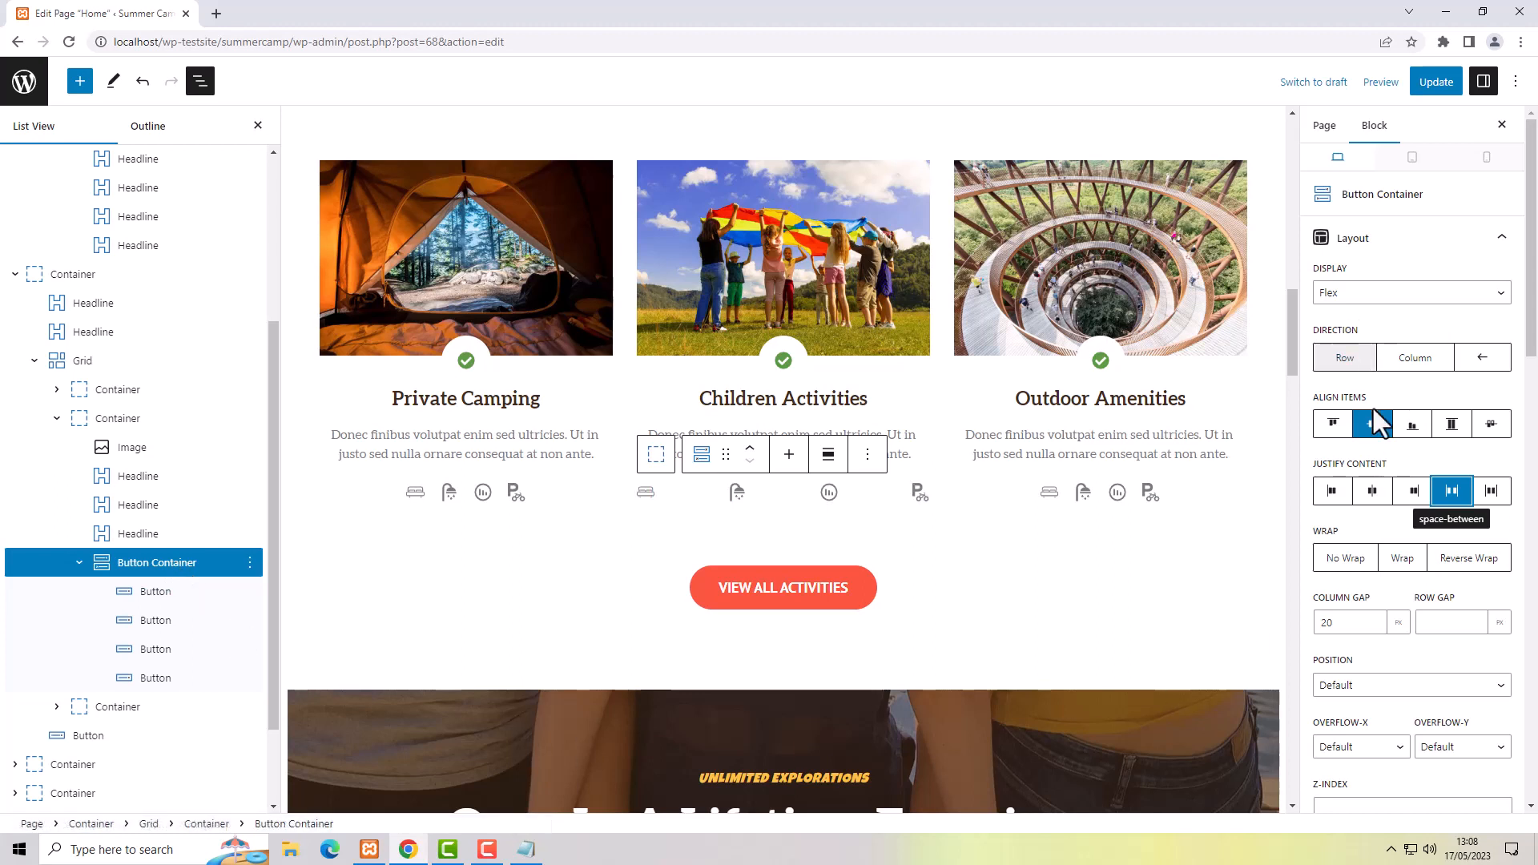
# - Inspect the layout settings of the shower icon button under Children Activities, and reselect its parent button container
pyautogui.click(738, 493)
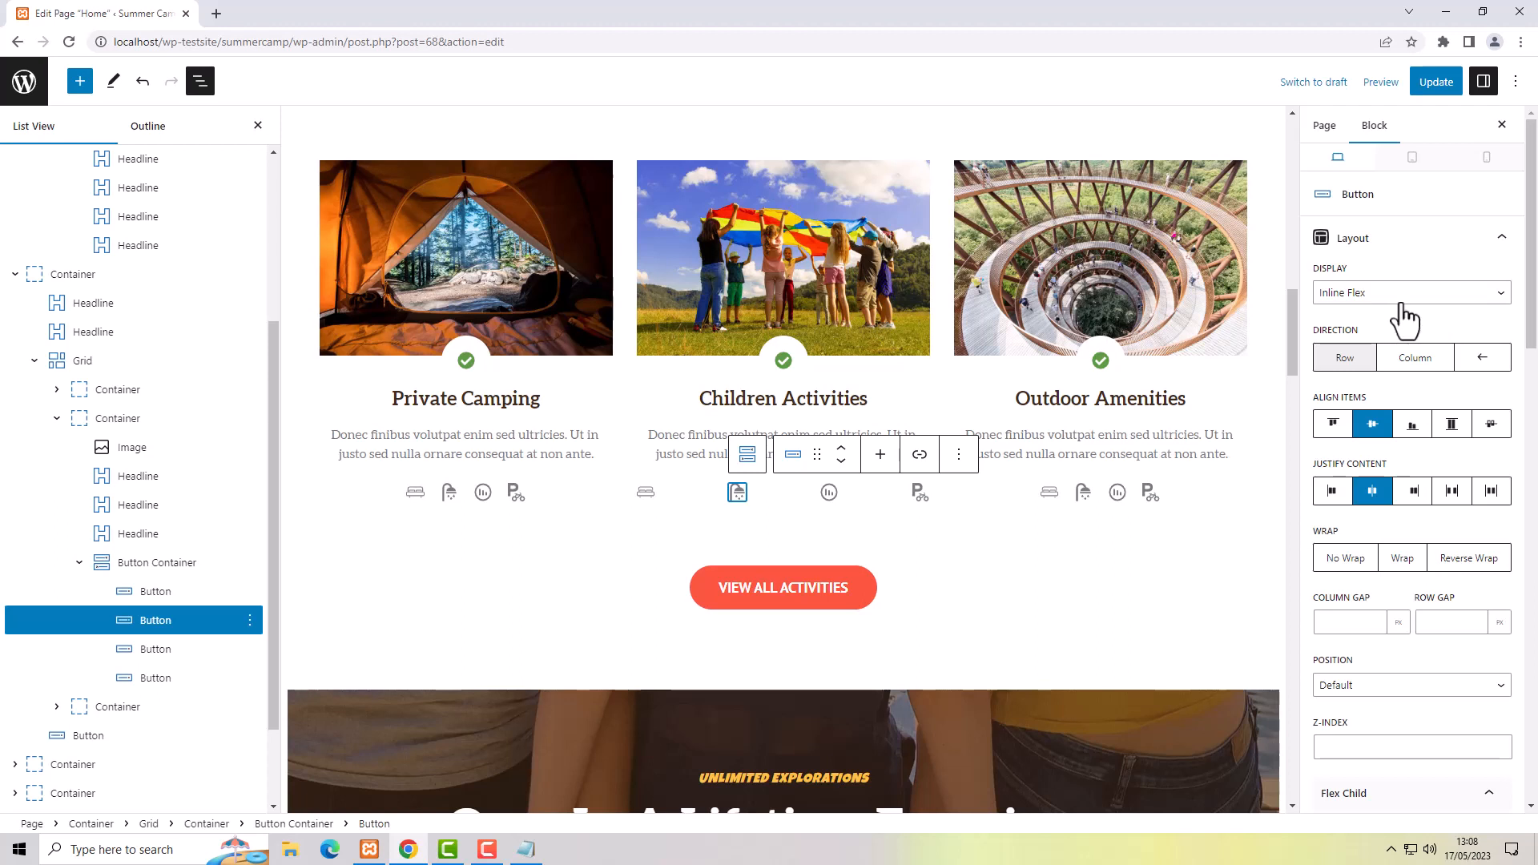
pyautogui.click(171, 567)
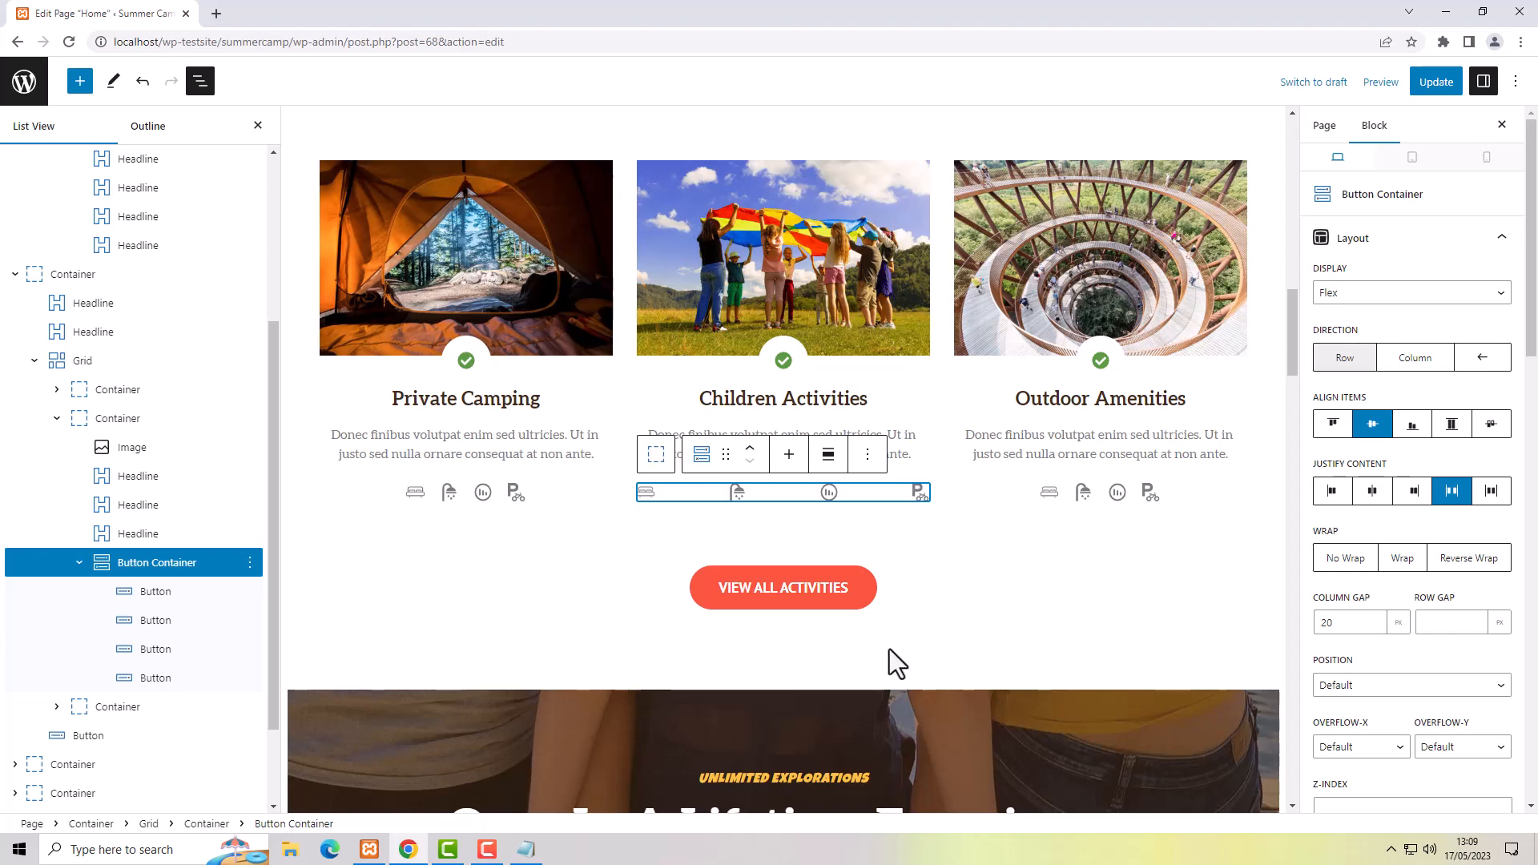
pyautogui.moveTo(802, 509)
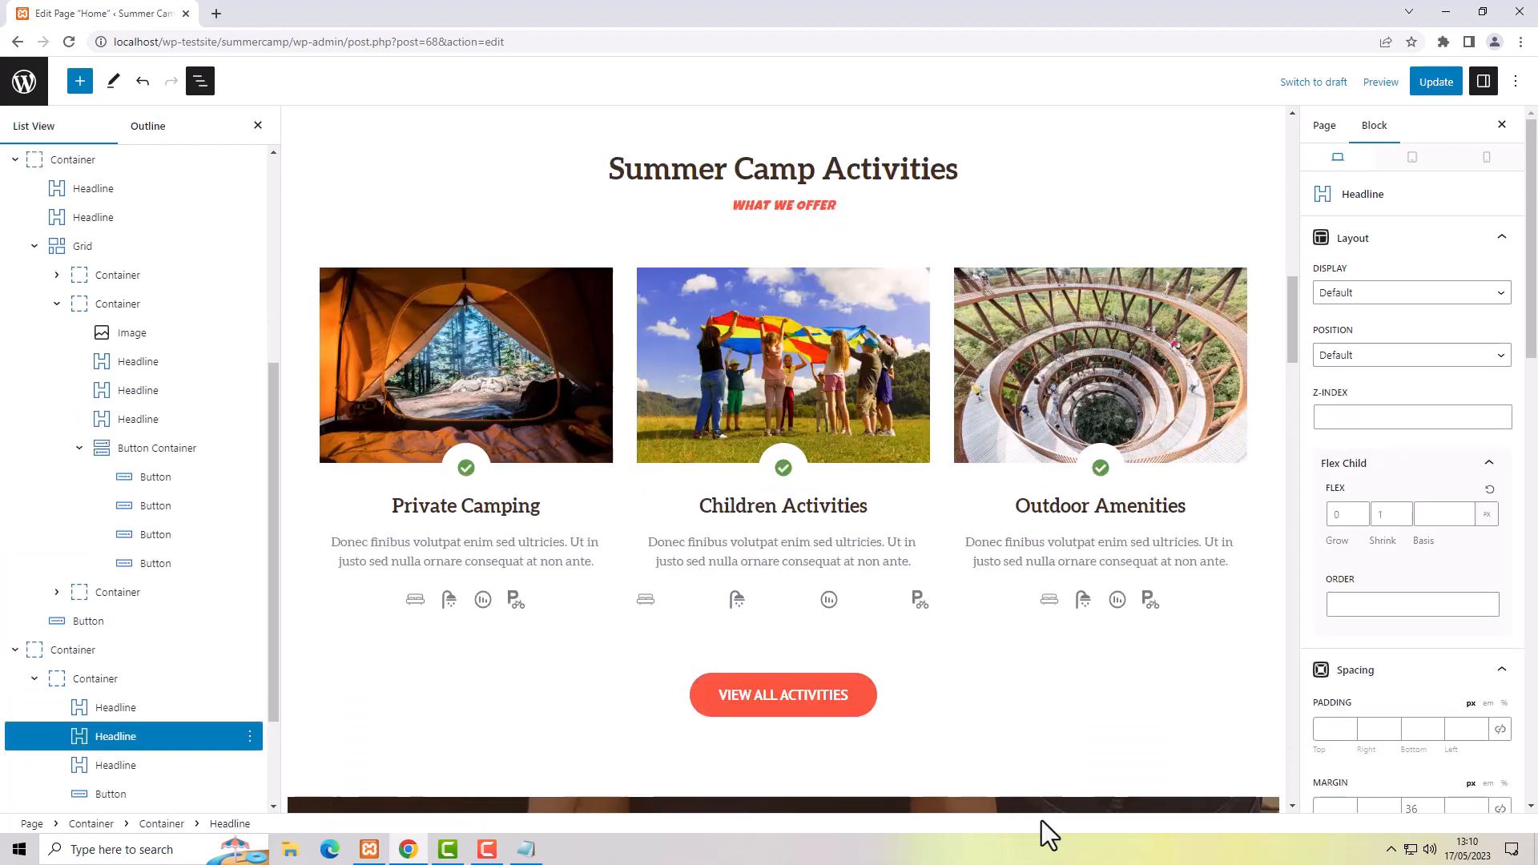
# - Wrap the View All Activities button in a button container and expand that container's block list
pyautogui.click(735, 695)
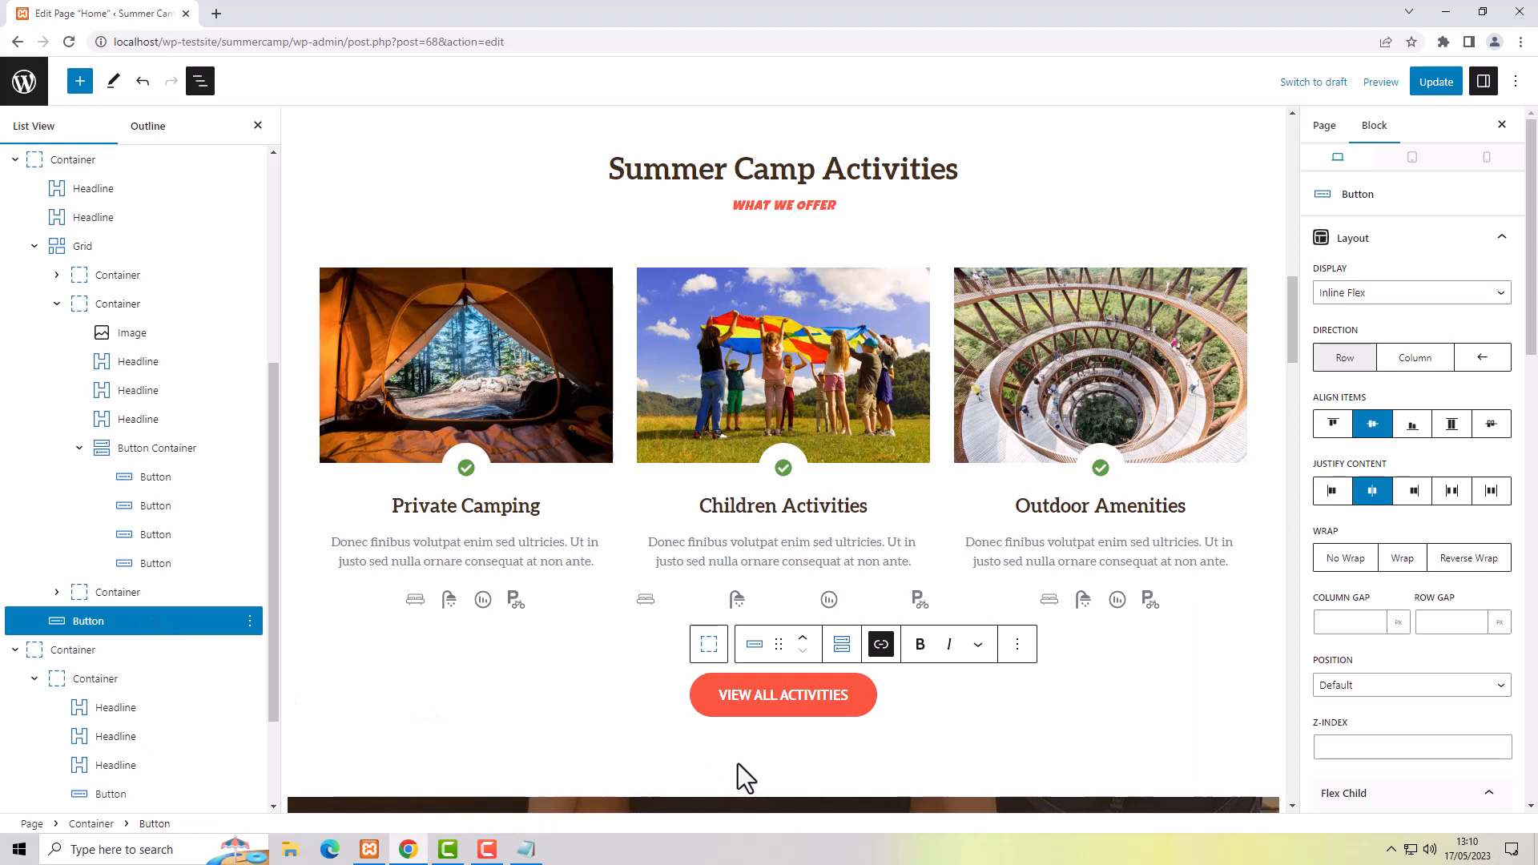
pyautogui.click(841, 650)
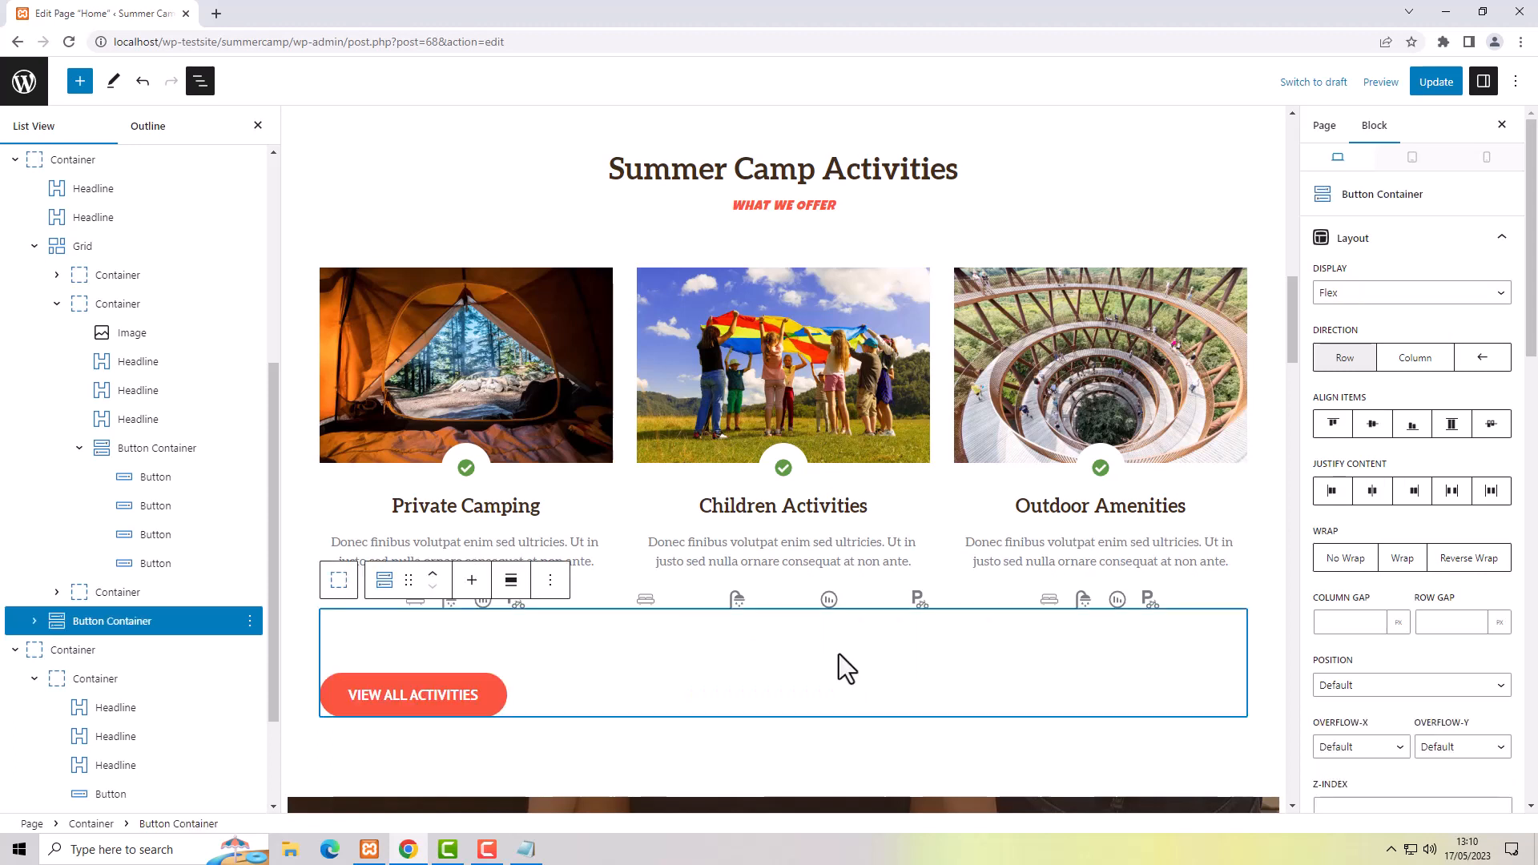
pyautogui.click(34, 621)
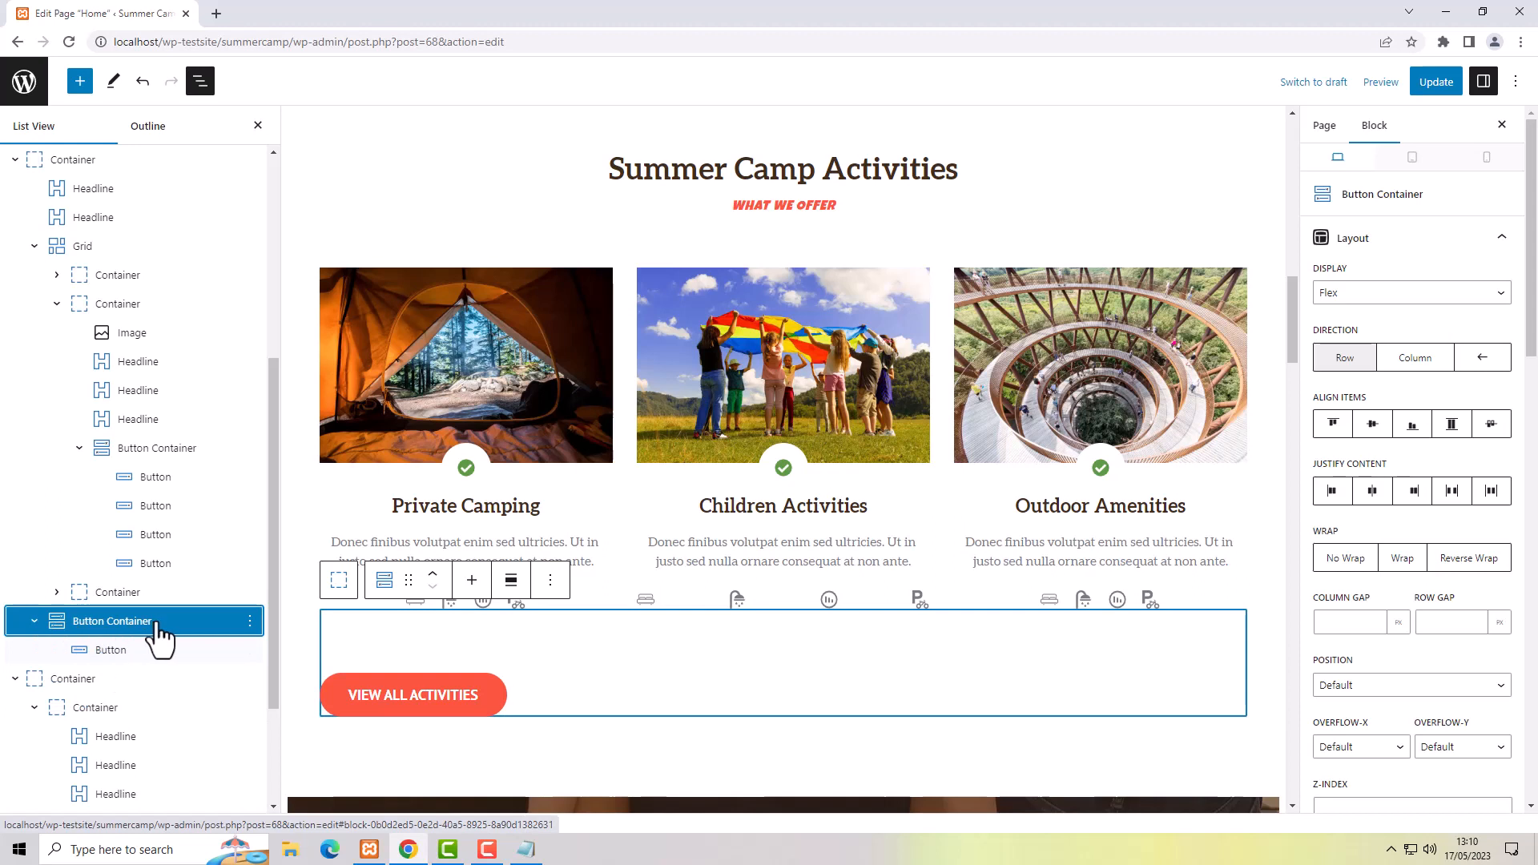
# - Try end and start justification on the View All Activities button container, and set its justify content to center
pyautogui.click(1372, 490)
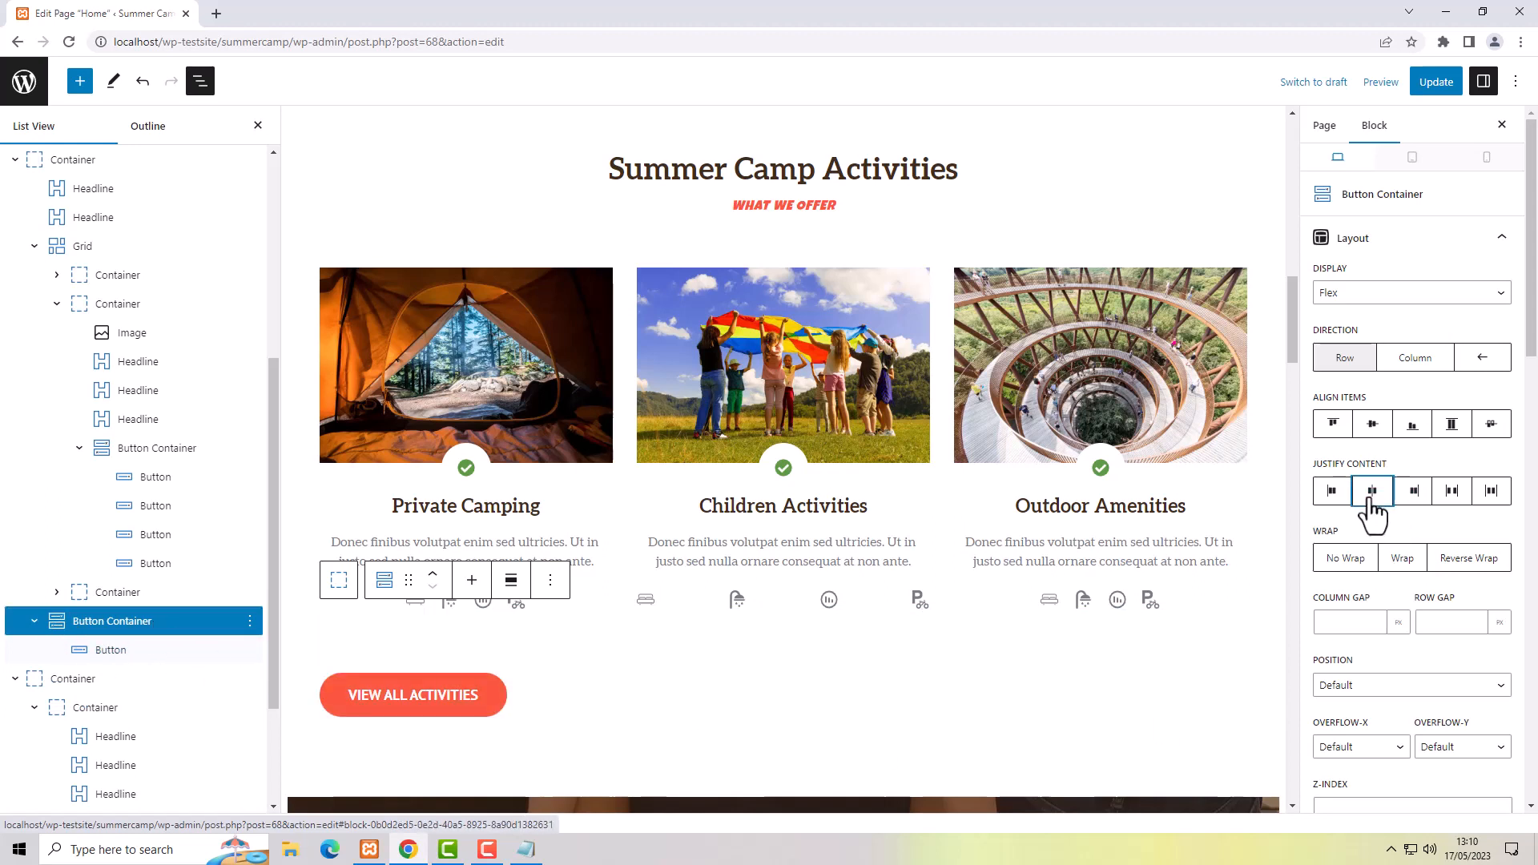
pyautogui.click(1414, 490)
pyautogui.click(1326, 497)
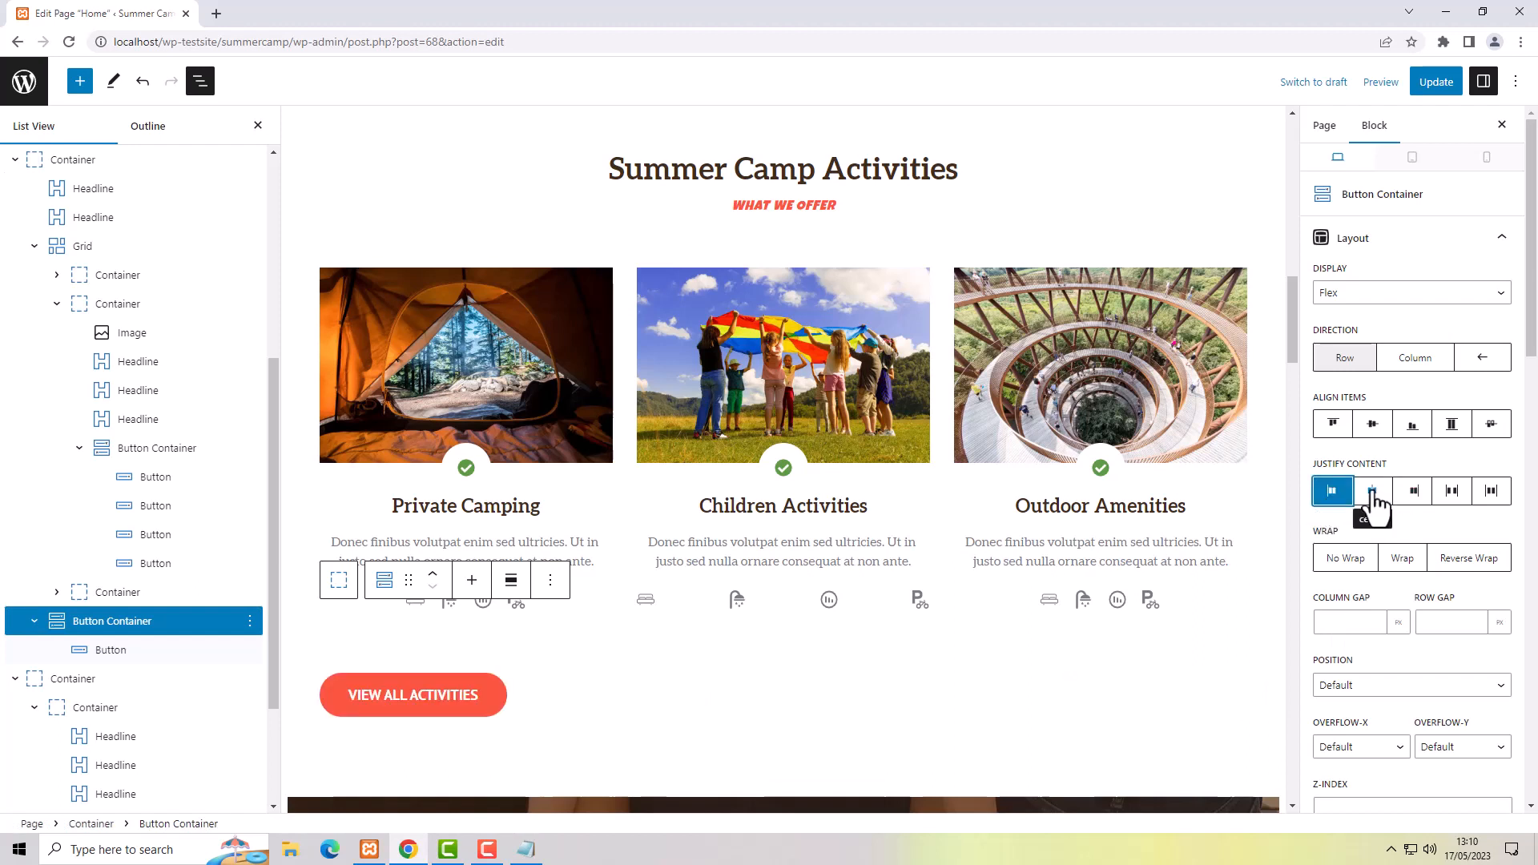
pyautogui.click(1371, 494)
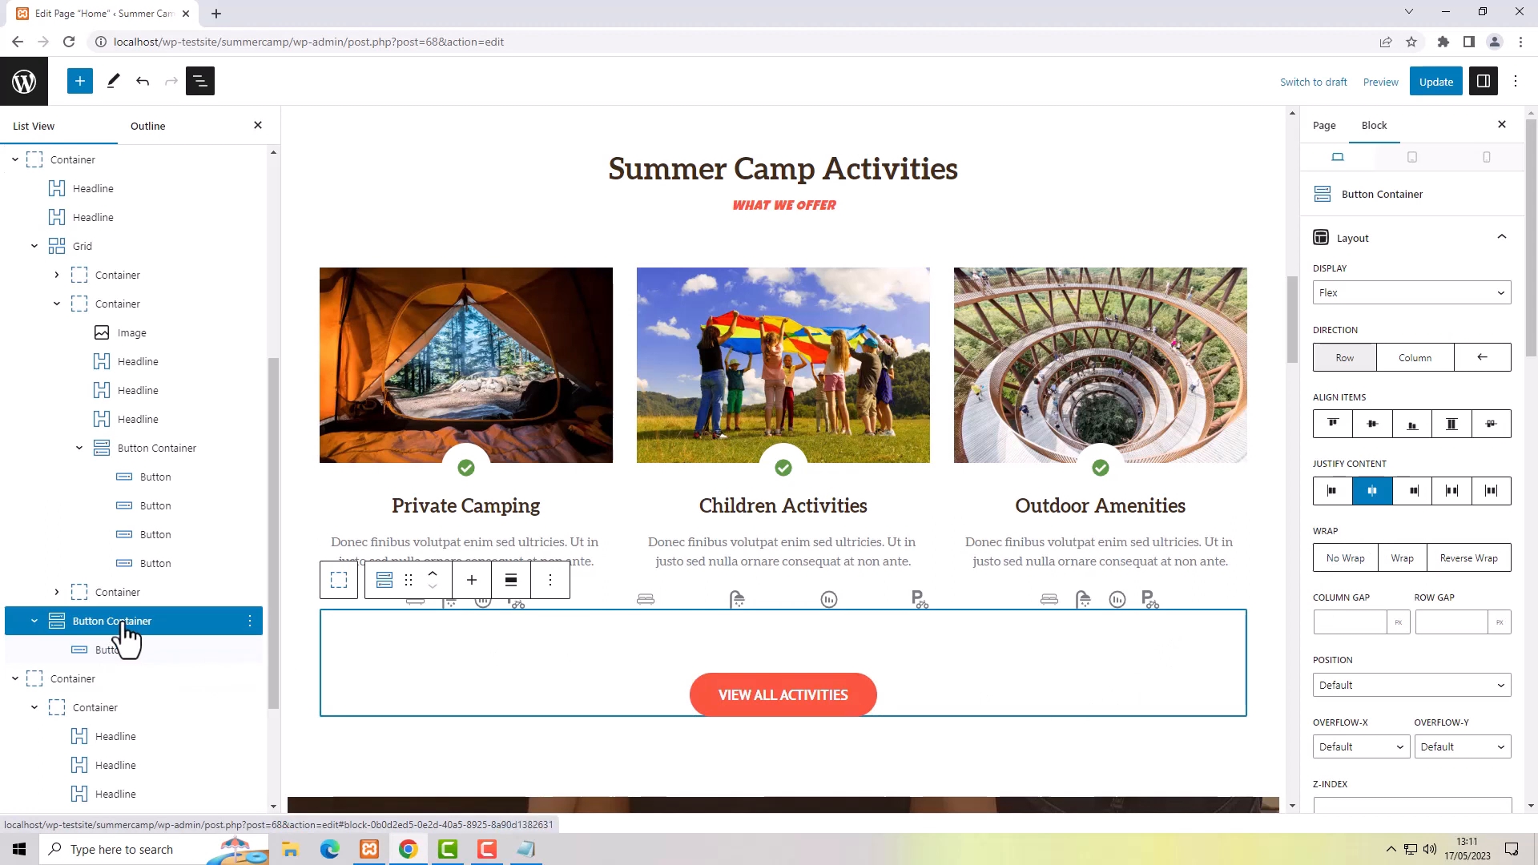
# - Add five more View All Activities buttons to the button container, making six in total
pyautogui.click(781, 694)
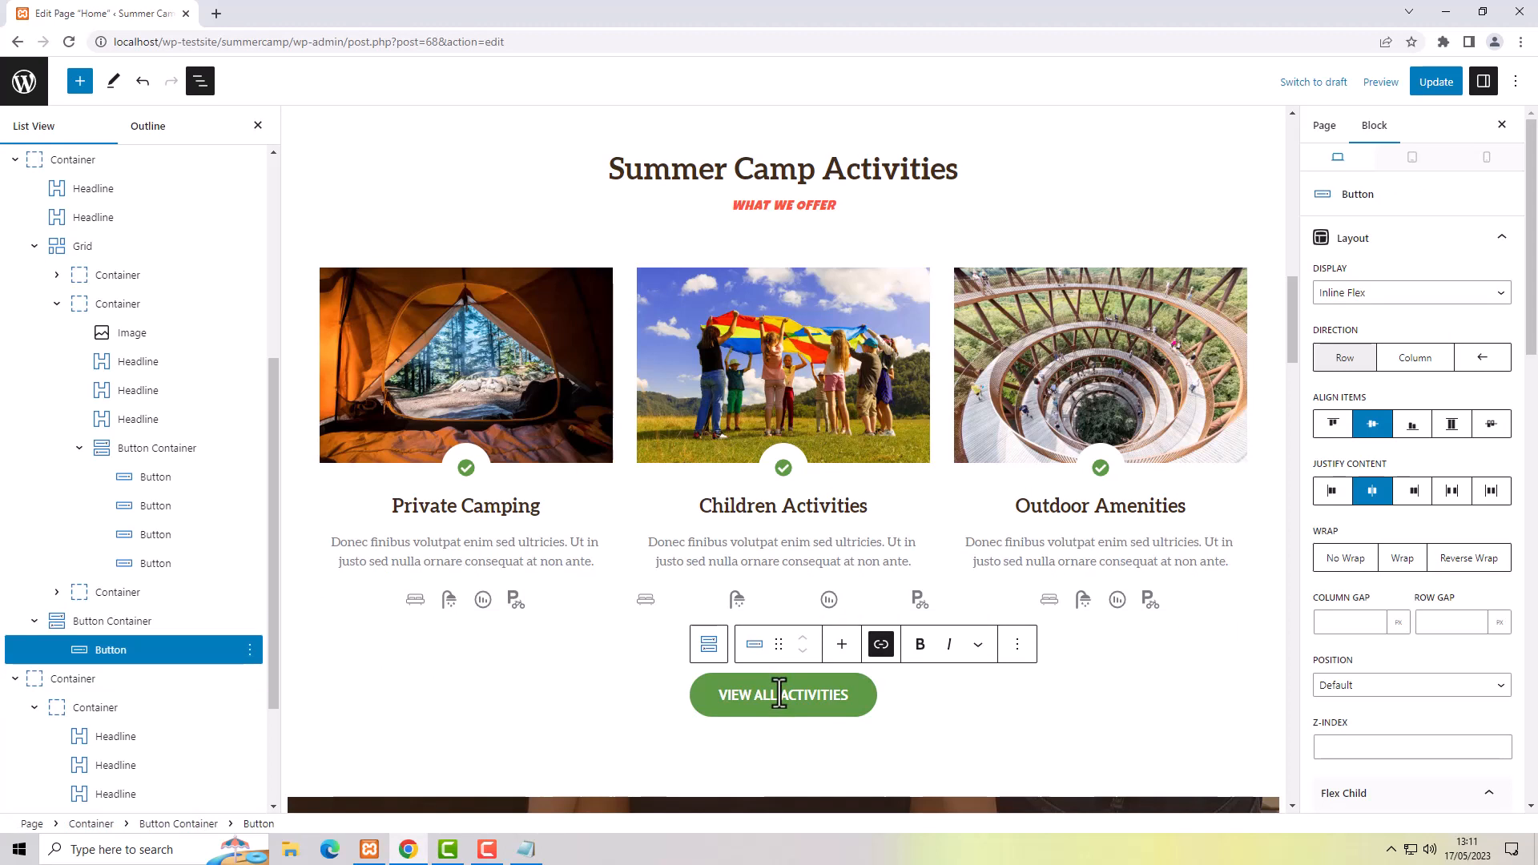
pyautogui.click(708, 643)
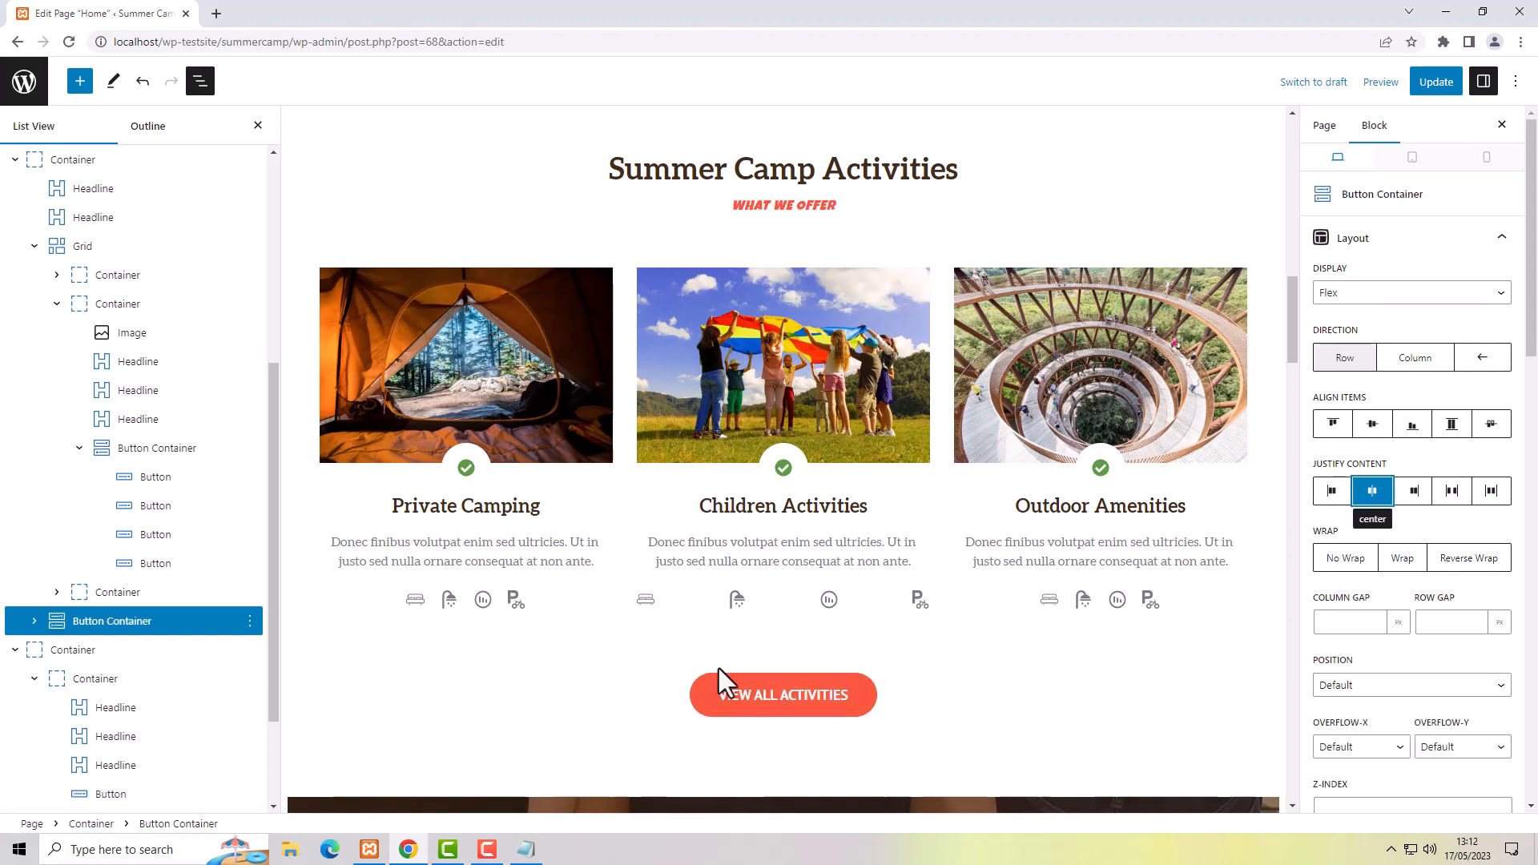
pyautogui.click(751, 695)
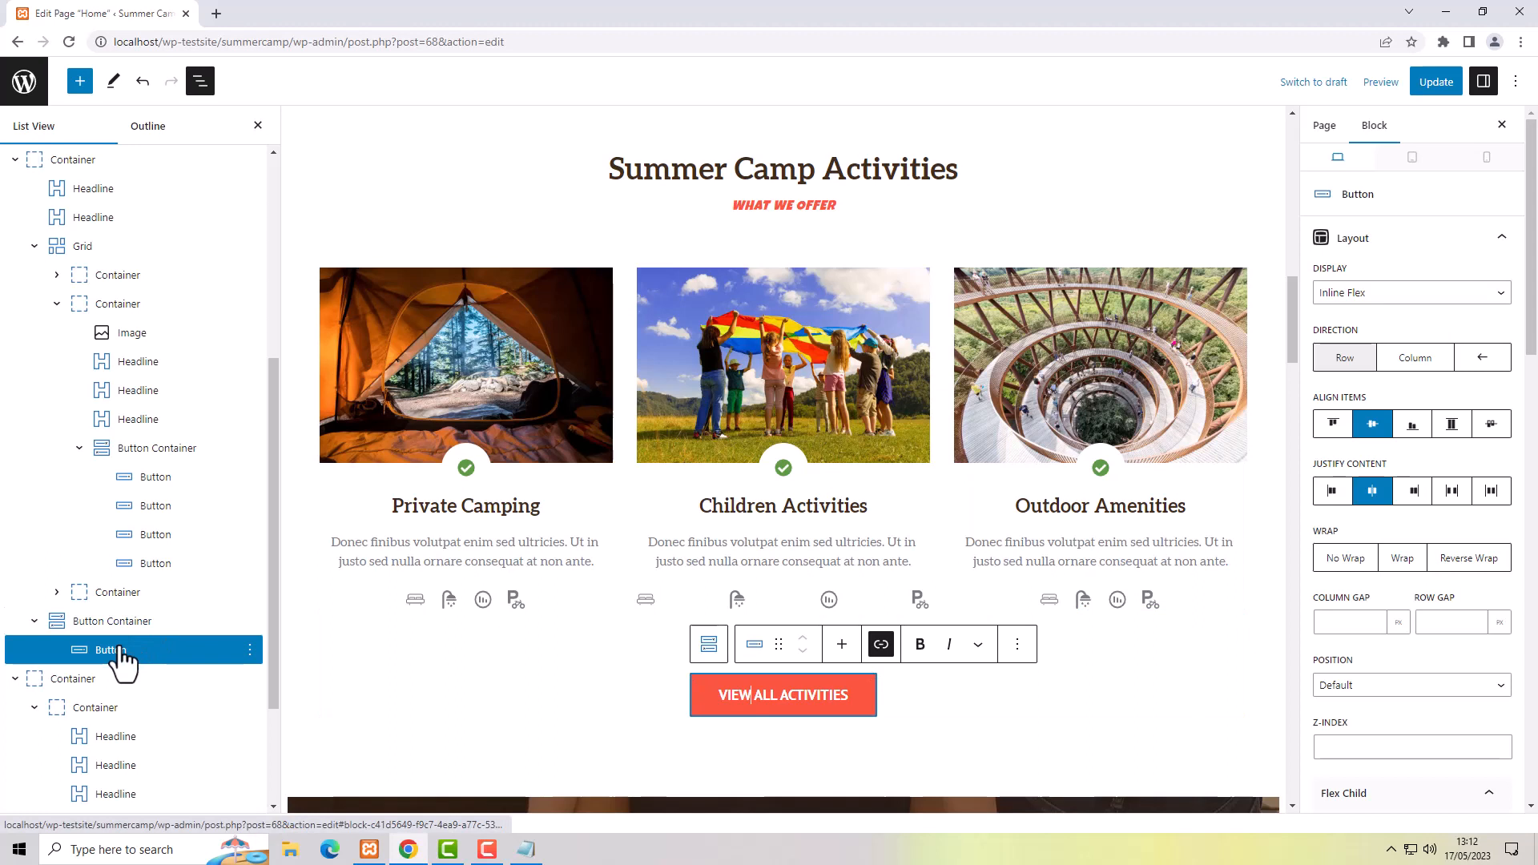
pyautogui.click(842, 645)
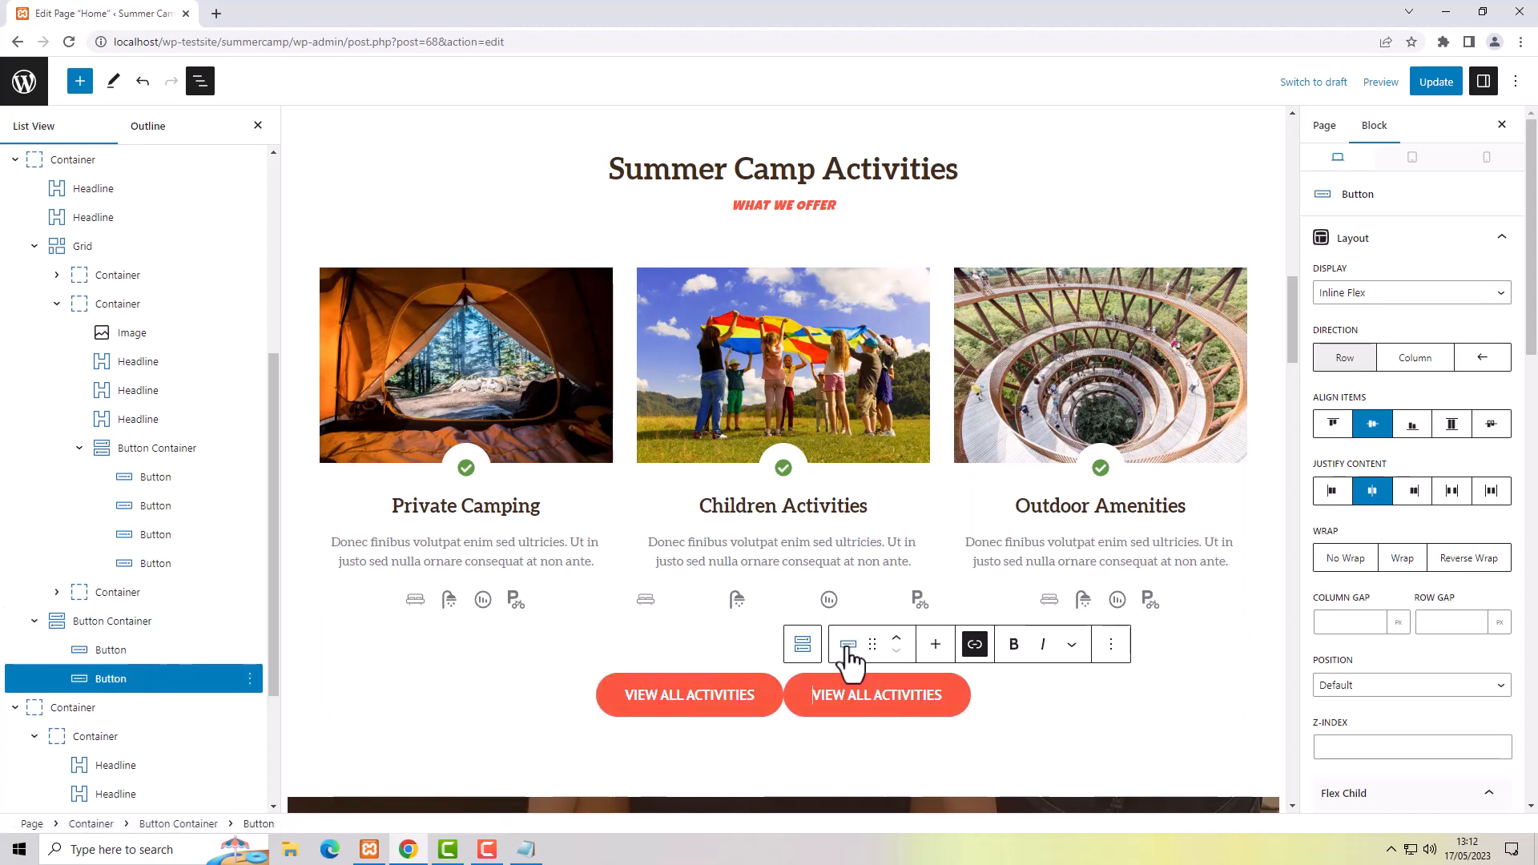
pyautogui.click(935, 645)
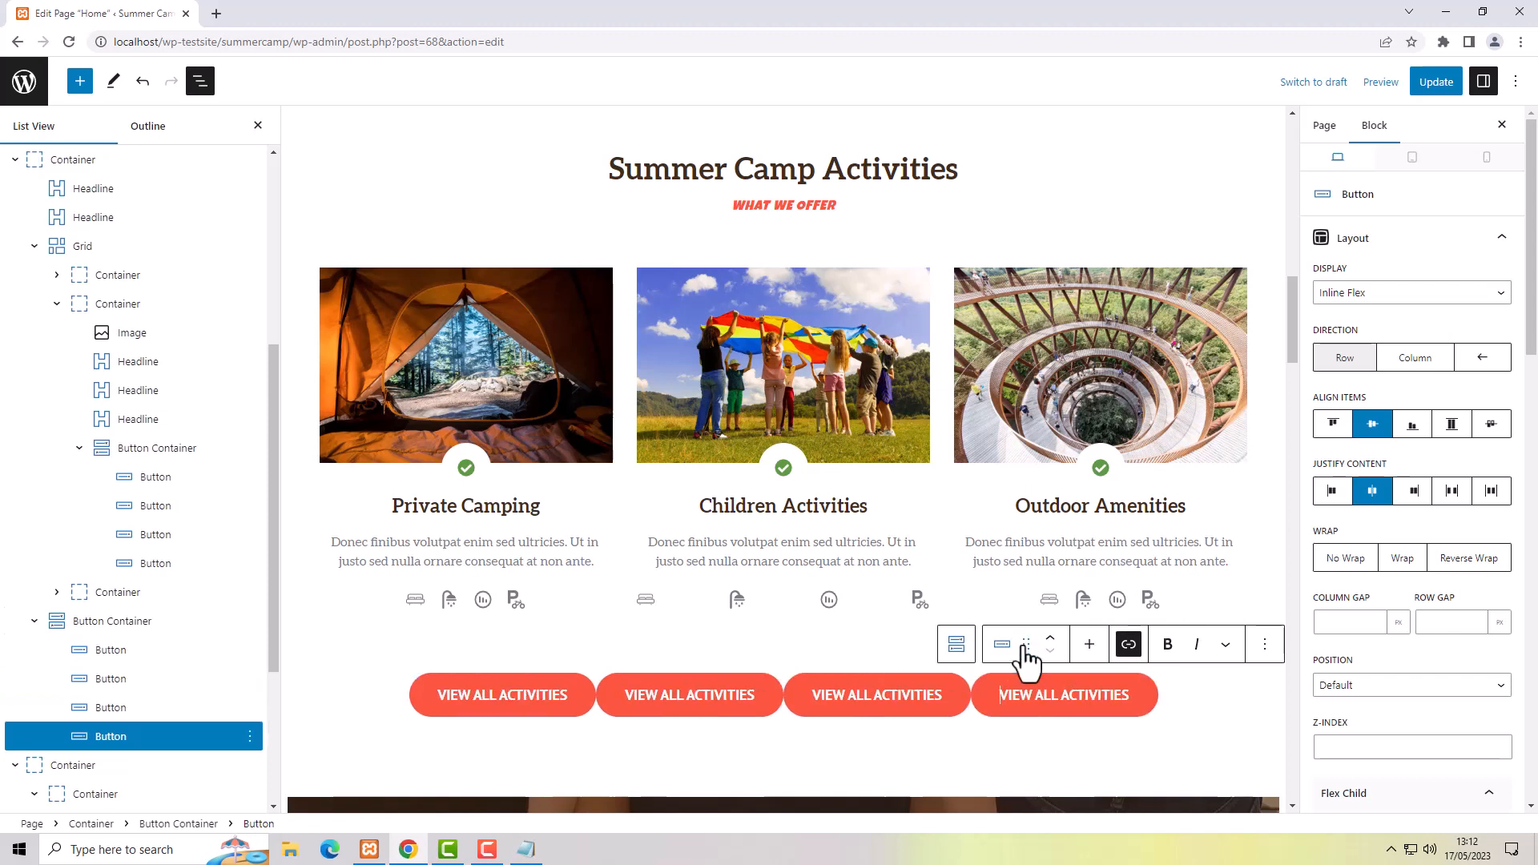
pyautogui.click(1090, 645)
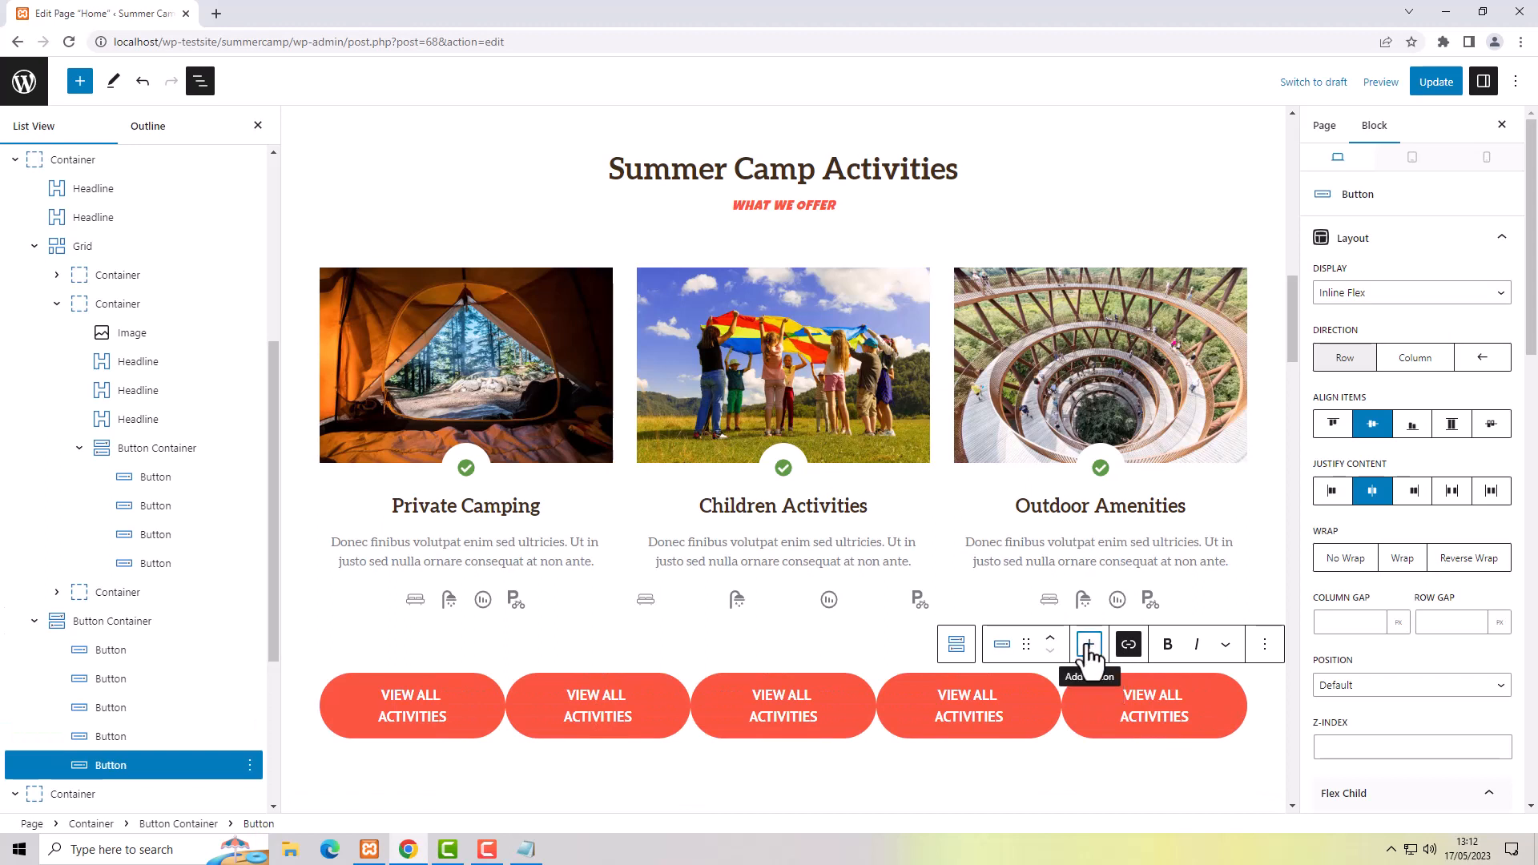
pyautogui.click(1089, 647)
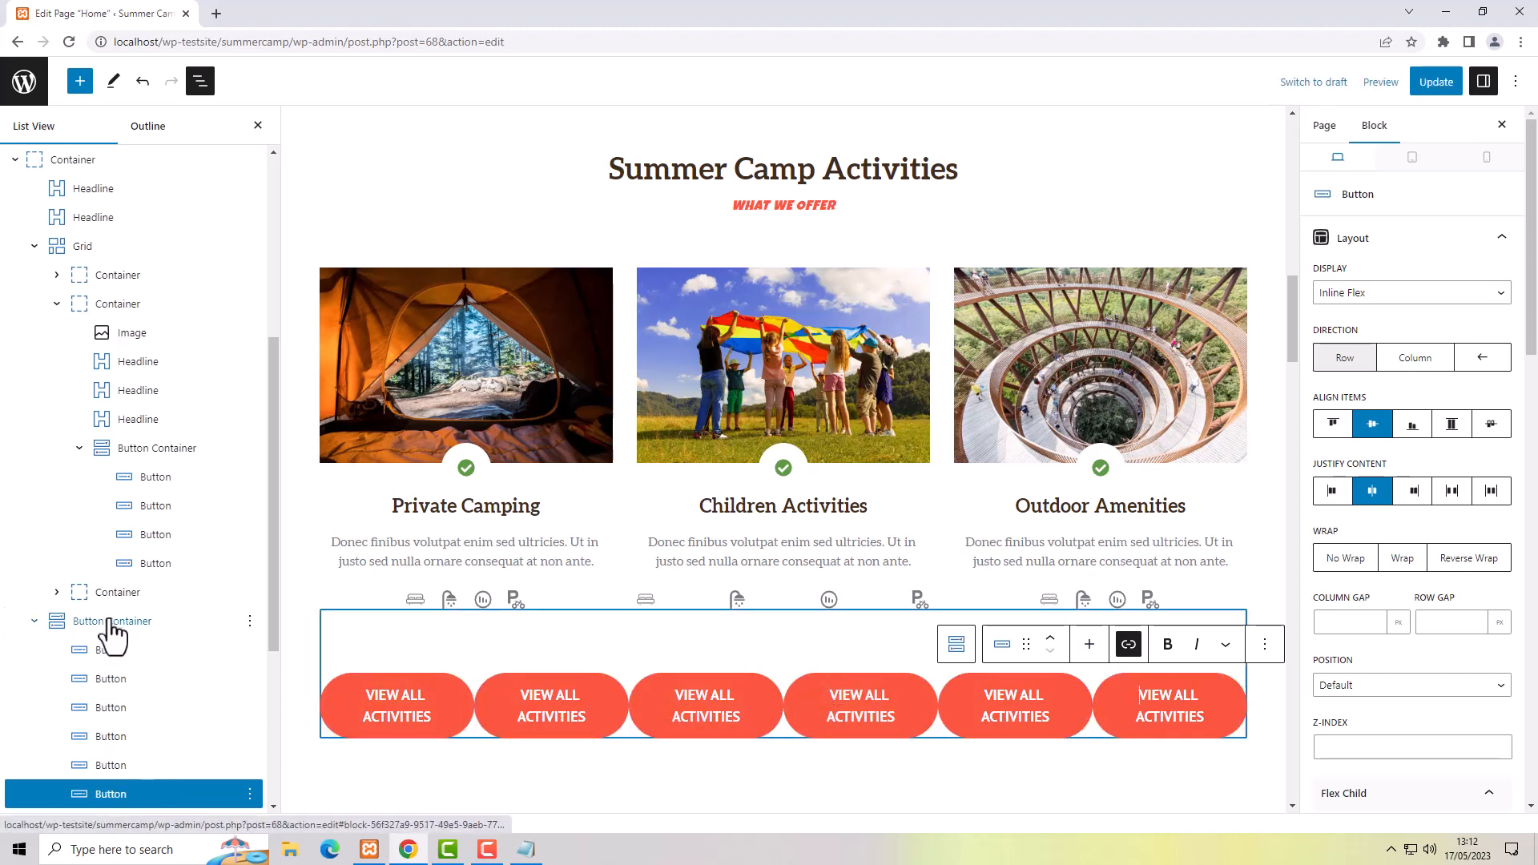
# - Set the View All Activities button container to Wrap and check how its buttons flow onto a second row
pyautogui.click(112, 631)
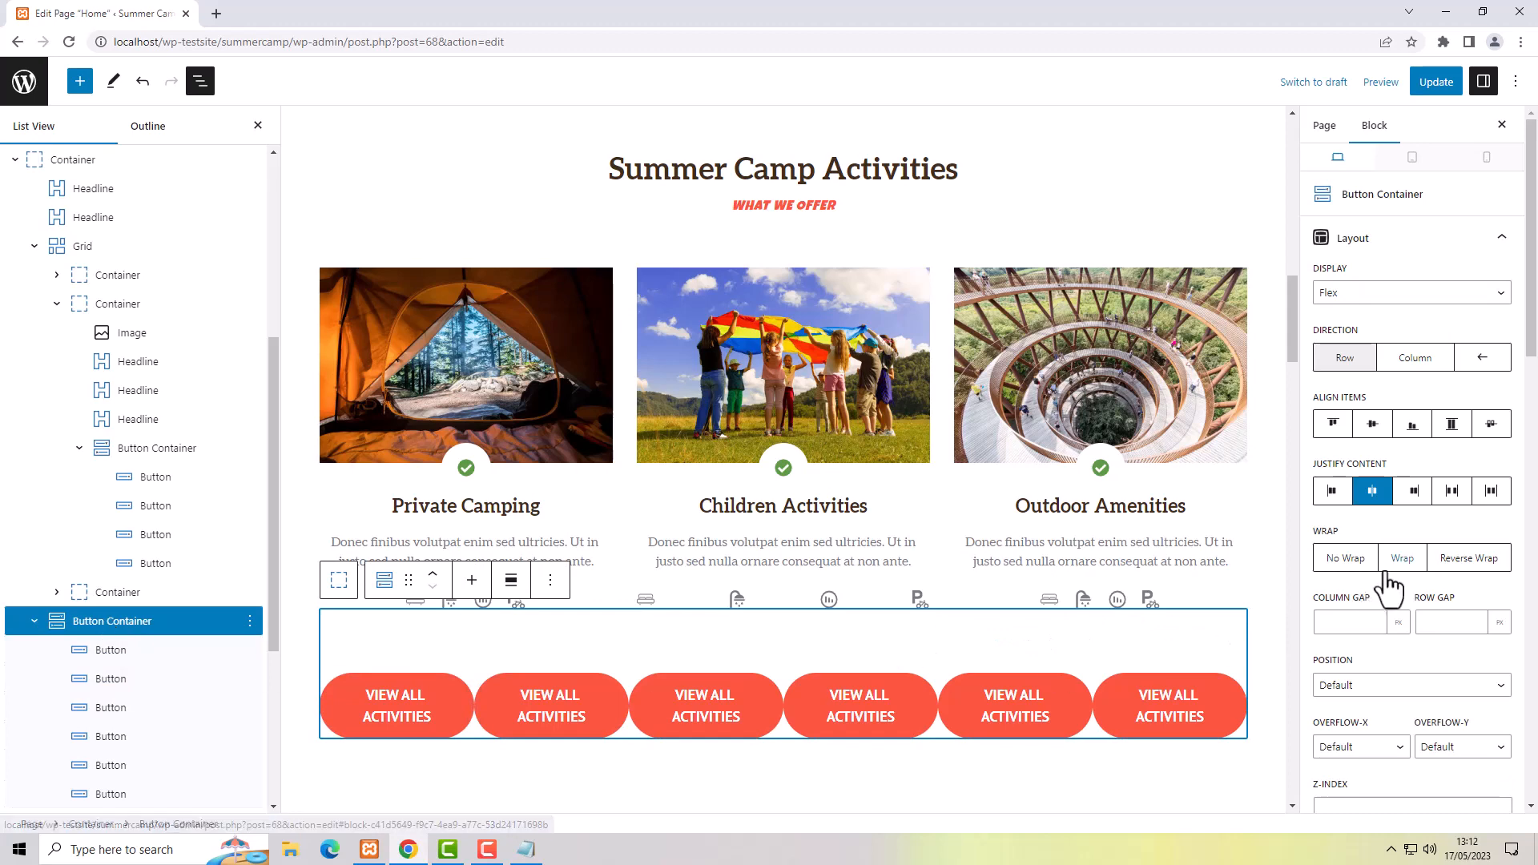
pyautogui.click(1409, 560)
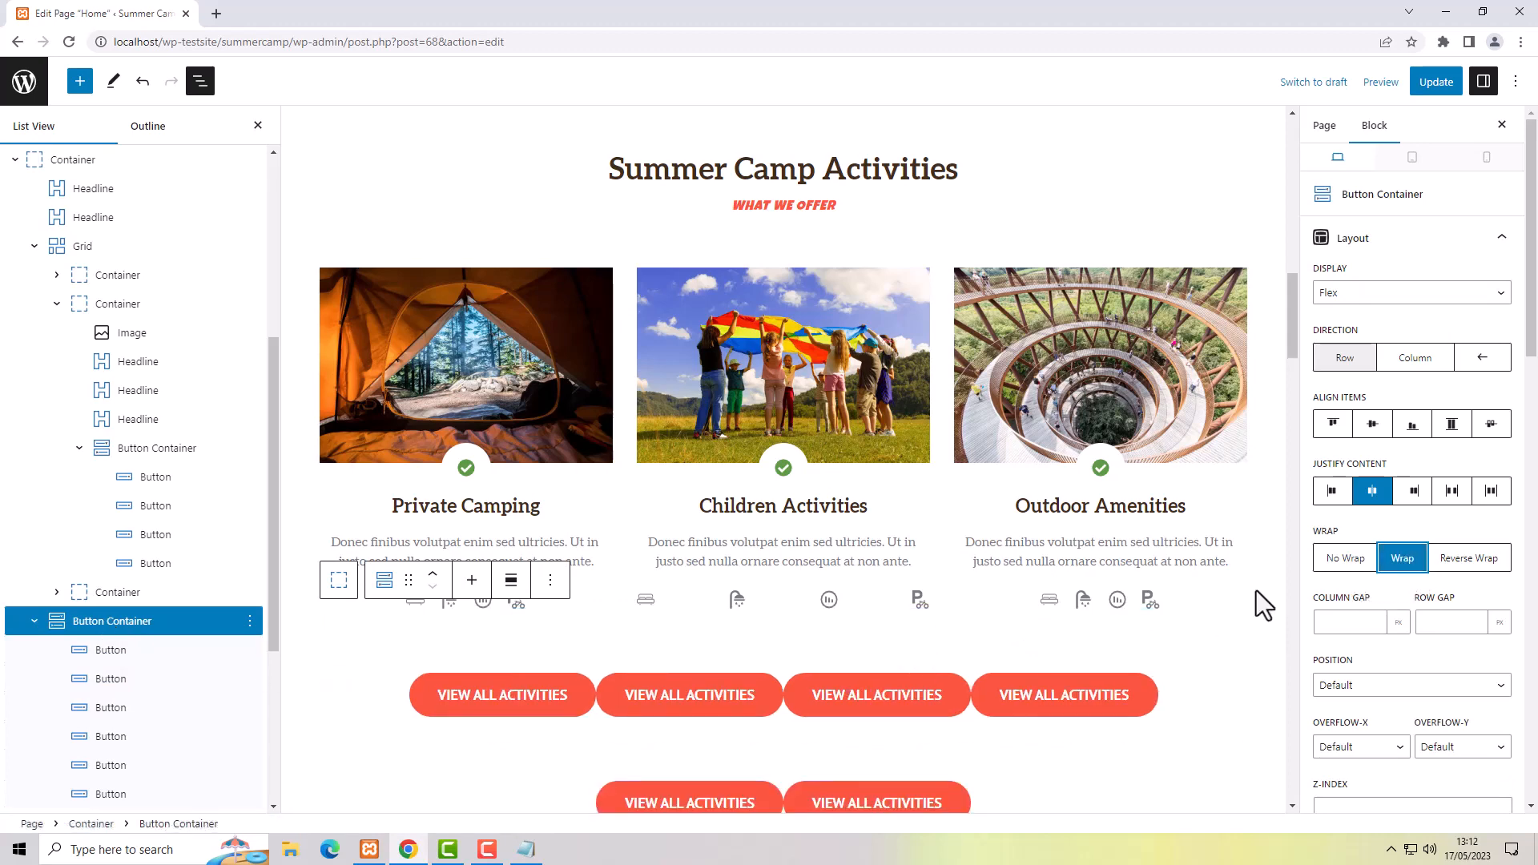
pyautogui.scroll(-1, 1231, 638)
pyautogui.scroll(-3, 1231, 639)
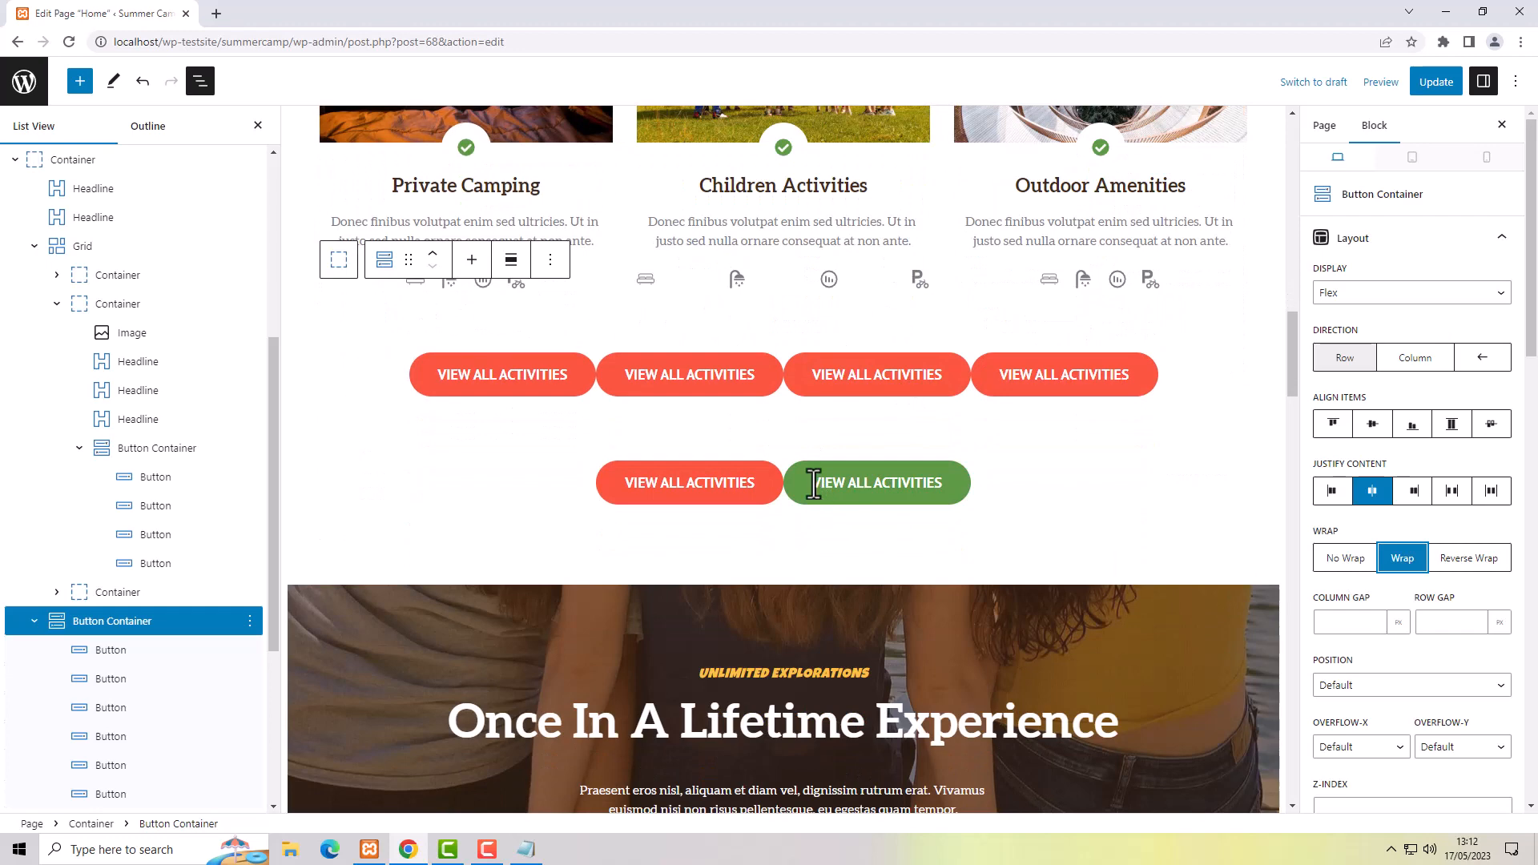
# - Give the View All Activities button container a column gap of 10 px, and increase the gap to 20 px
pyautogui.click(1348, 622)
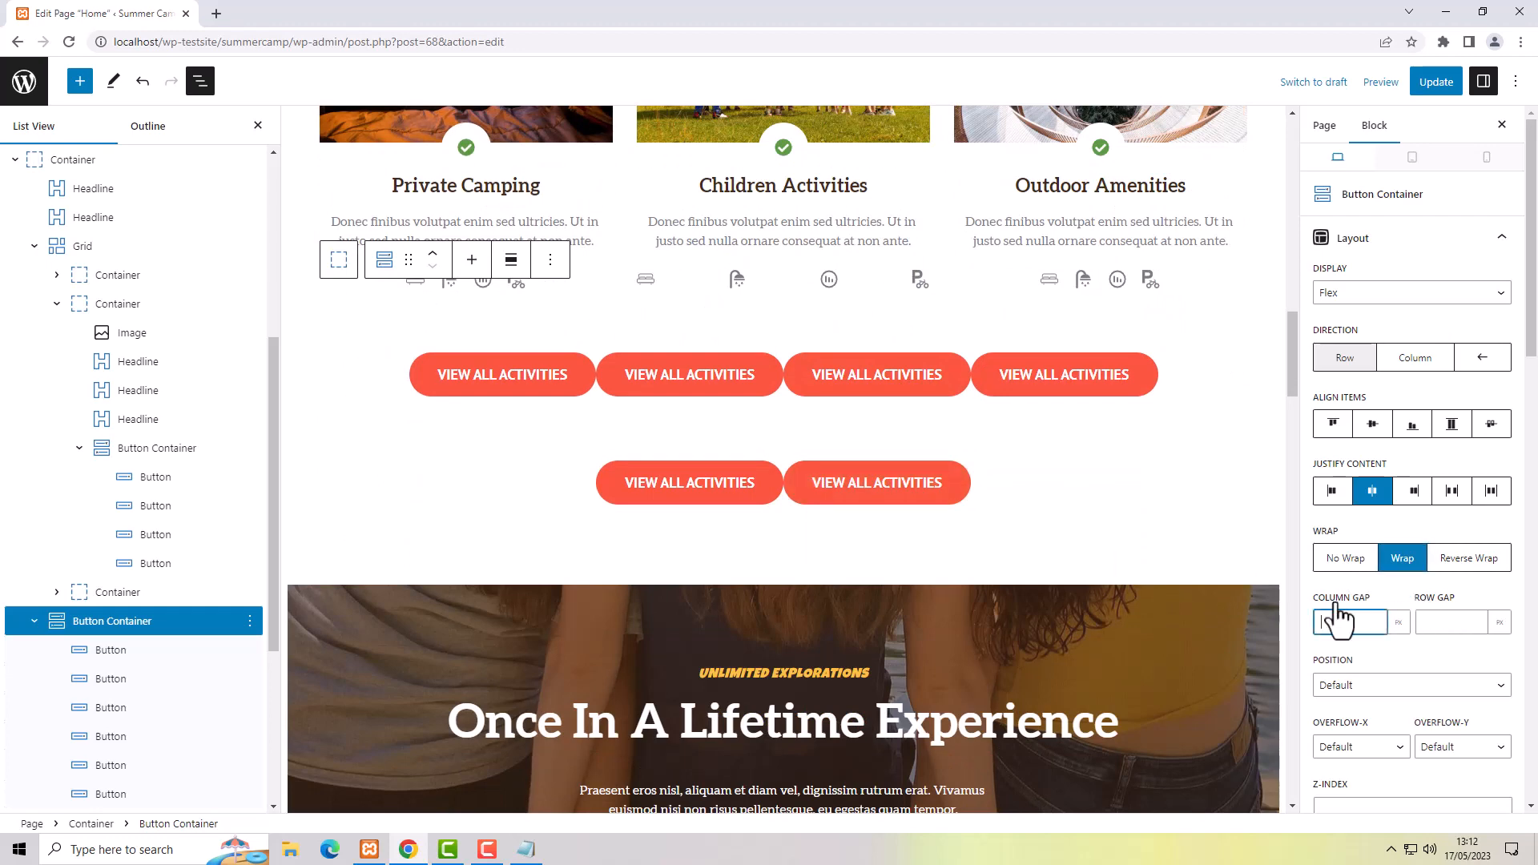
pyautogui.write('10')
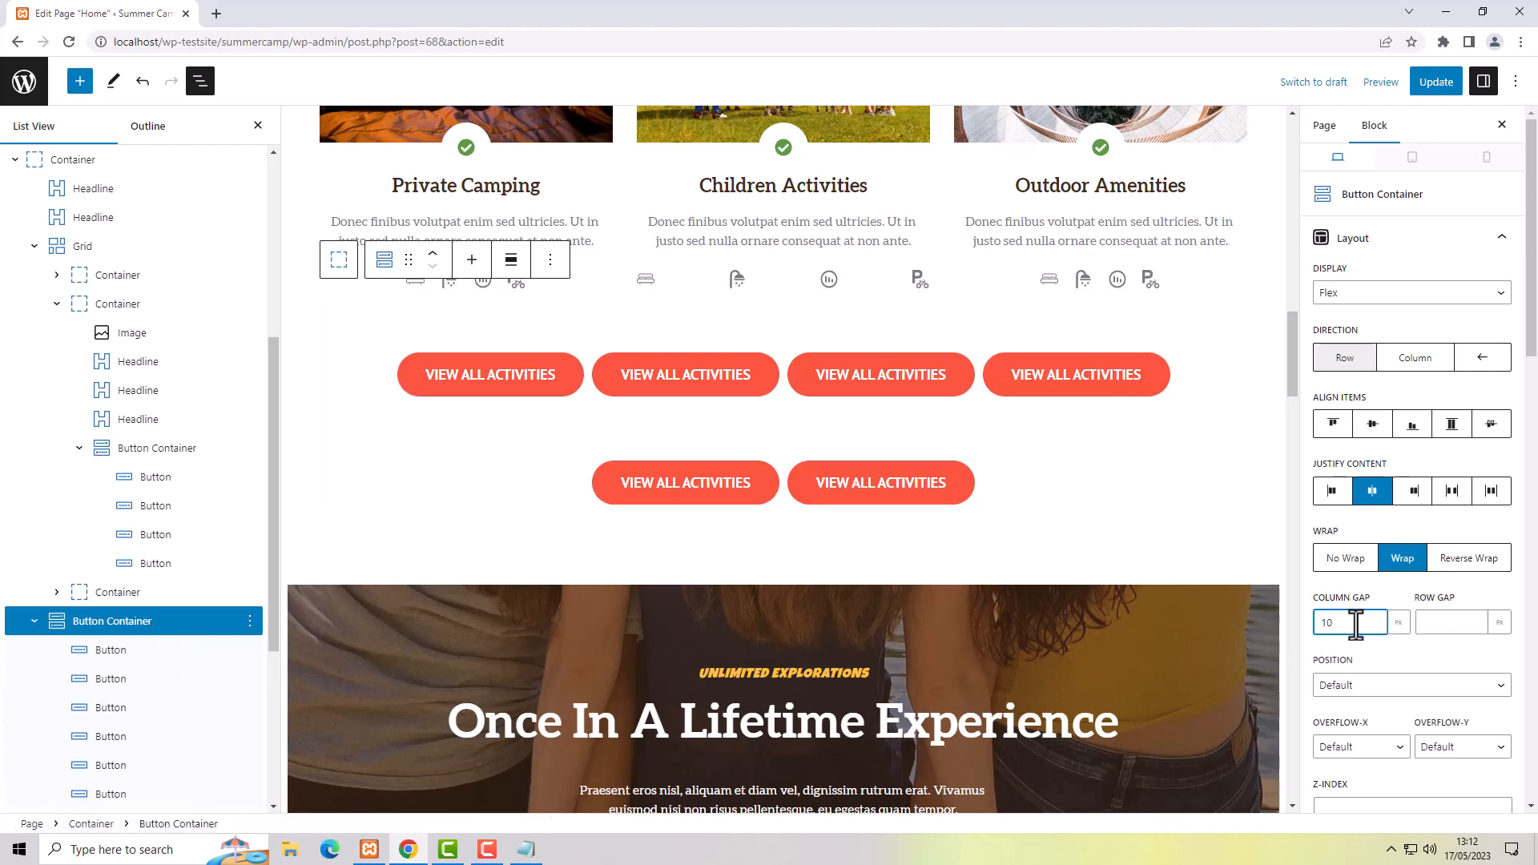
pyautogui.moveTo(1355, 625); pyautogui.dragTo(1299, 605)
pyautogui.write('20')
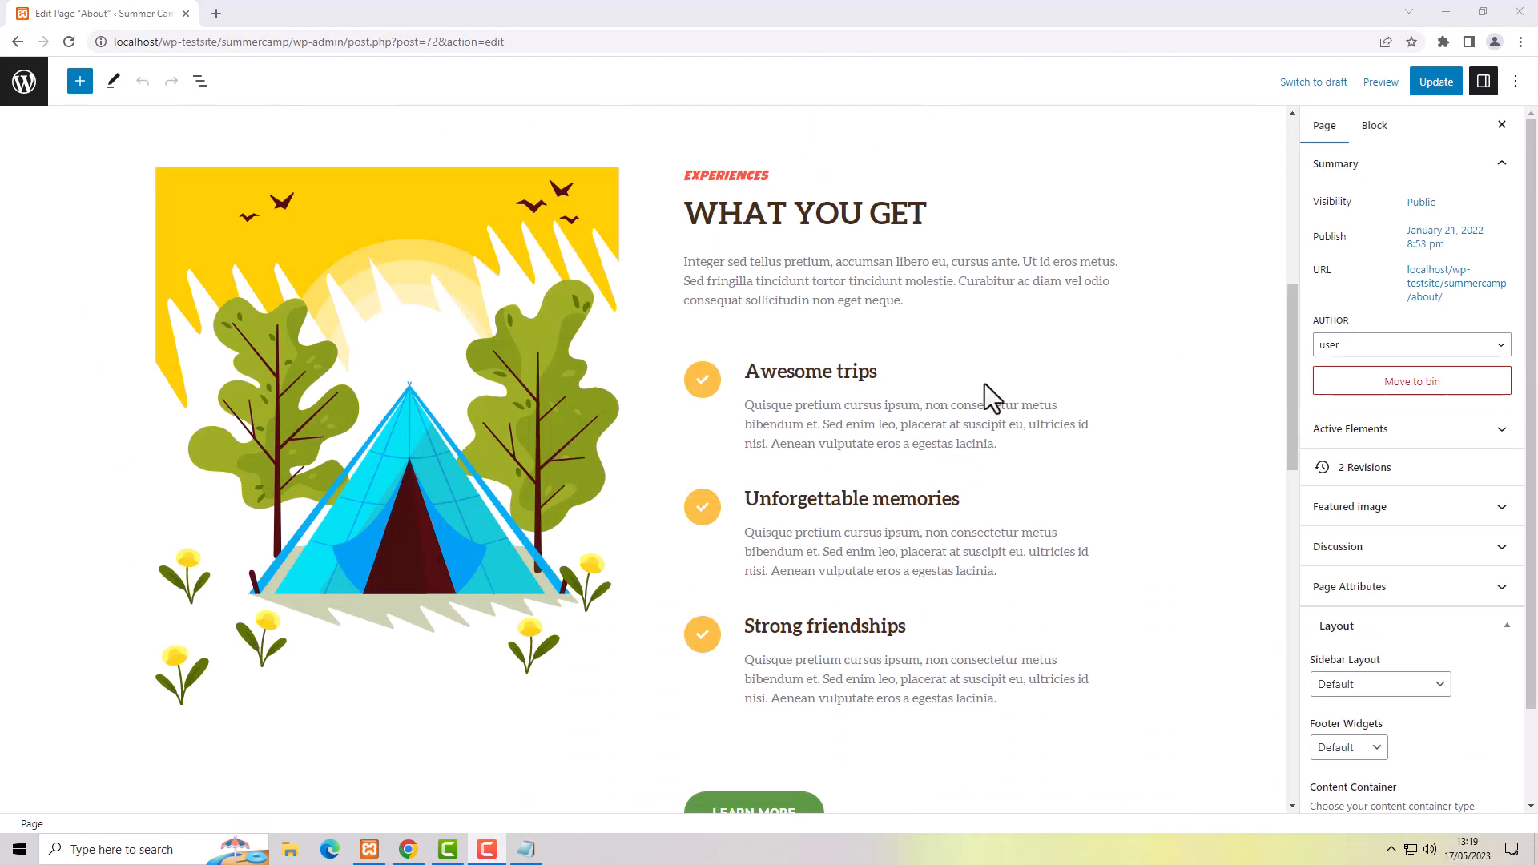
# - Reverse the row direction of the container holding the tent illustration and the What You Get text, and switch it back to Row
pyautogui.click(784, 210)
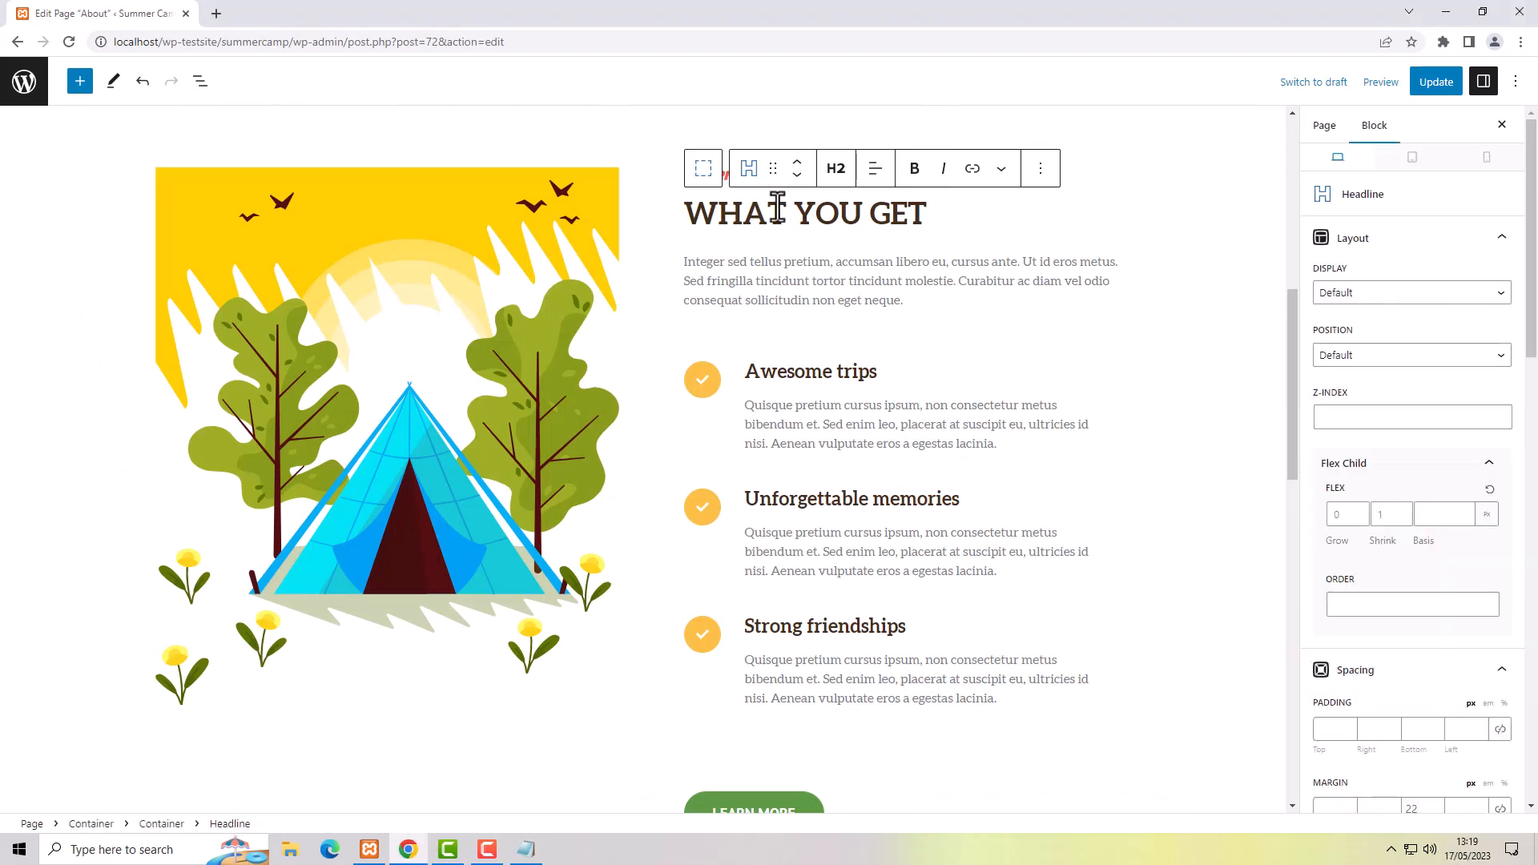
pyautogui.click(200, 83)
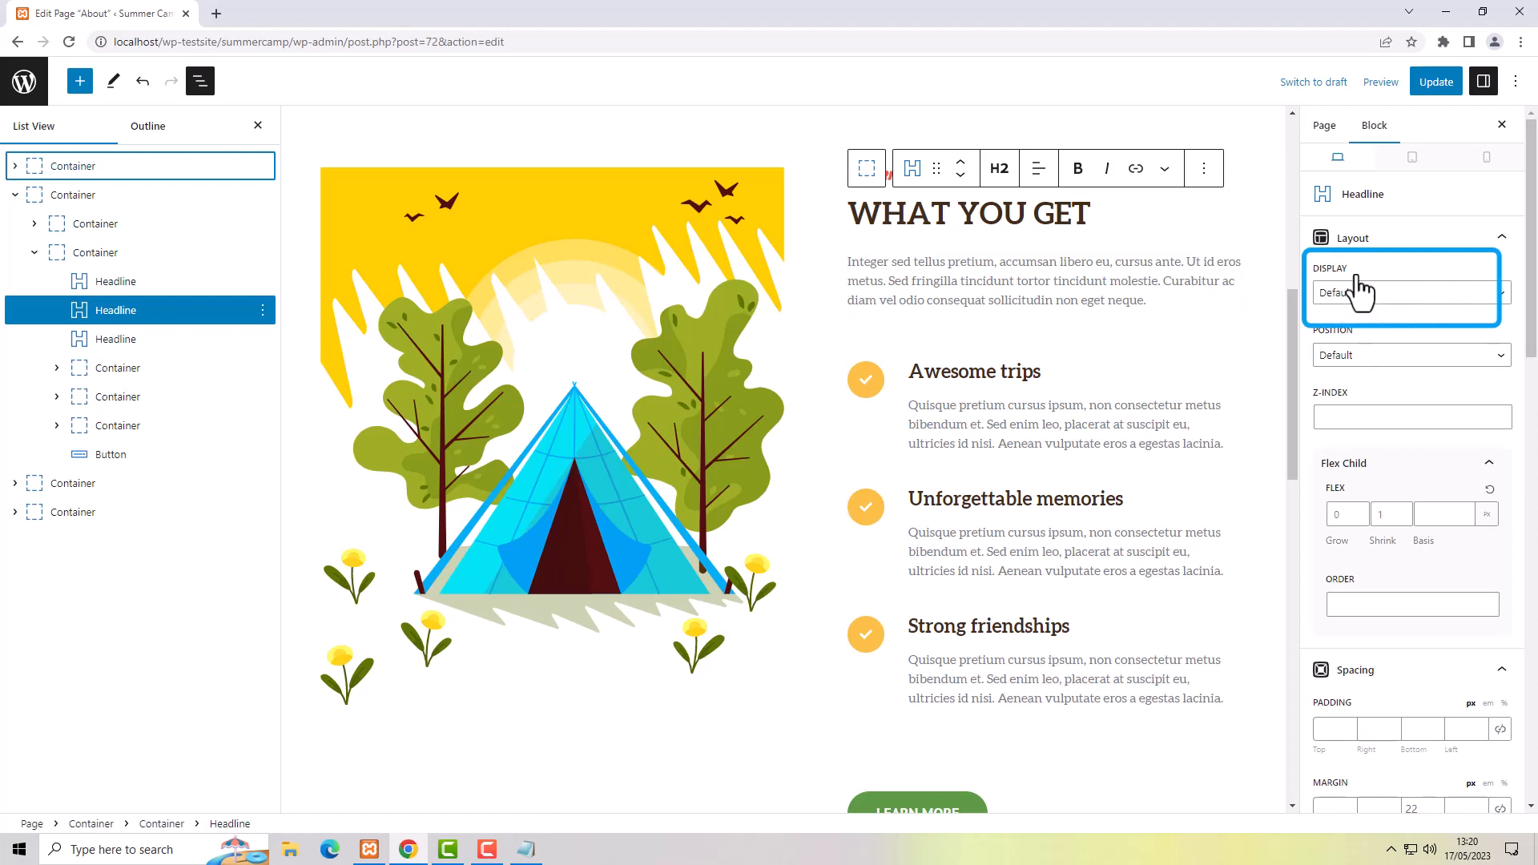
pyautogui.click(97, 253)
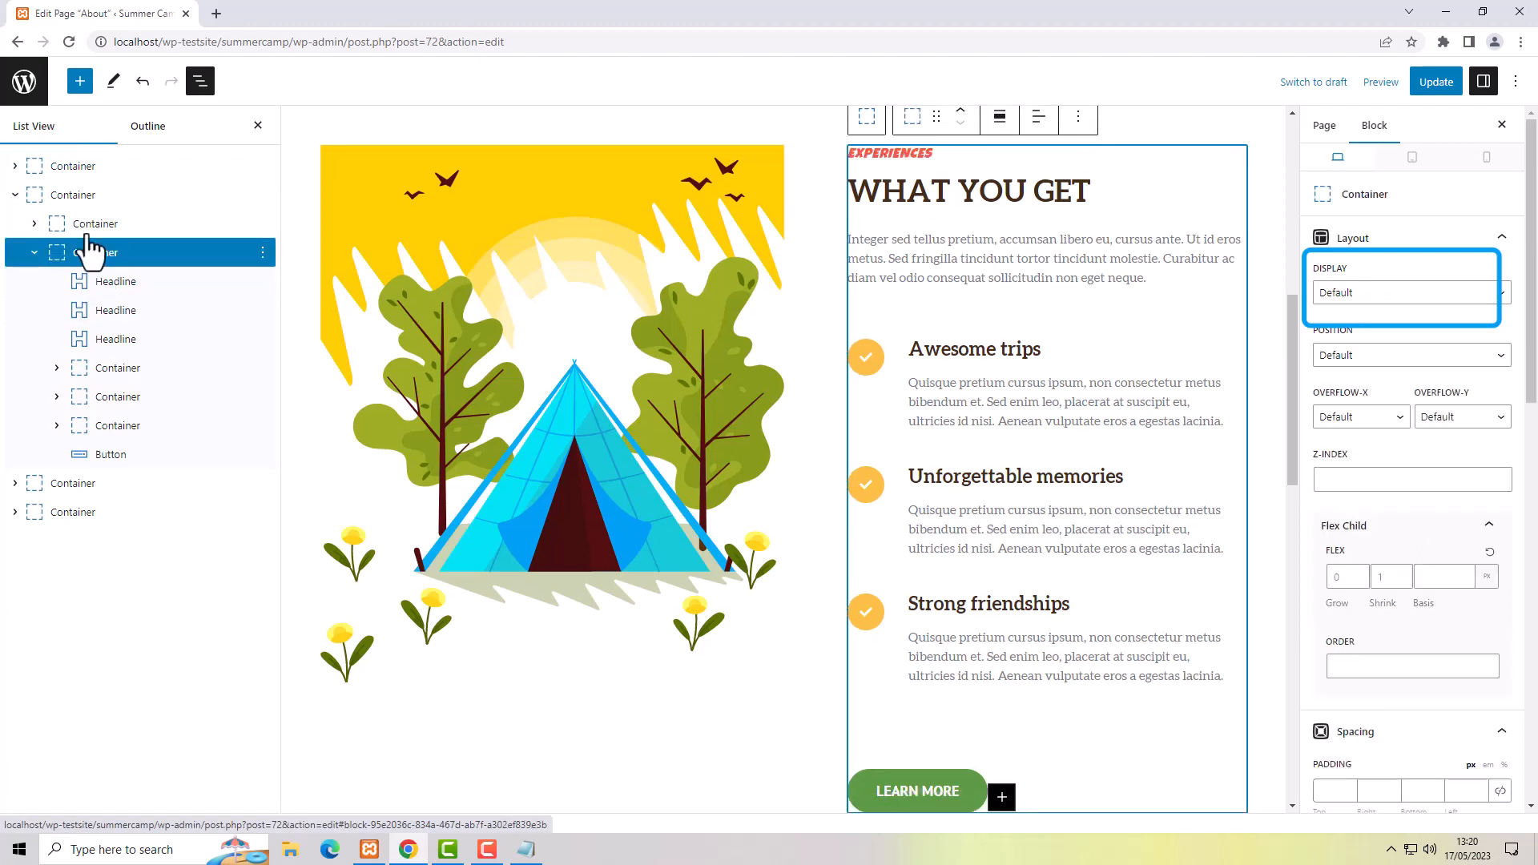
pyautogui.click(85, 224)
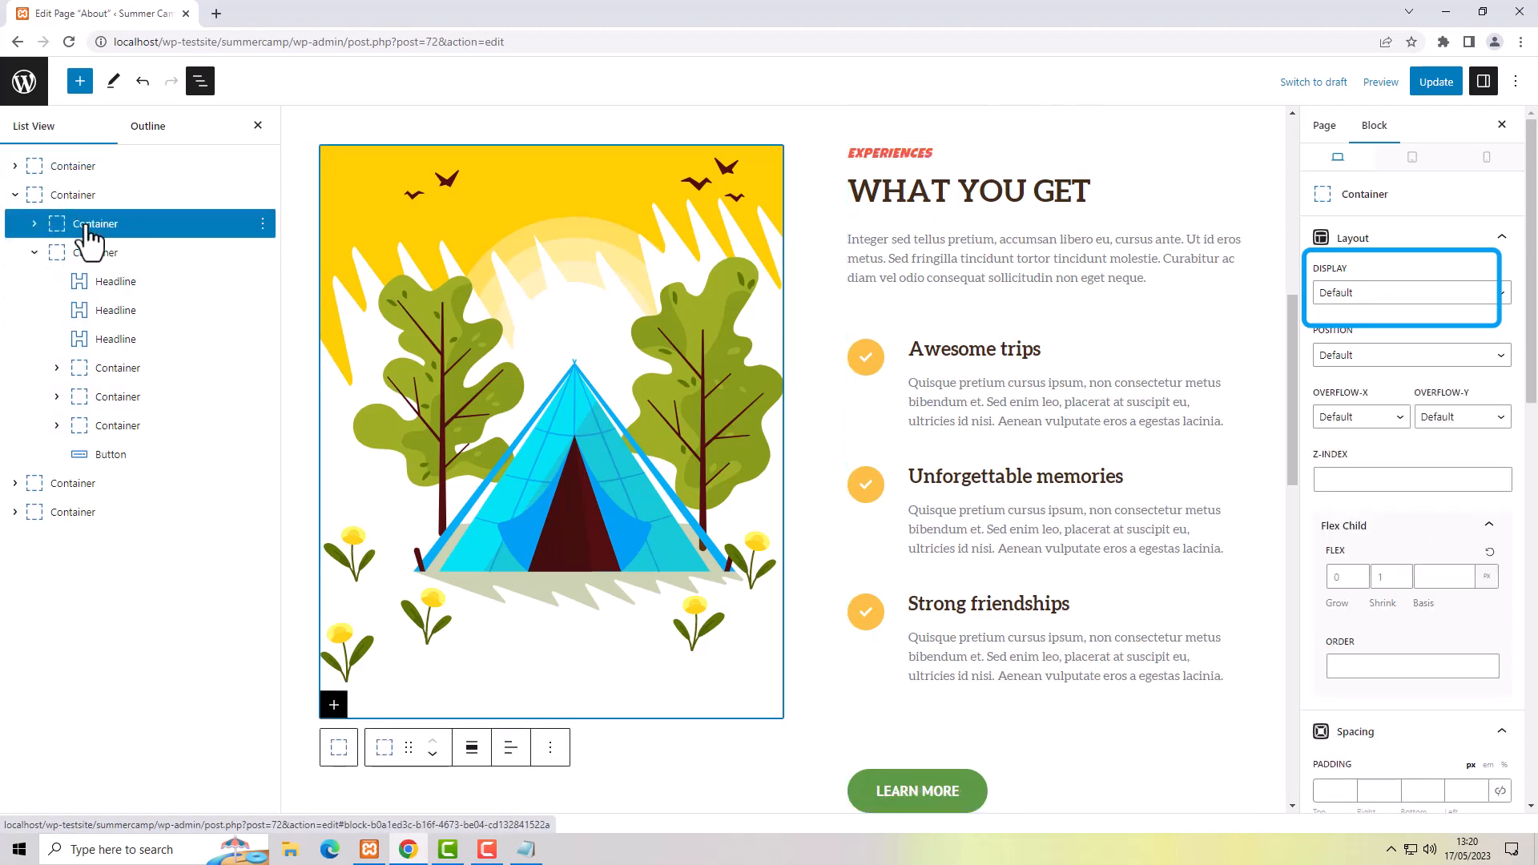
pyautogui.click(75, 196)
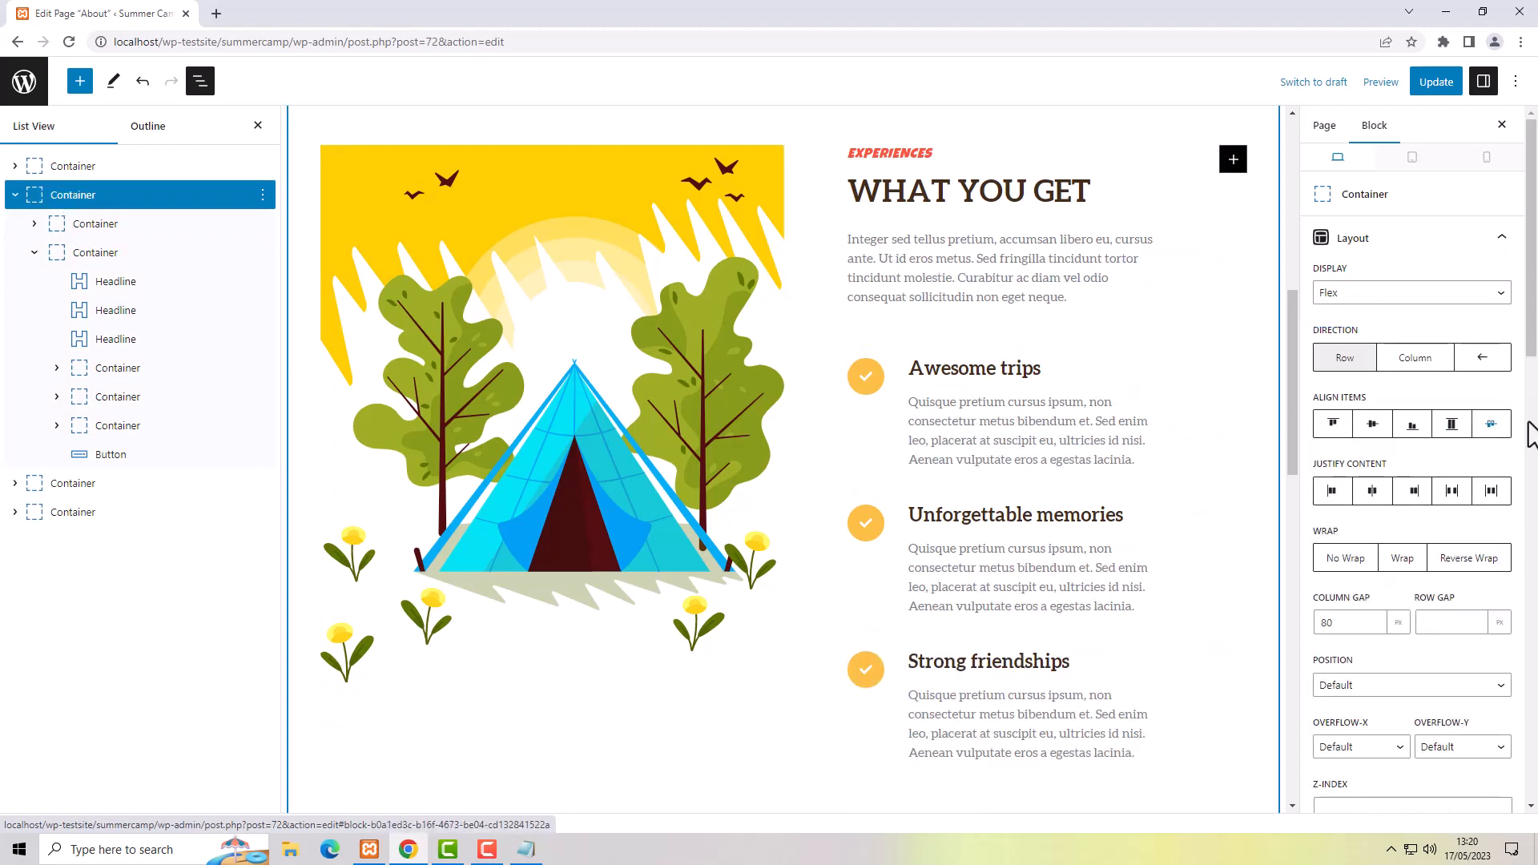
pyautogui.click(1480, 362)
pyautogui.click(1482, 362)
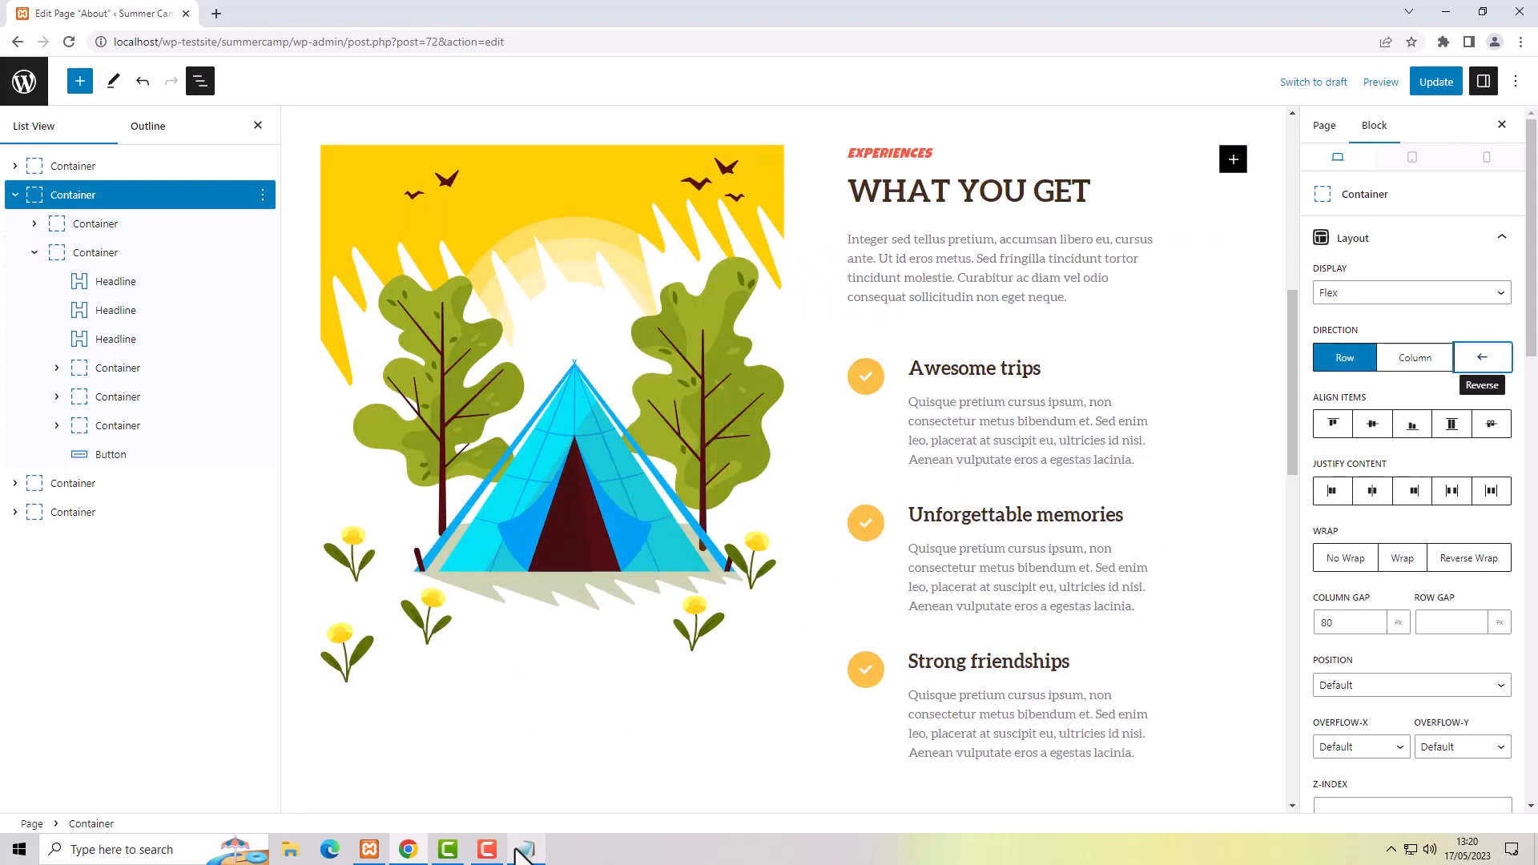
# - Select the Awesome trips, Unforgettable memories and Strong friendships containers together and reverse their row direction
pyautogui.click(860, 383)
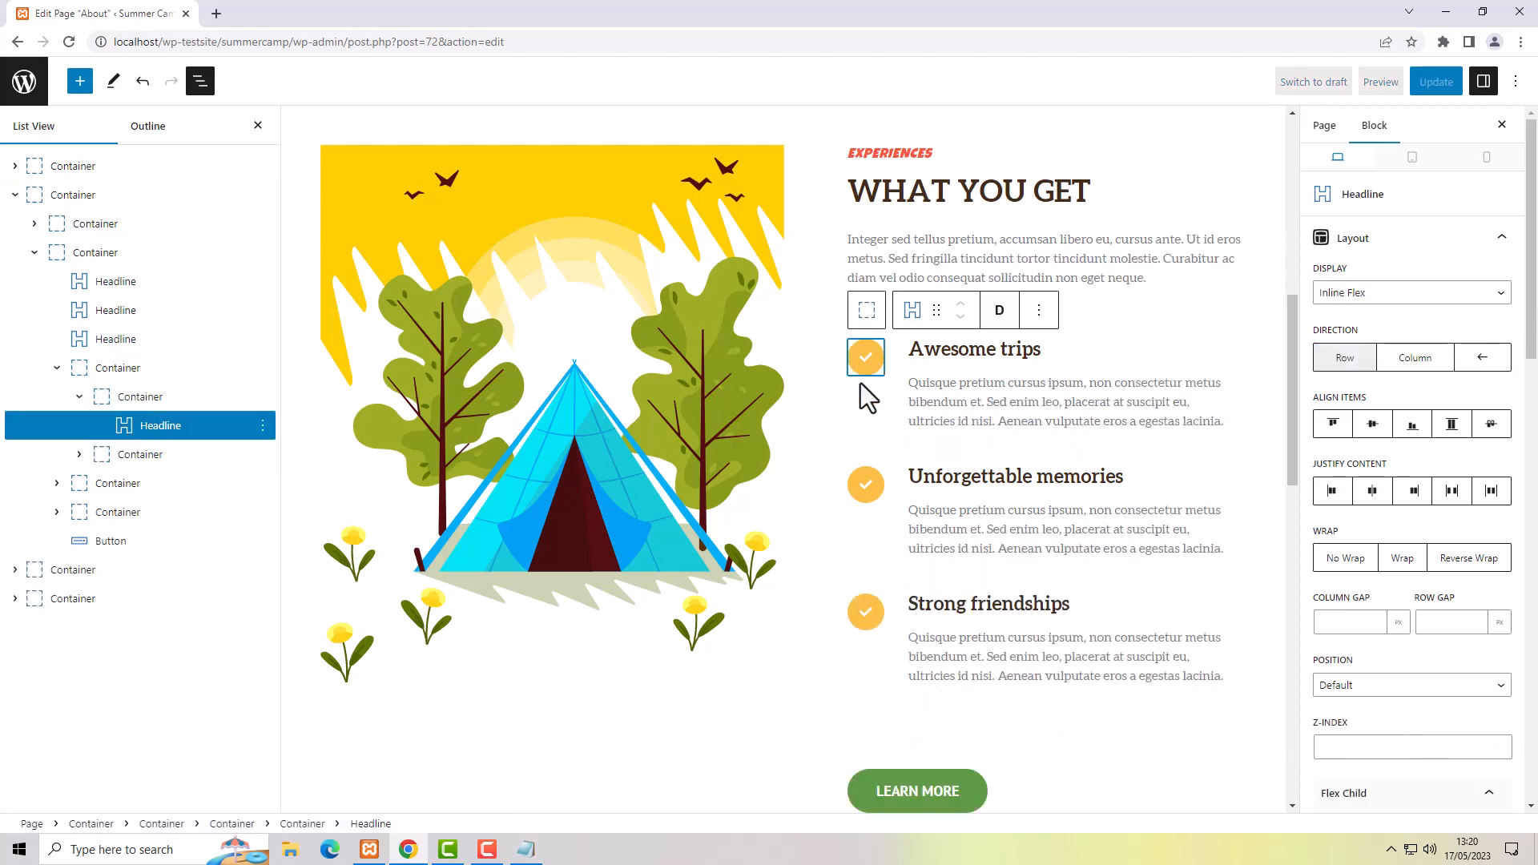
pyautogui.click(57, 367)
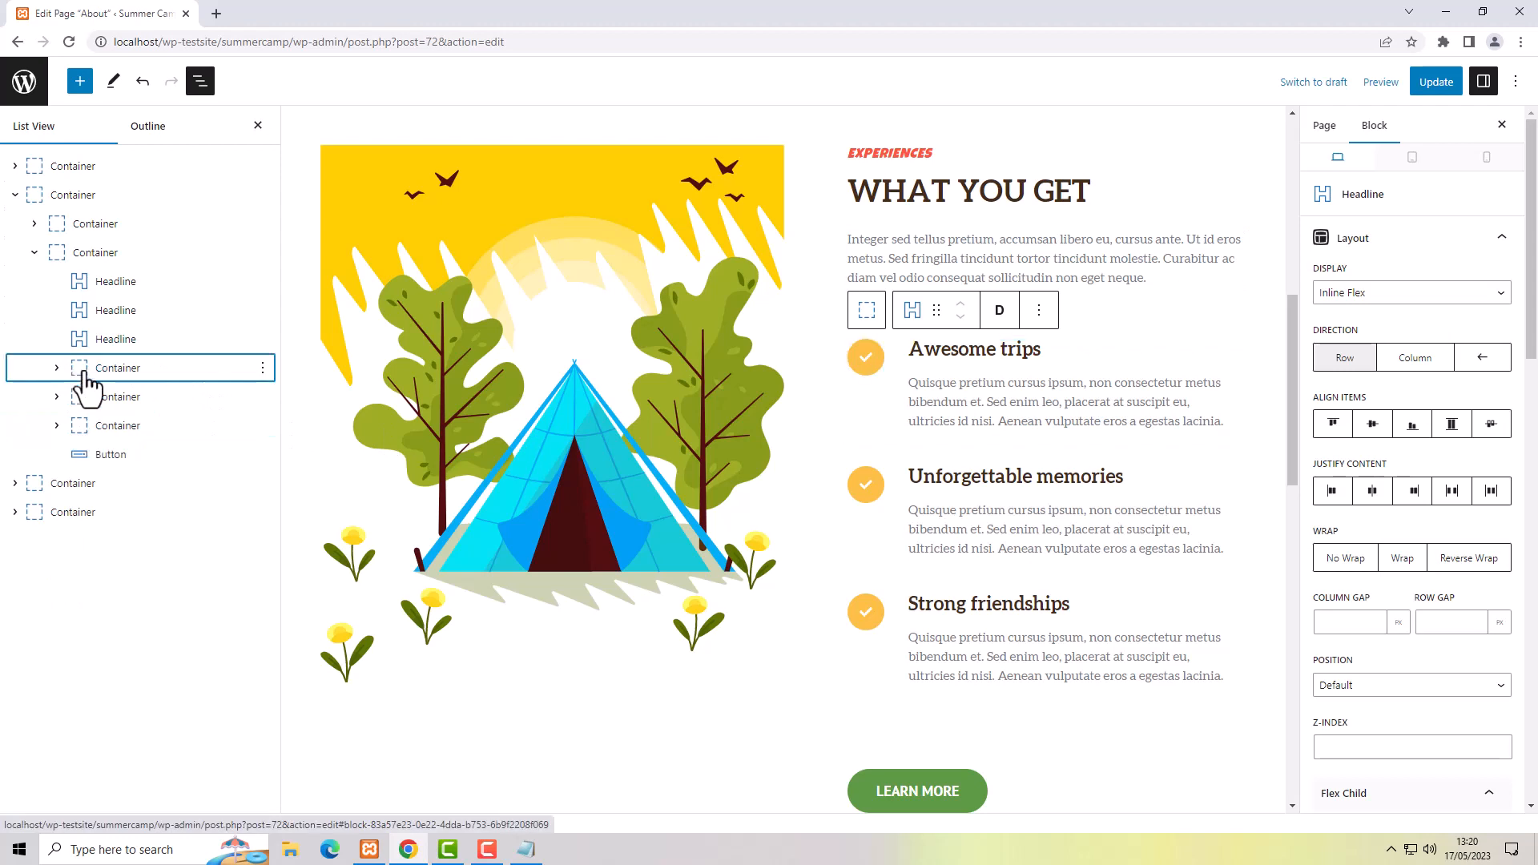
pyautogui.click(83, 370)
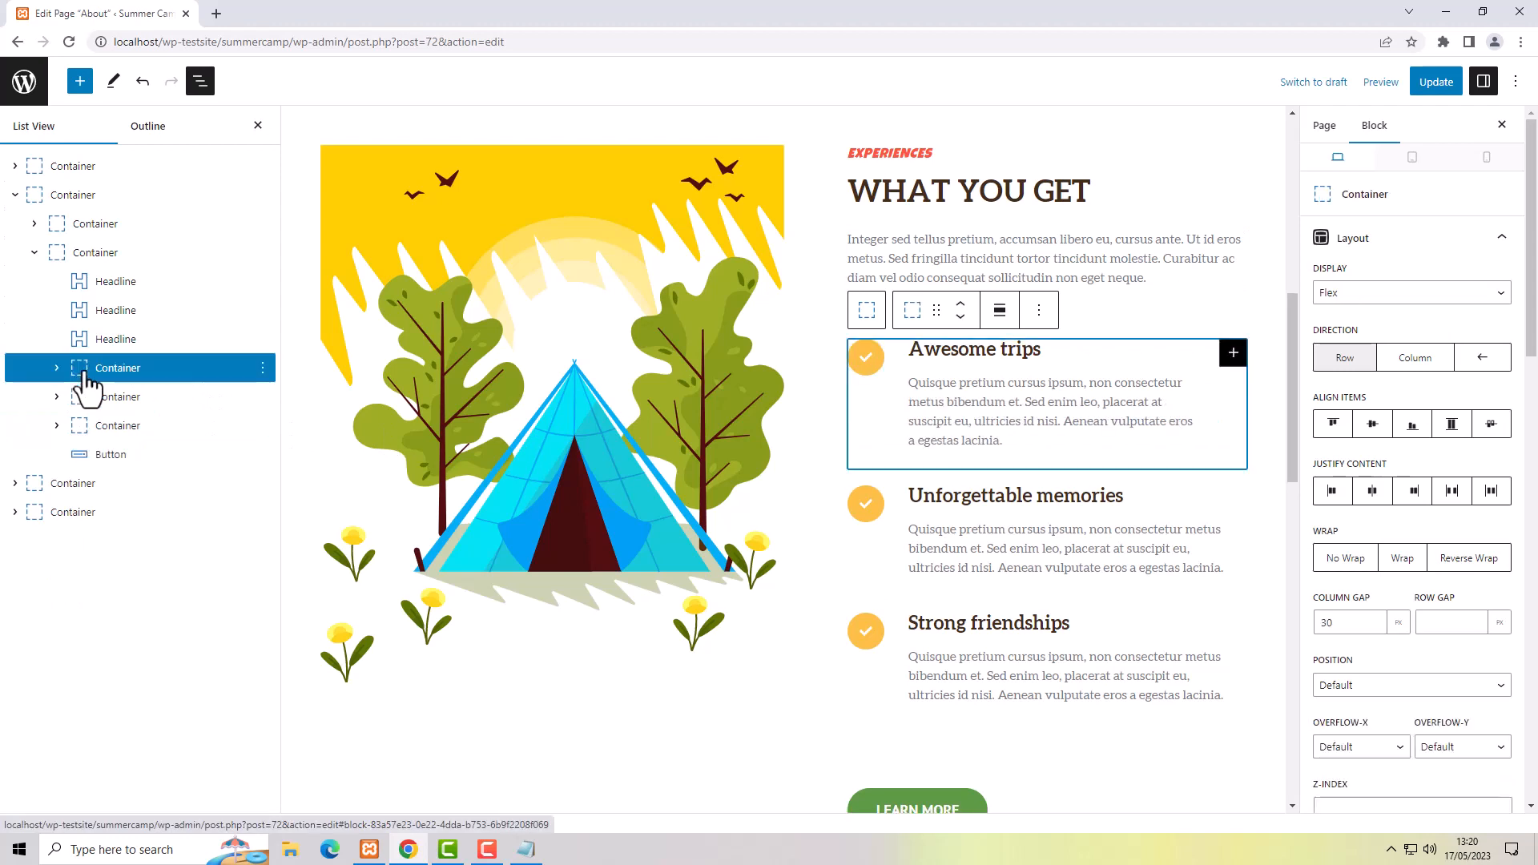
pyautogui.keyDown('shift'); pyautogui.click(102, 428); pyautogui.keyUp('shift')
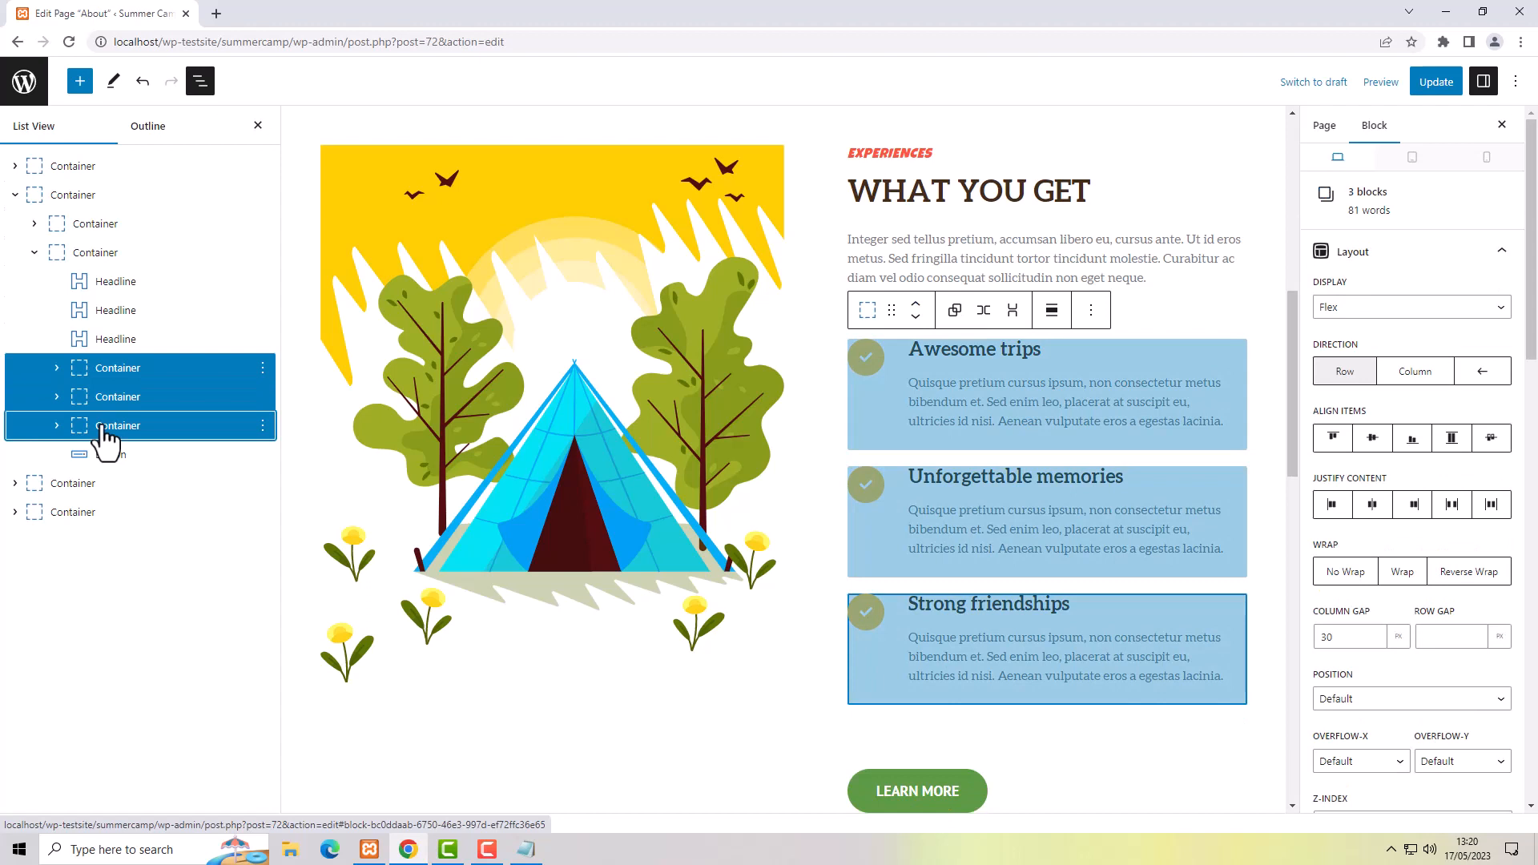
pyautogui.click(1483, 373)
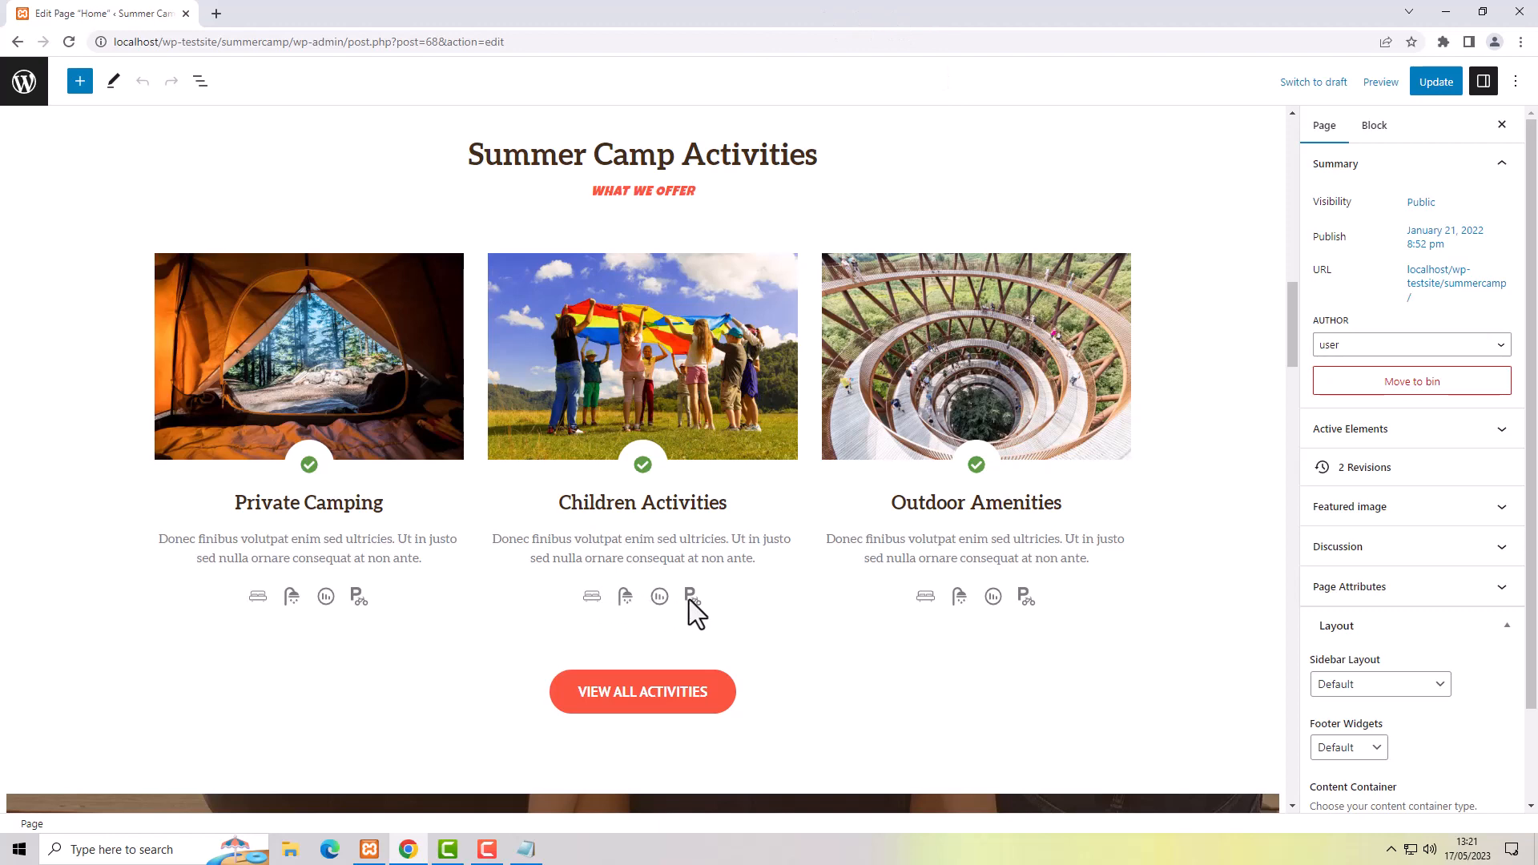
# - On the Home page, try end, space-between and space-around justification on the Children Activities icon button container, and return it to center
pyautogui.click(198, 81)
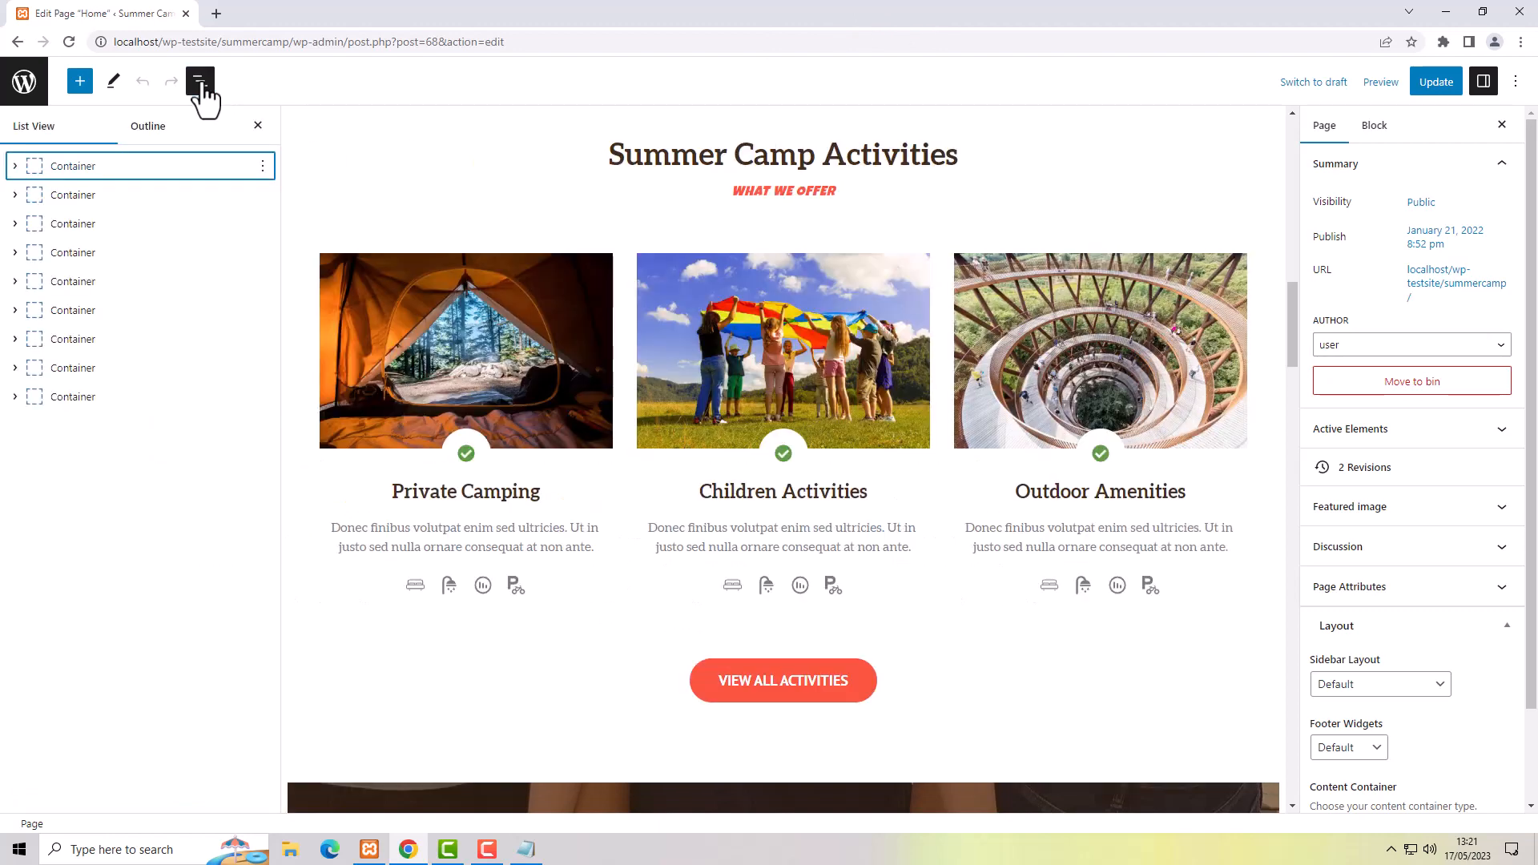
pyautogui.click(767, 584)
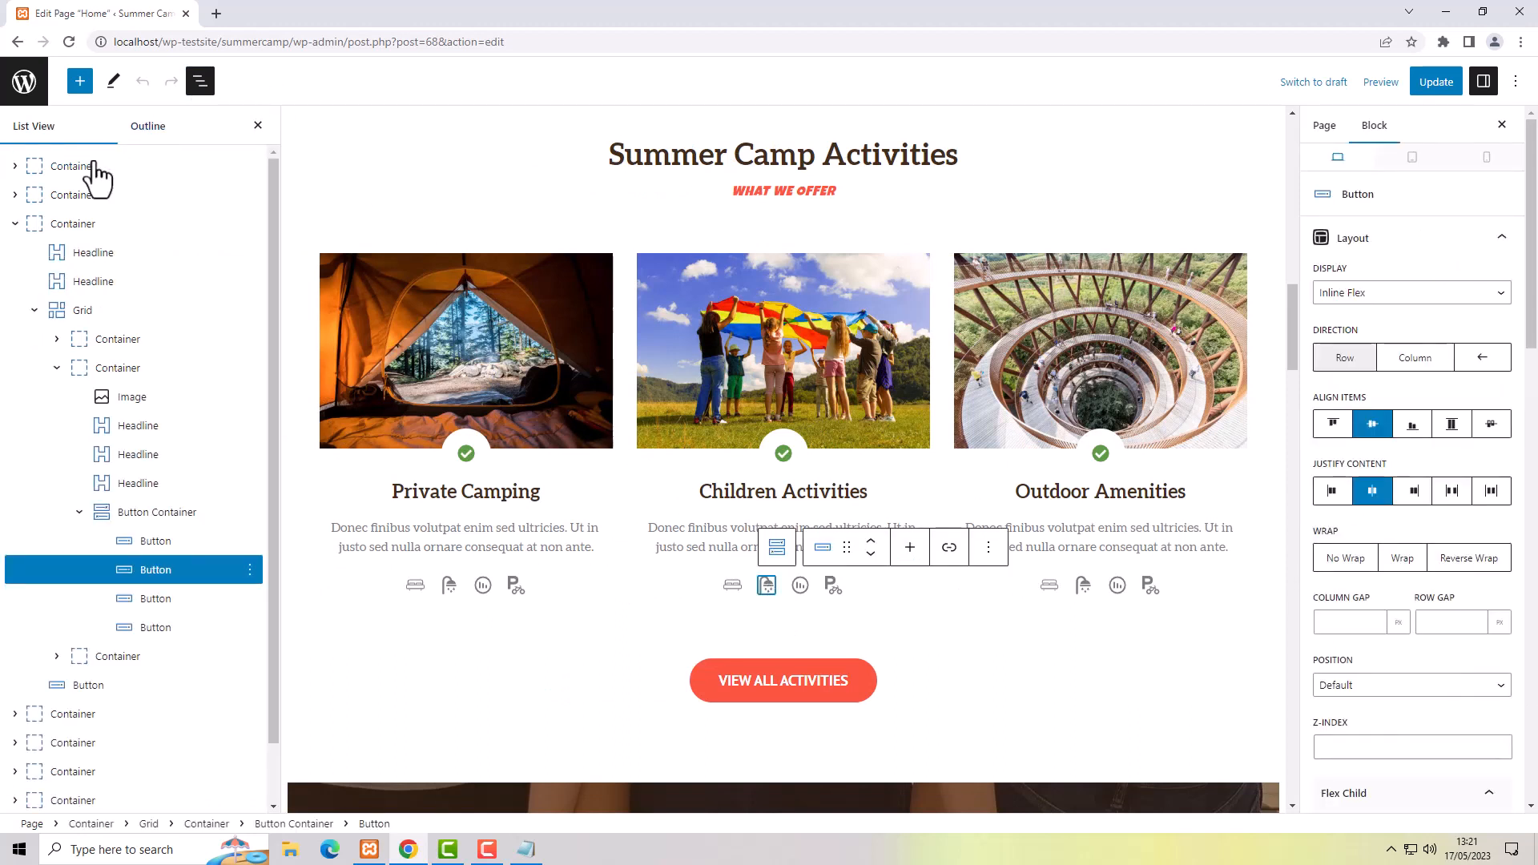
pyautogui.click(122, 524)
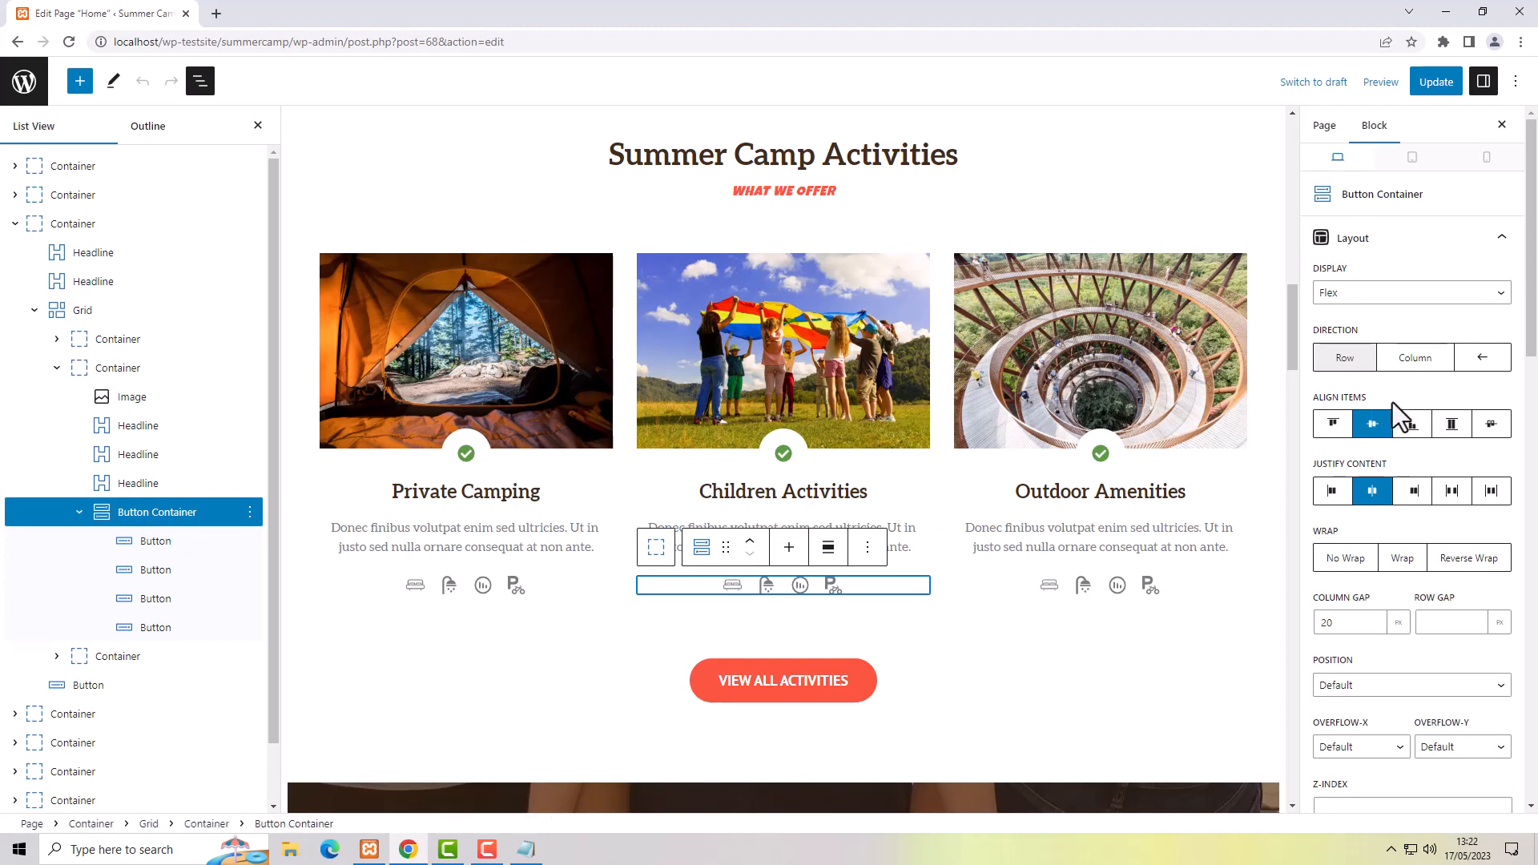
pyautogui.click(1414, 491)
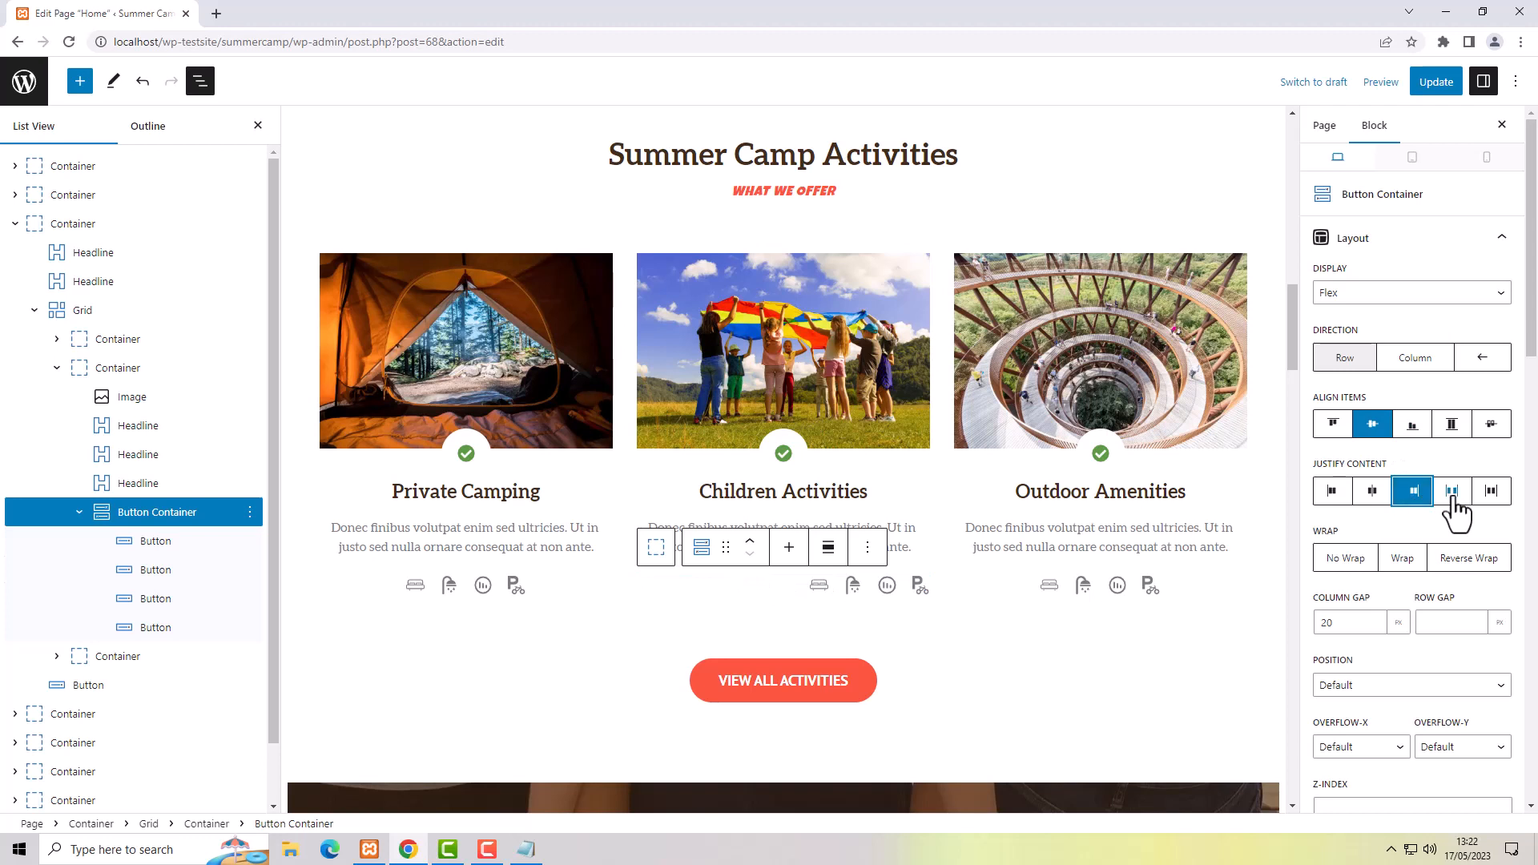
pyautogui.click(1452, 493)
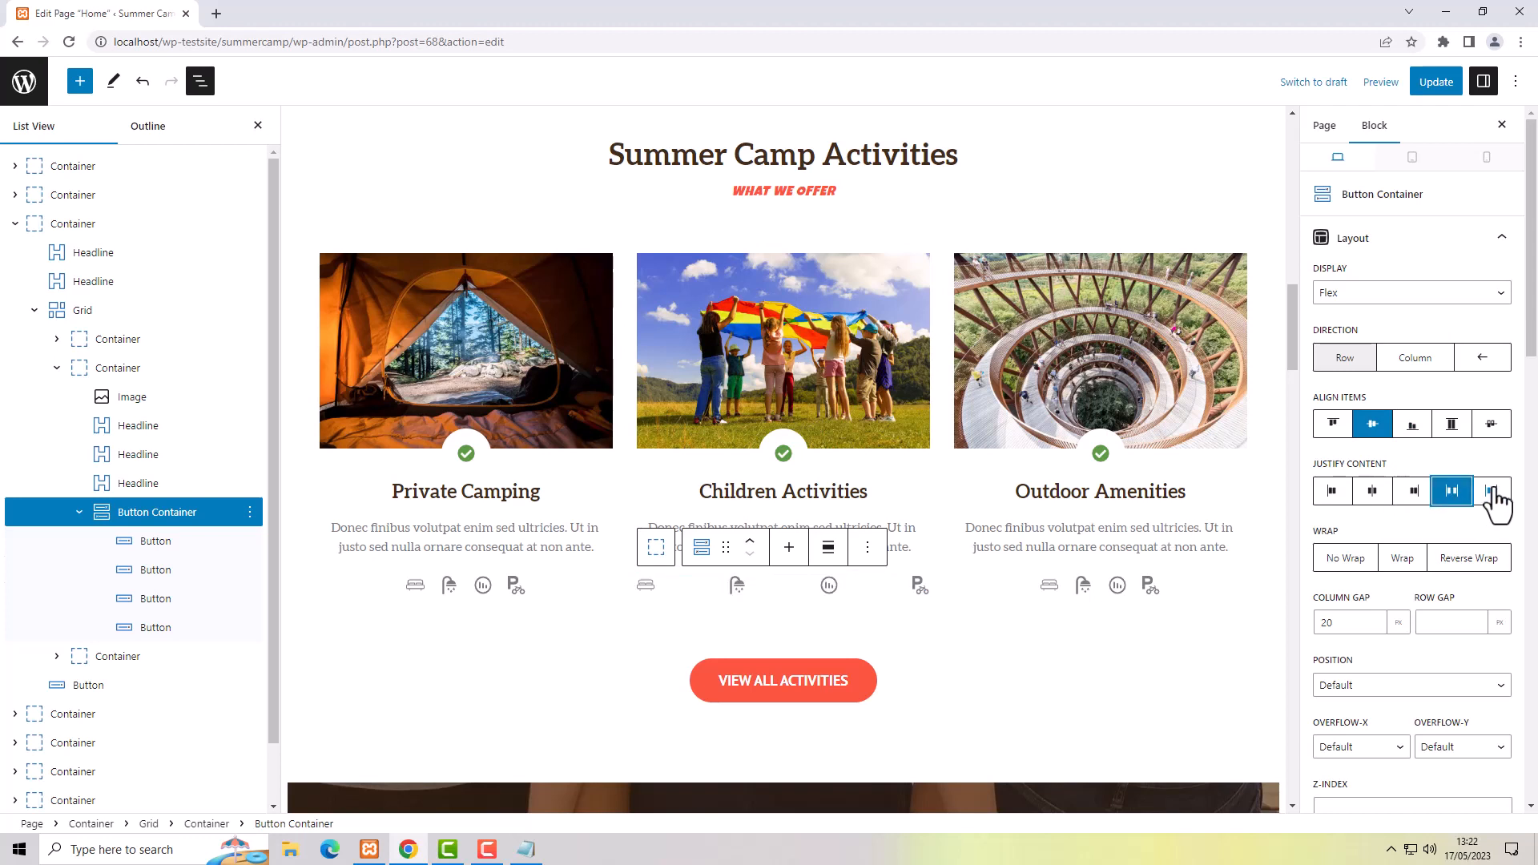
pyautogui.click(1491, 496)
pyautogui.click(1371, 493)
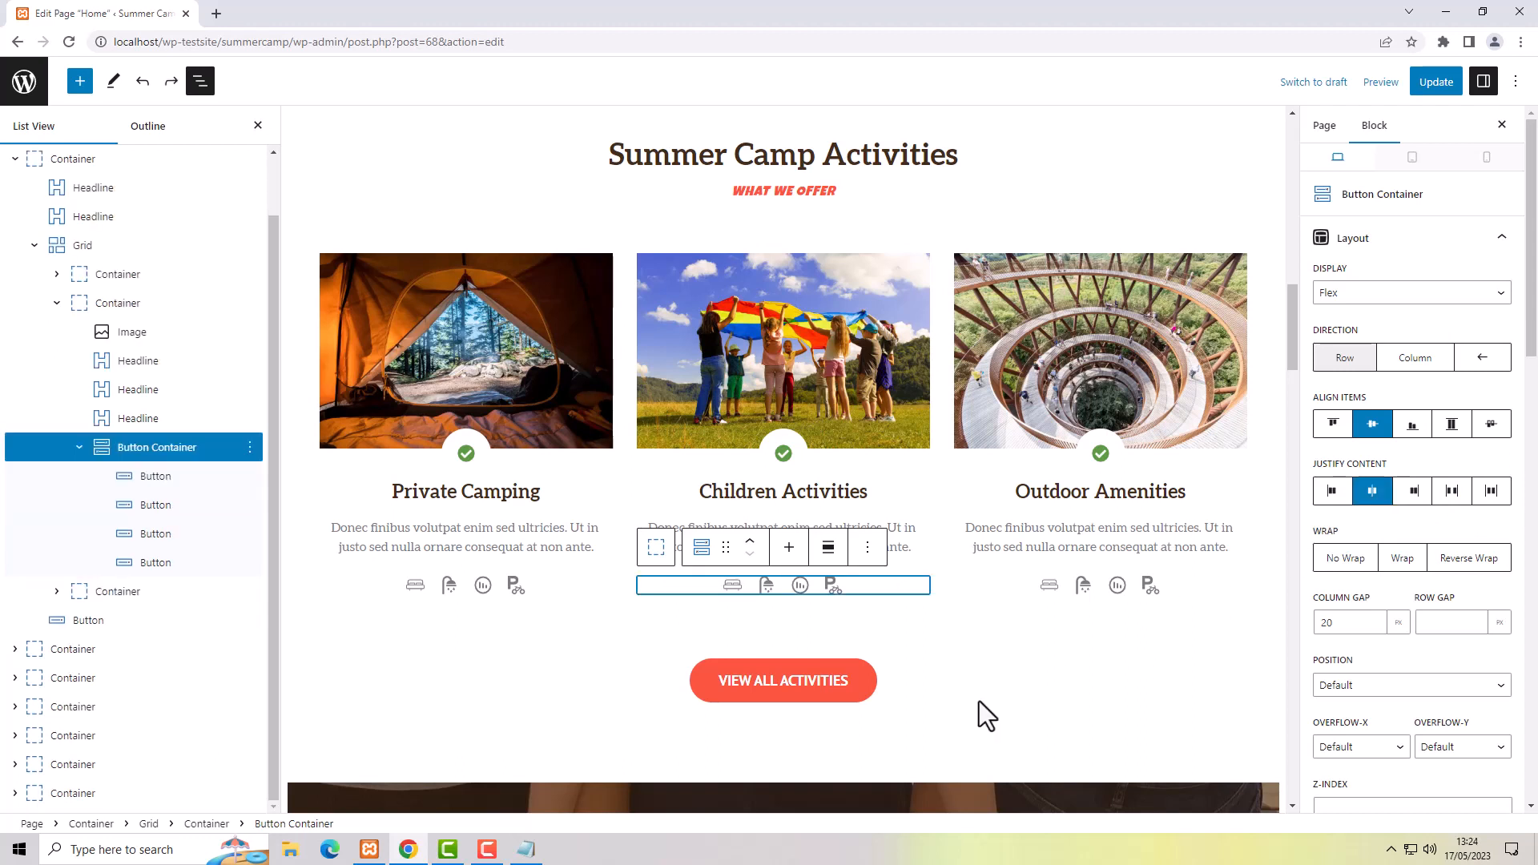
# - Place the View All Activities button in a button container and add seven more of the same button, eight in total
pyautogui.click(810, 679)
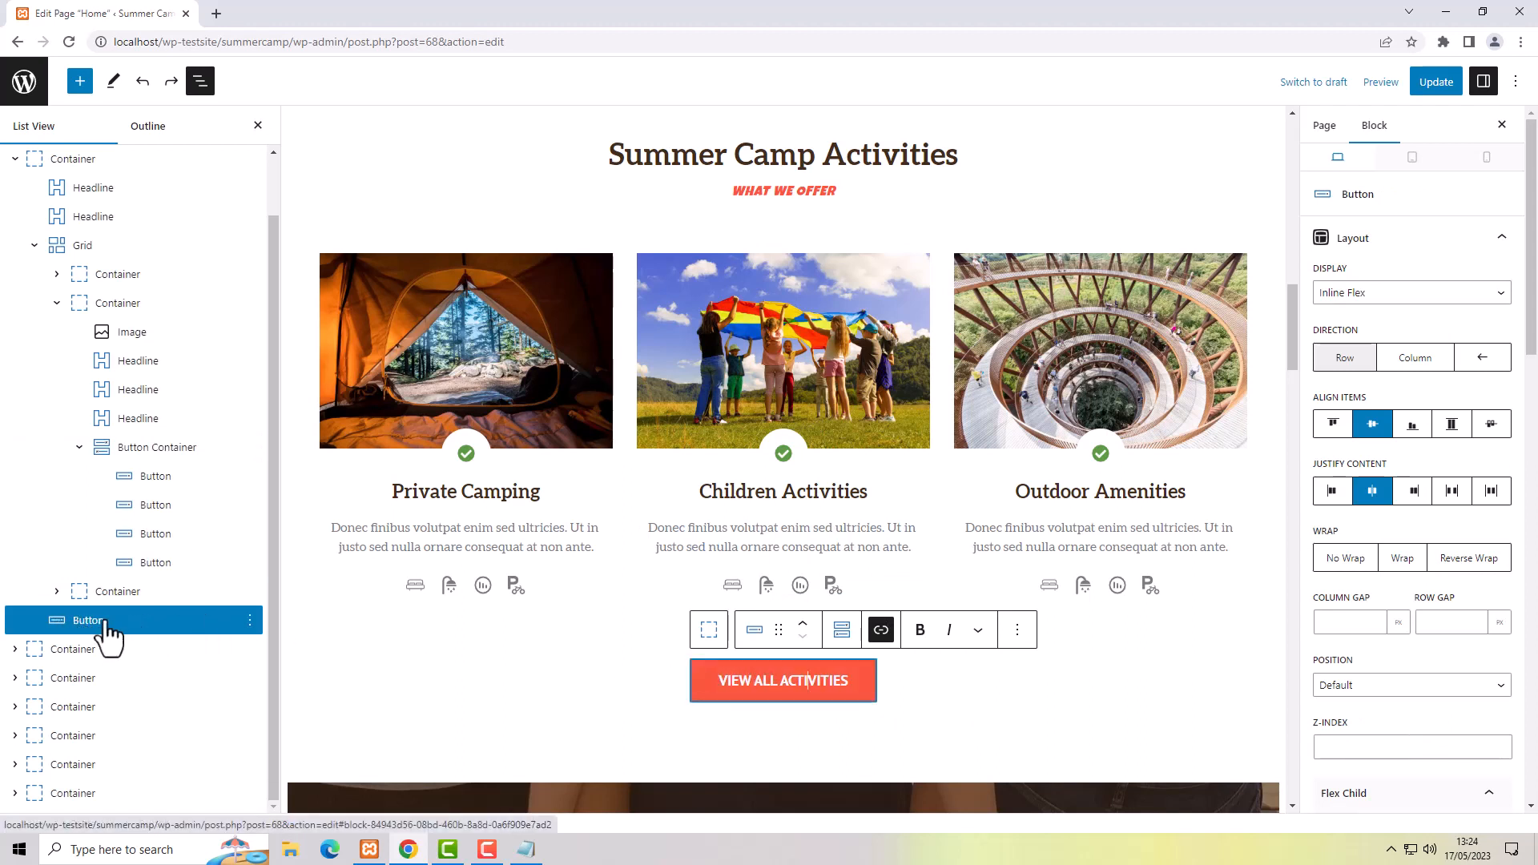
pyautogui.click(841, 631)
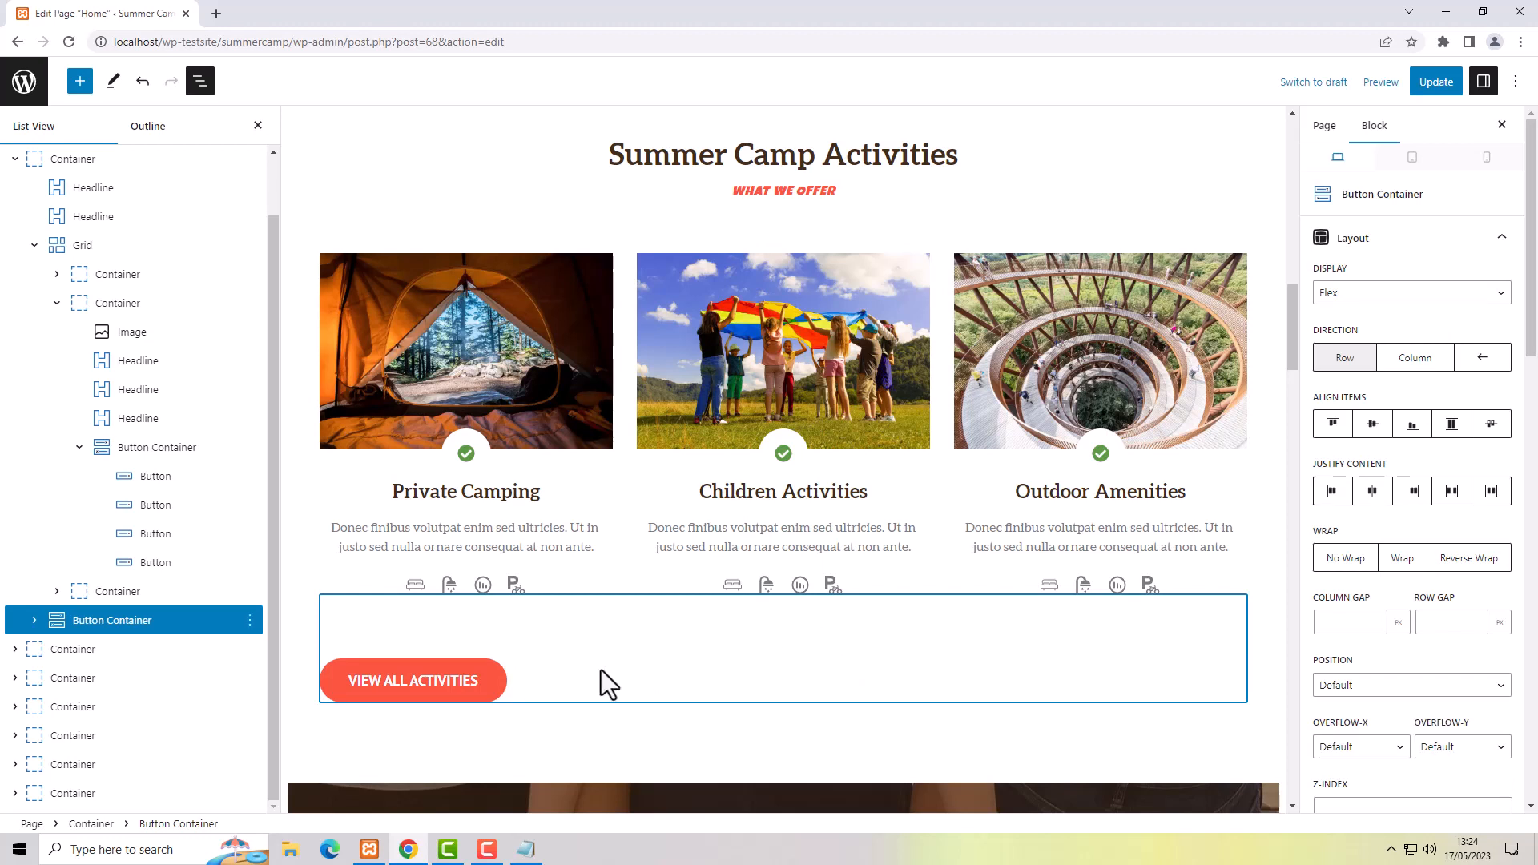
pyautogui.click(403, 684)
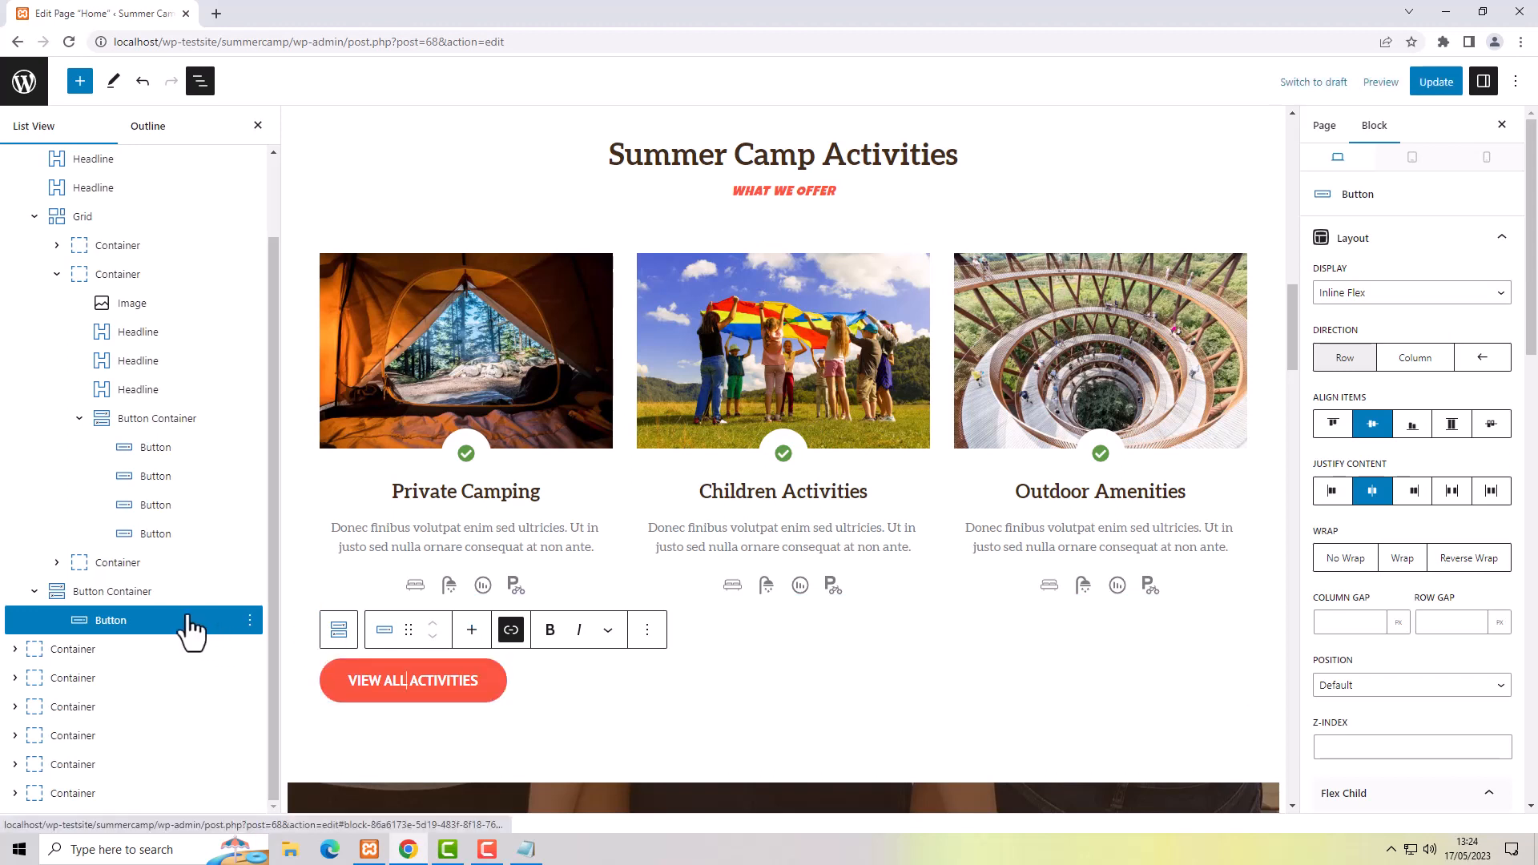
pyautogui.click(473, 632)
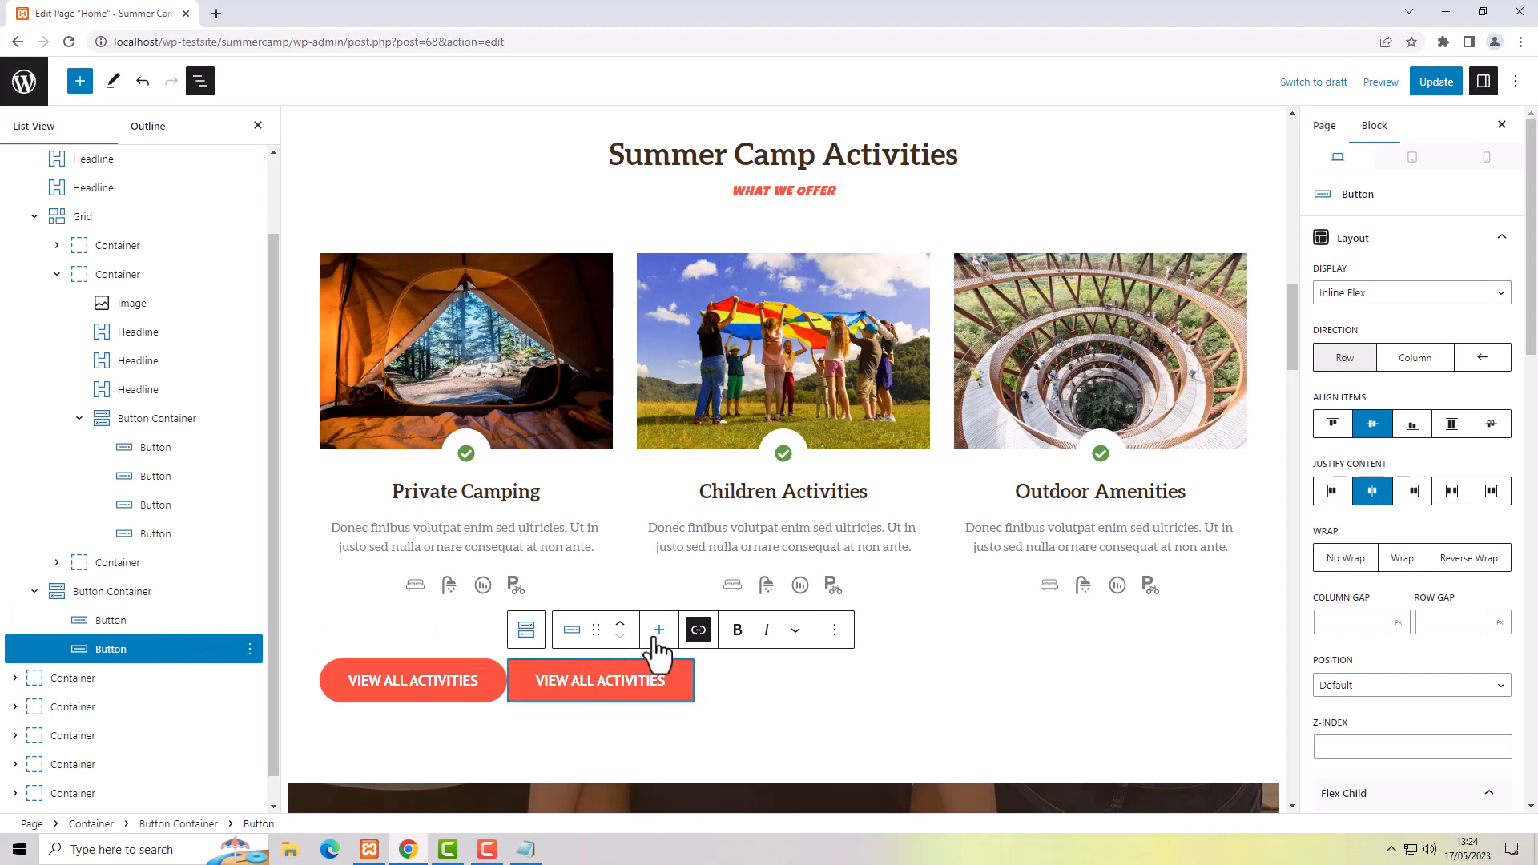
pyautogui.click(658, 632)
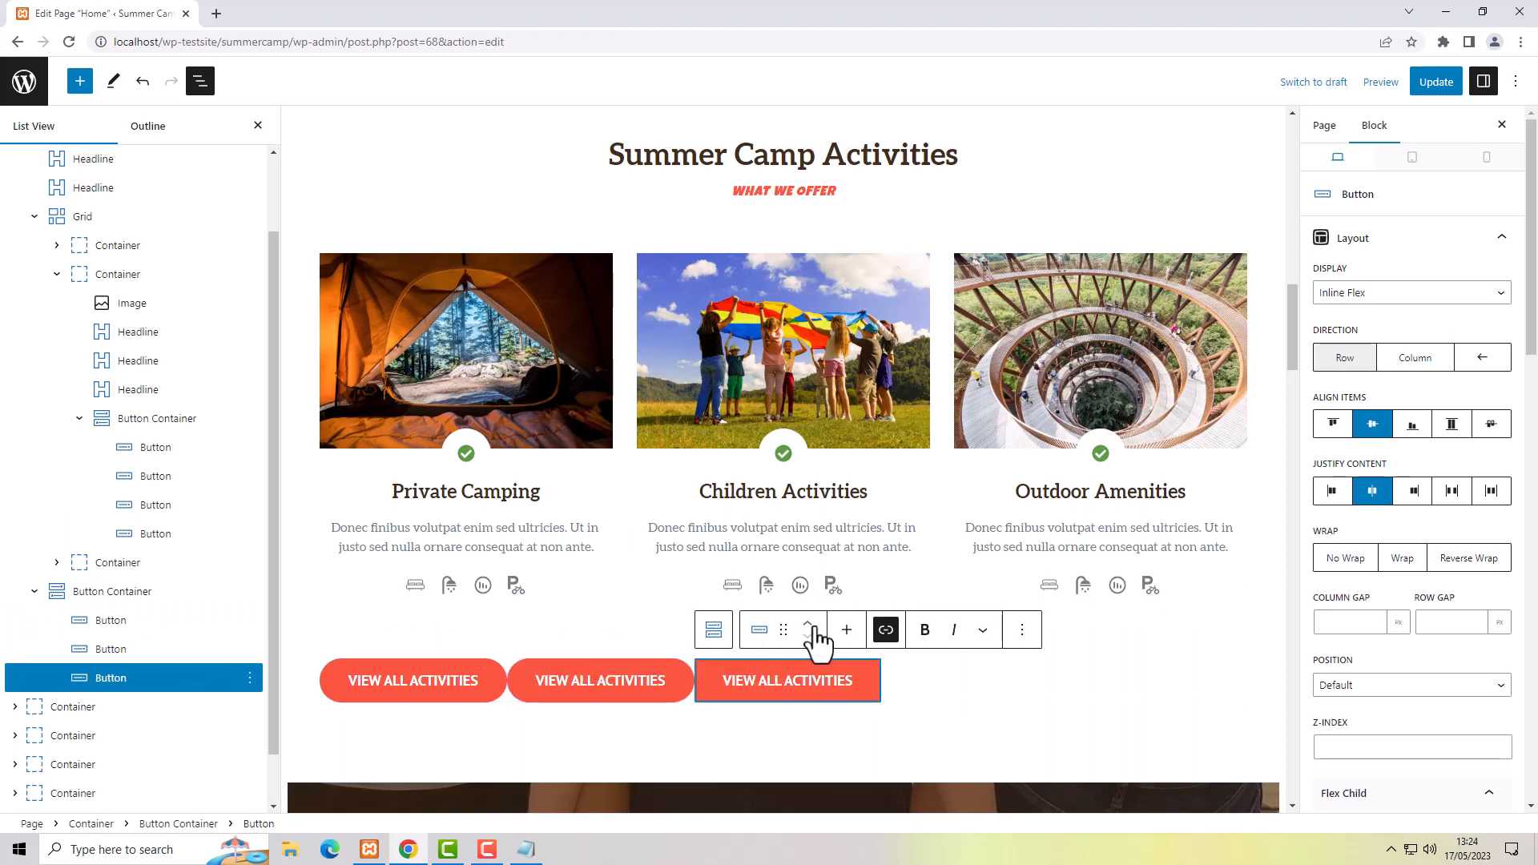
pyautogui.click(846, 631)
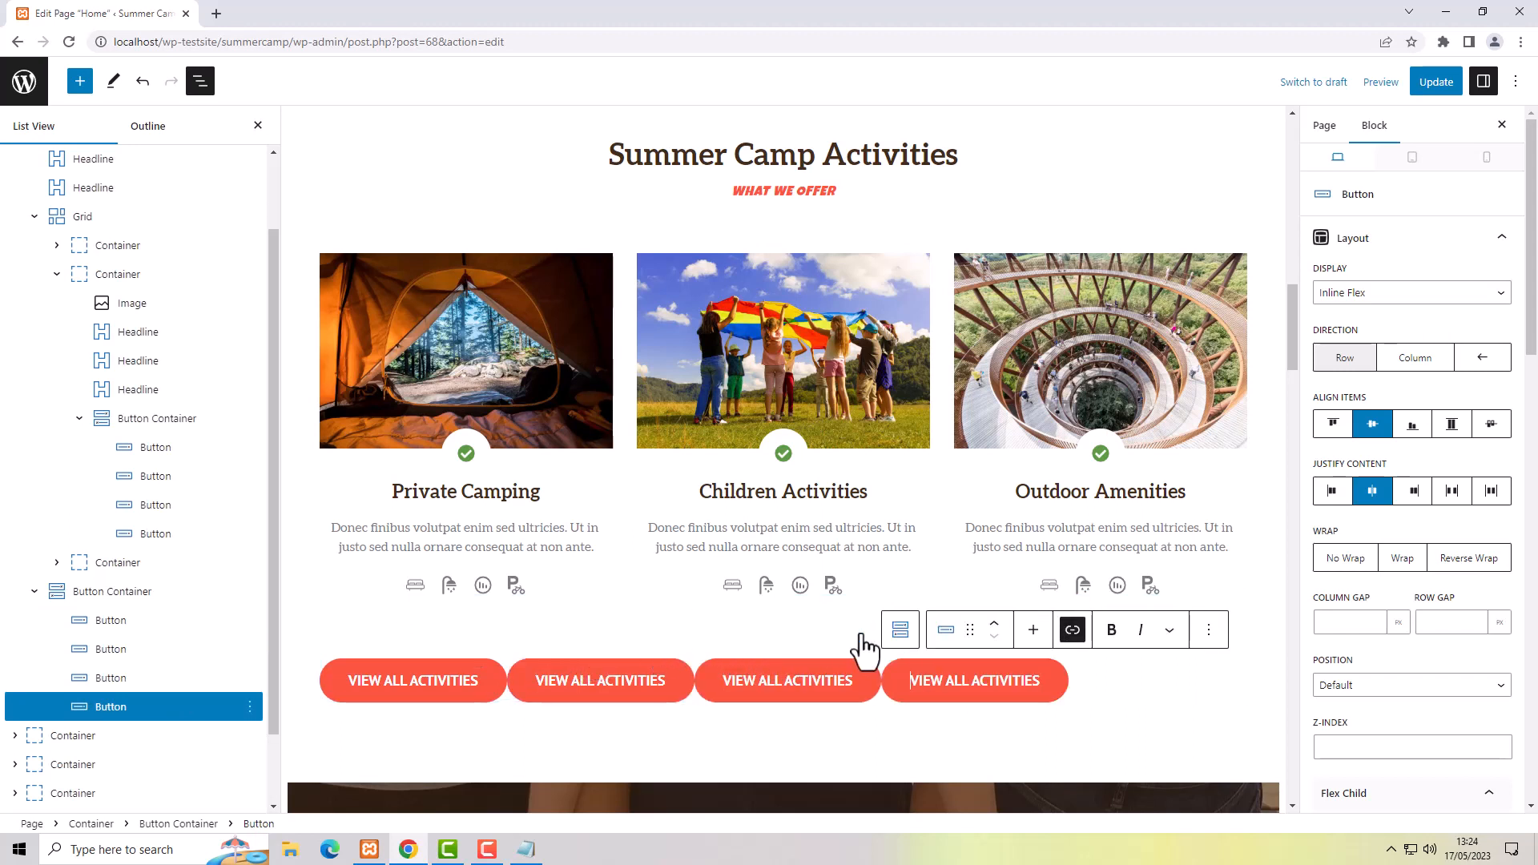
pyautogui.click(1033, 631)
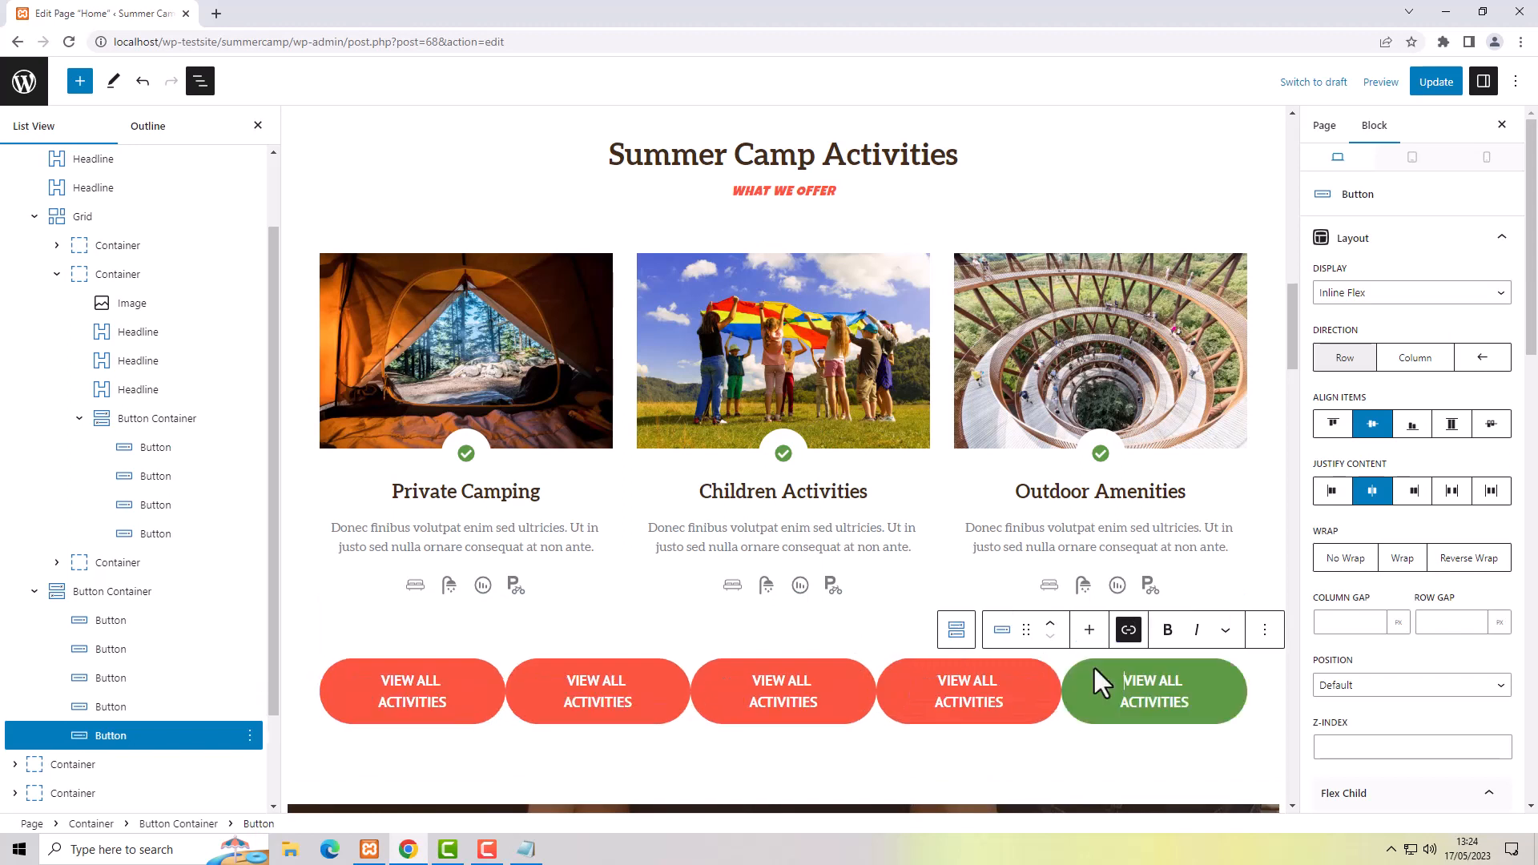
pyautogui.click(1088, 633)
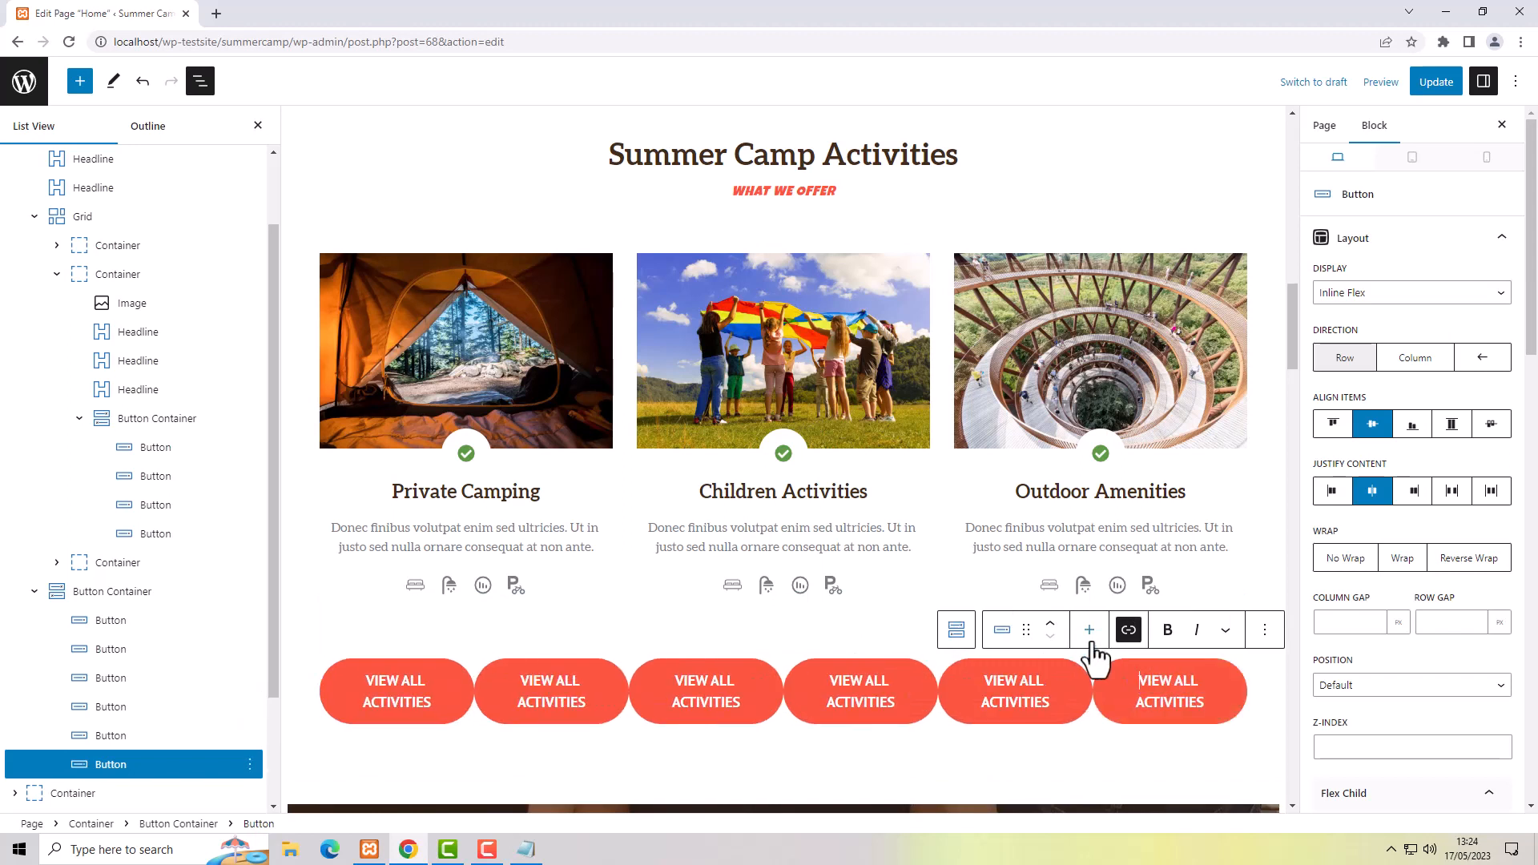
pyautogui.click(1090, 633)
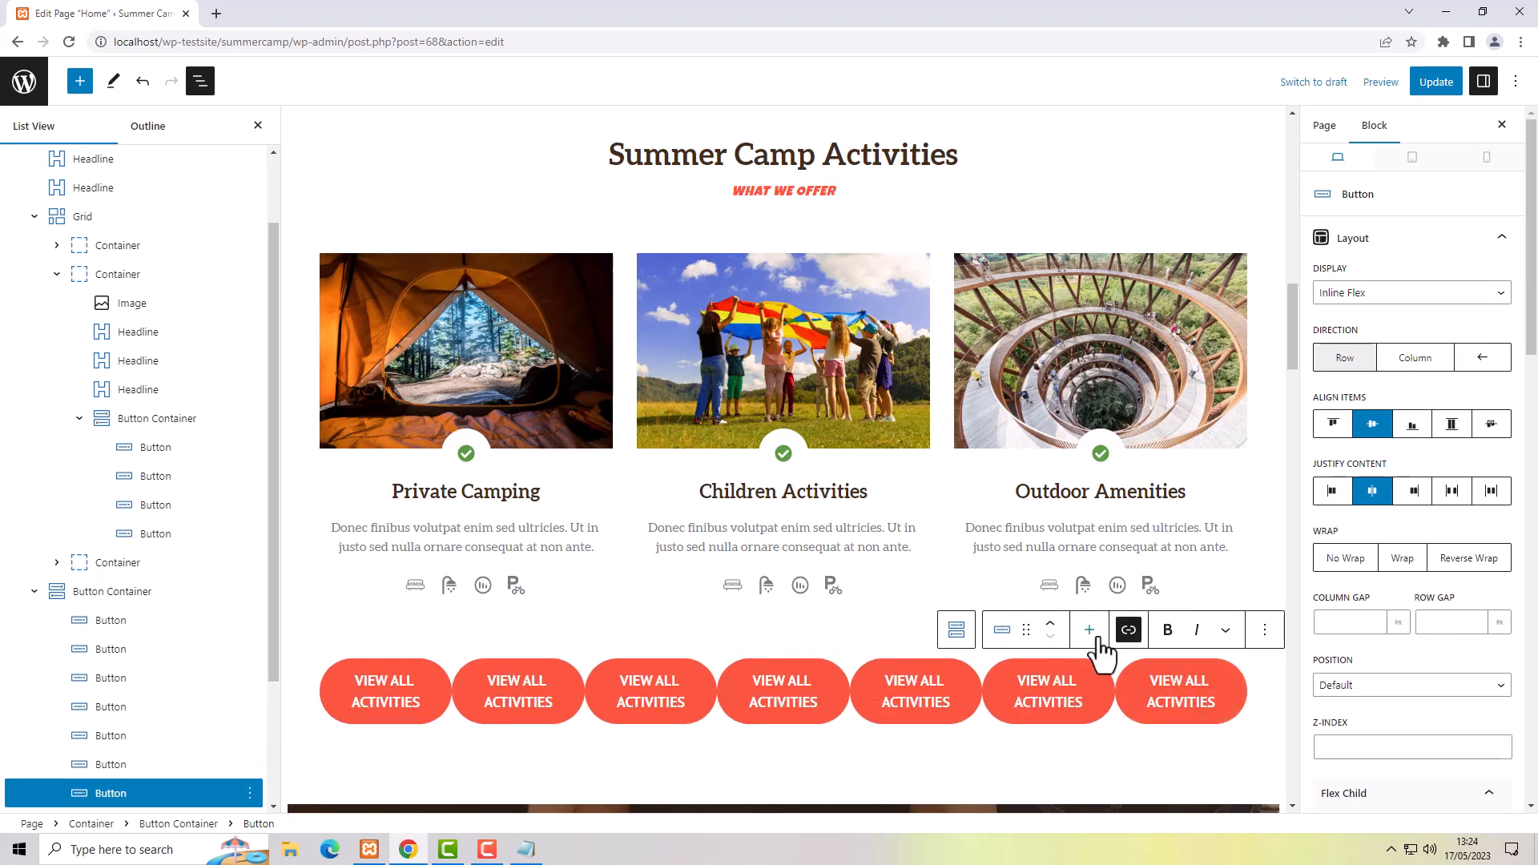
pyautogui.click(1089, 633)
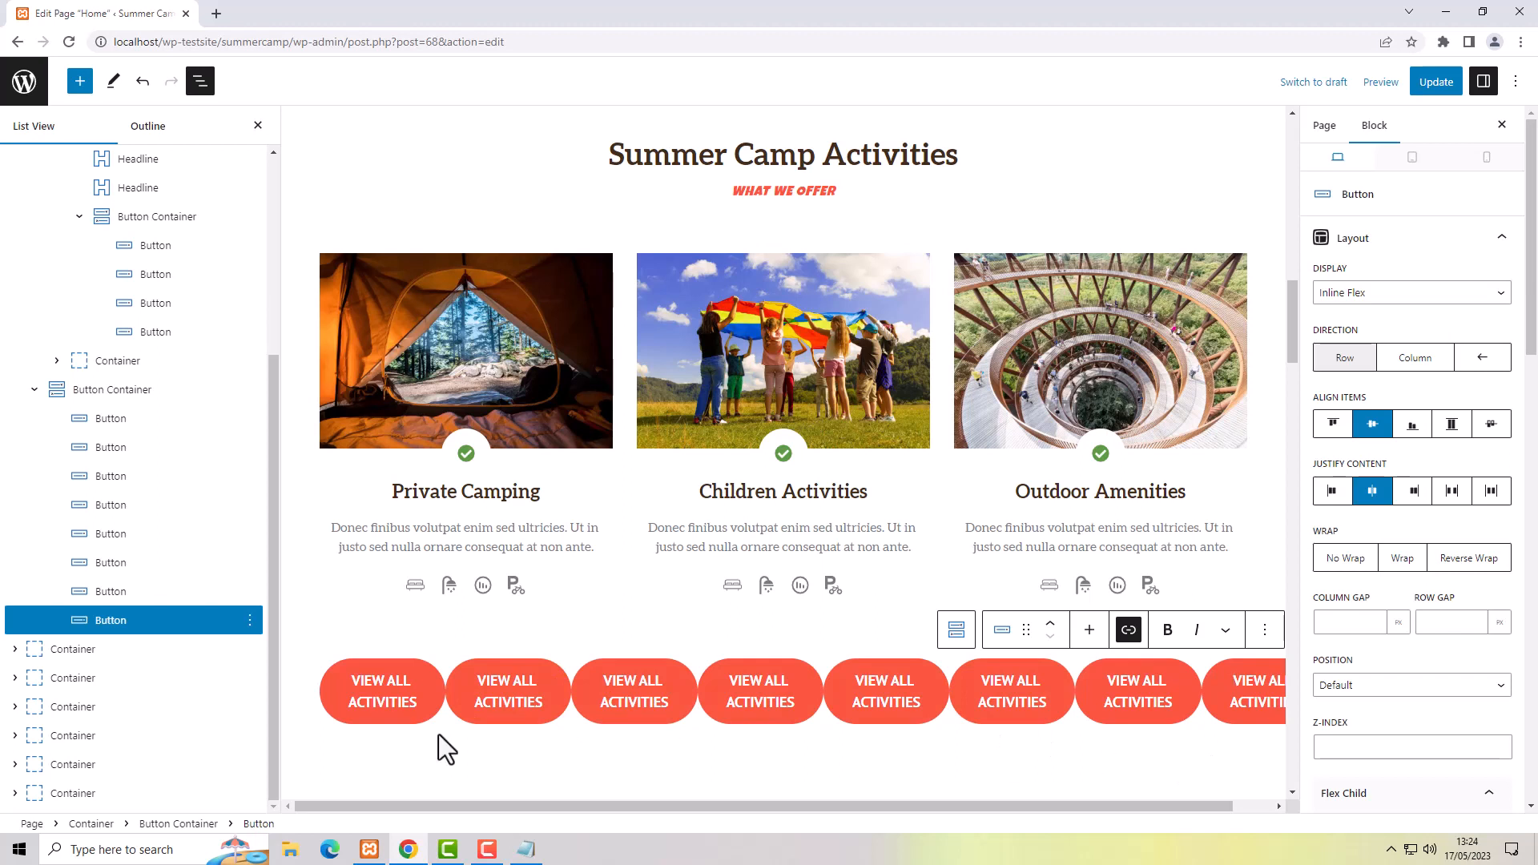
# - Set the View All Activities button container to Wrap with a column gap of 30 px, and check the button rows
pyautogui.click(133, 394)
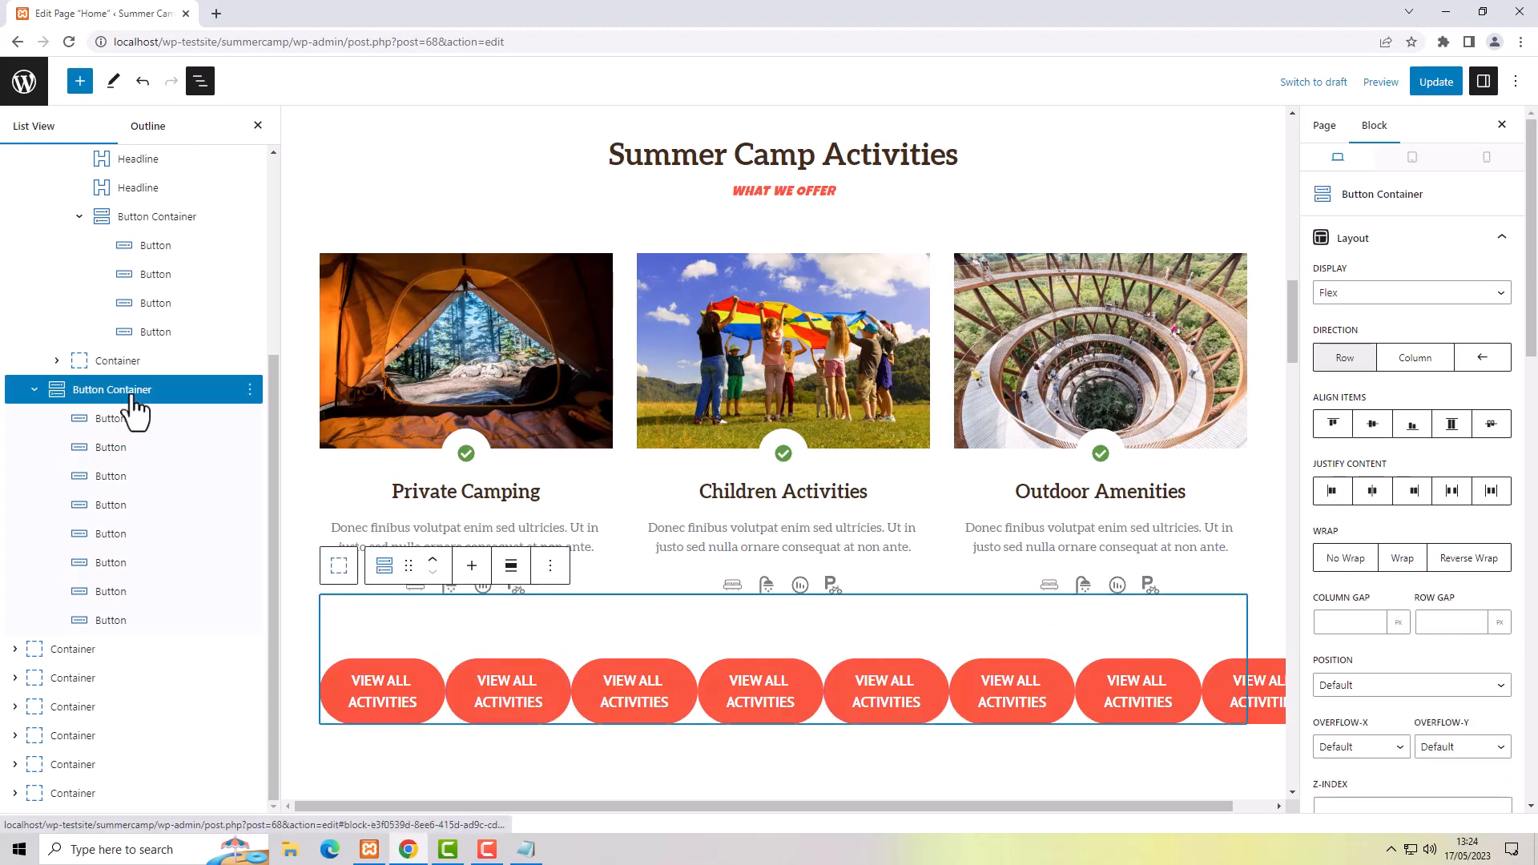
pyautogui.click(1400, 565)
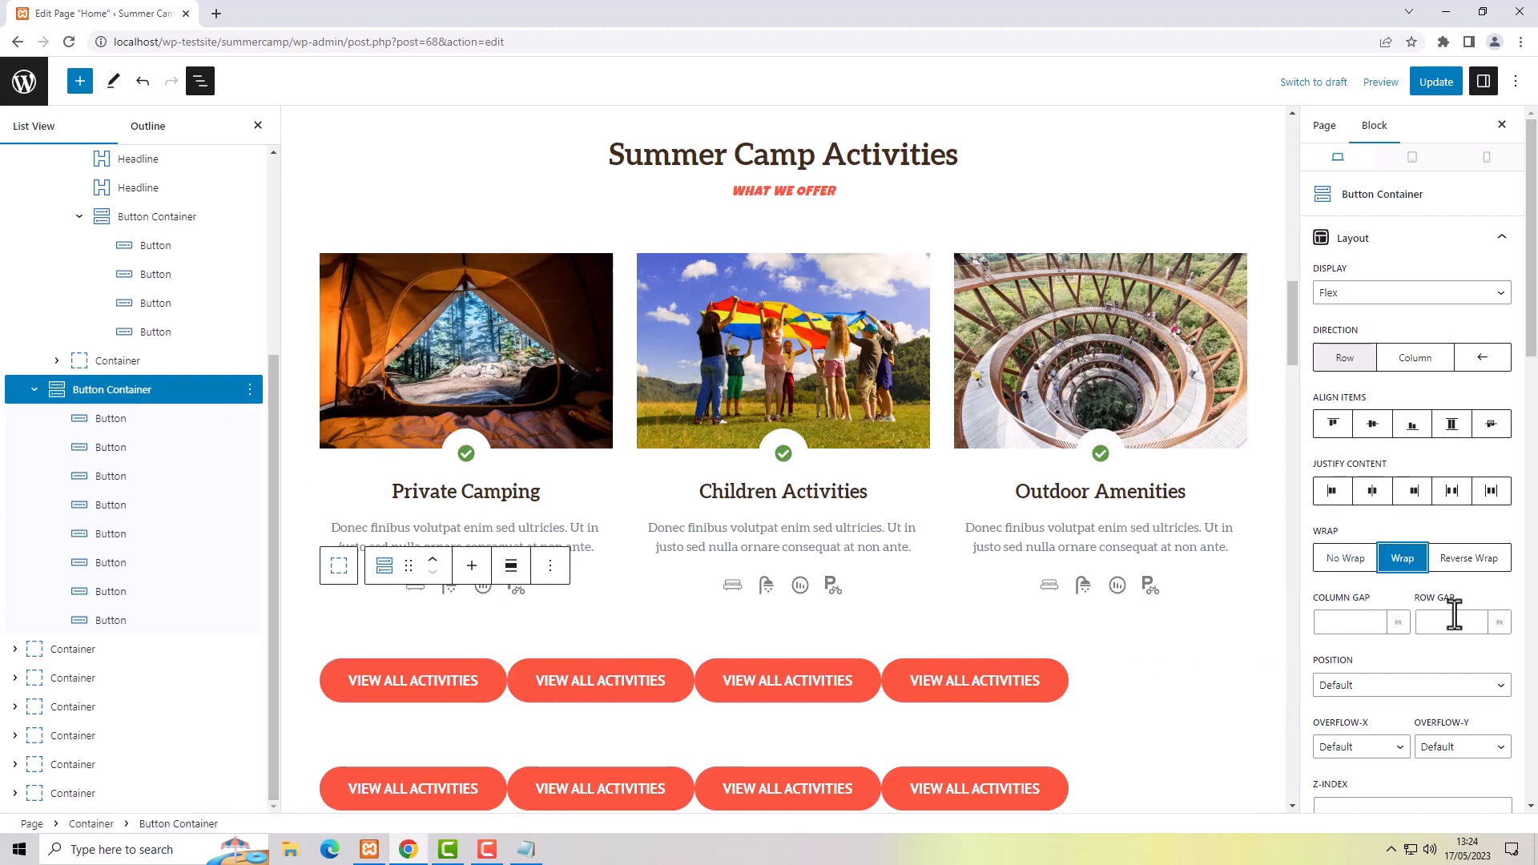
pyautogui.click(1354, 620)
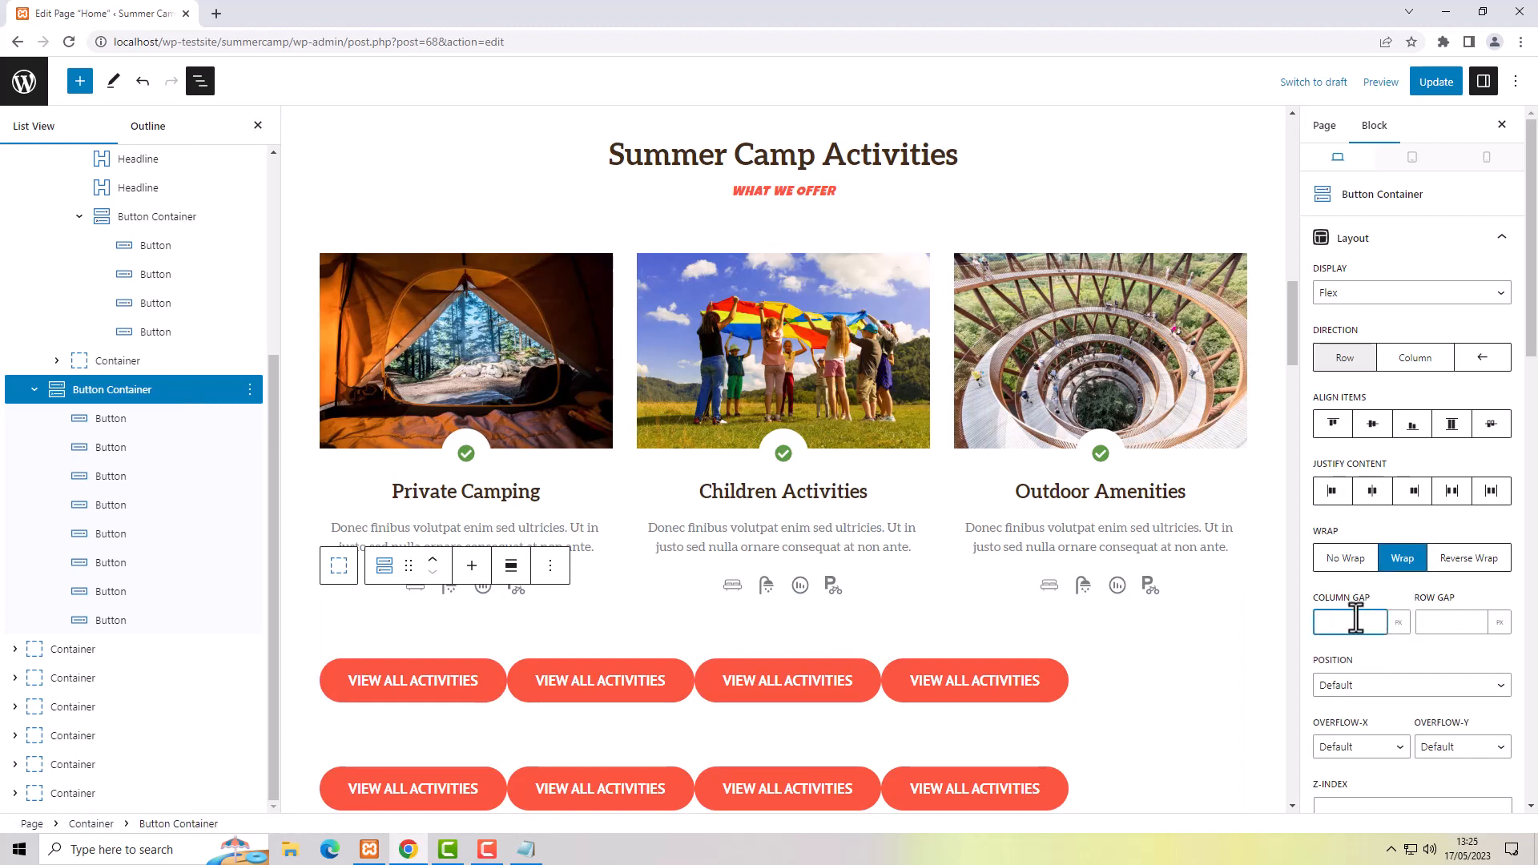
pyautogui.write('30')
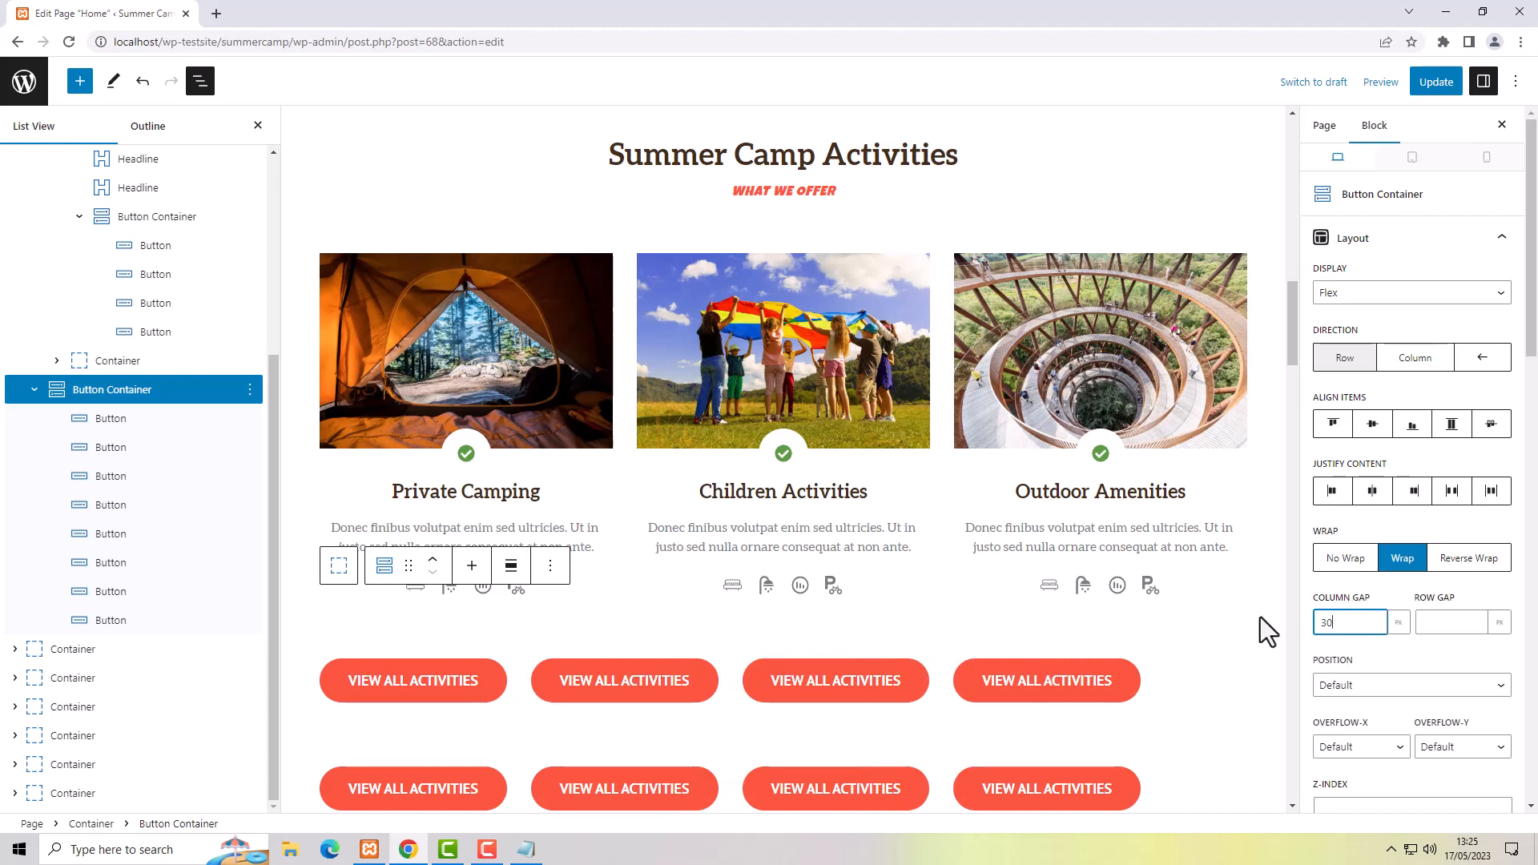
pyautogui.scroll(-2, 1265, 629)
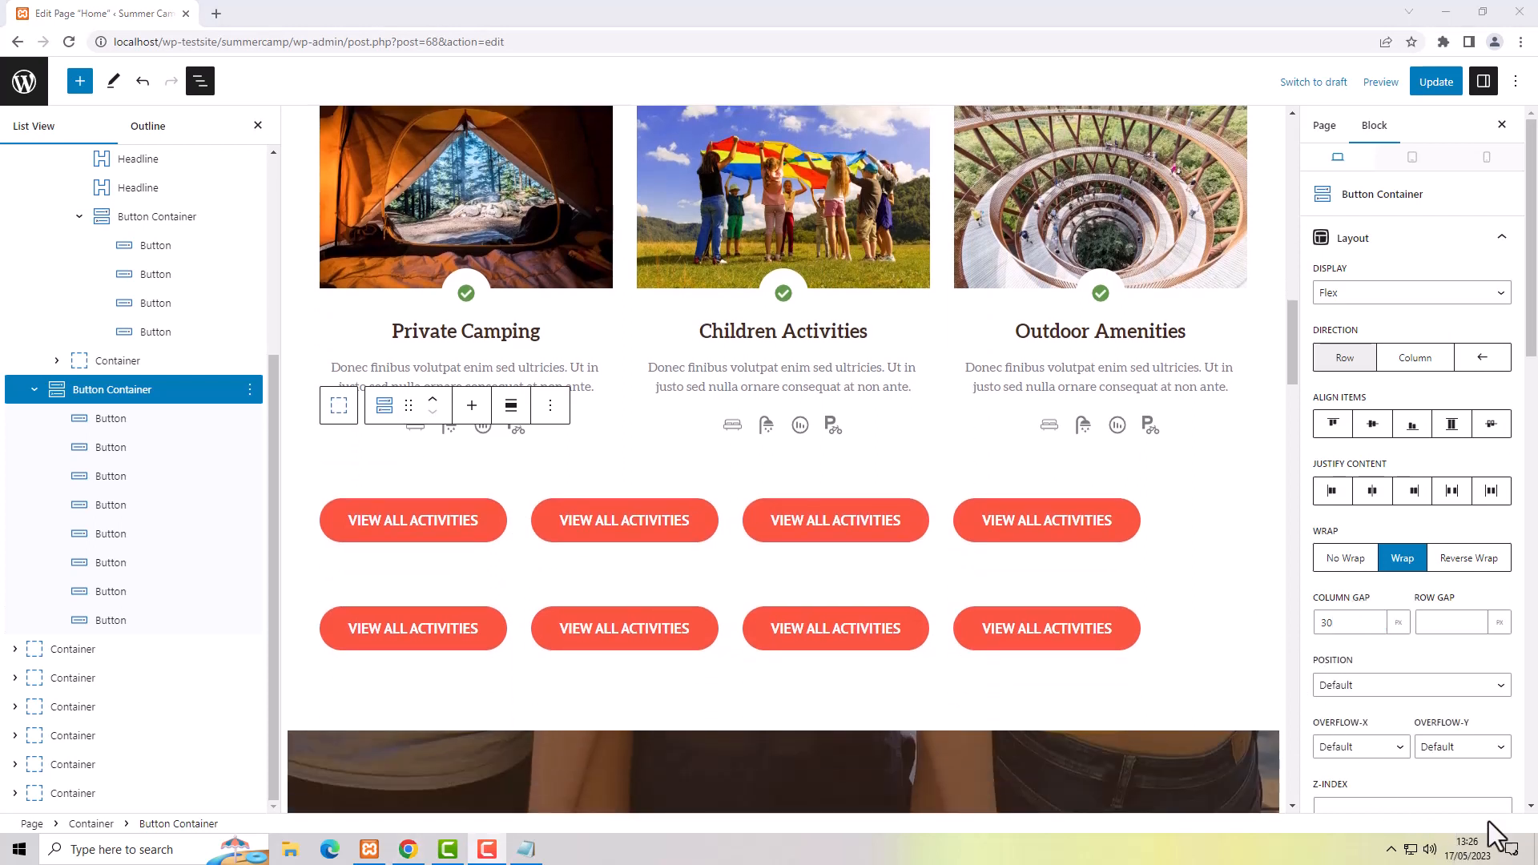
# - Remove the seven extra View All Activities buttons, keeping the first, and set their button container to center justification
pyautogui.click(119, 447)
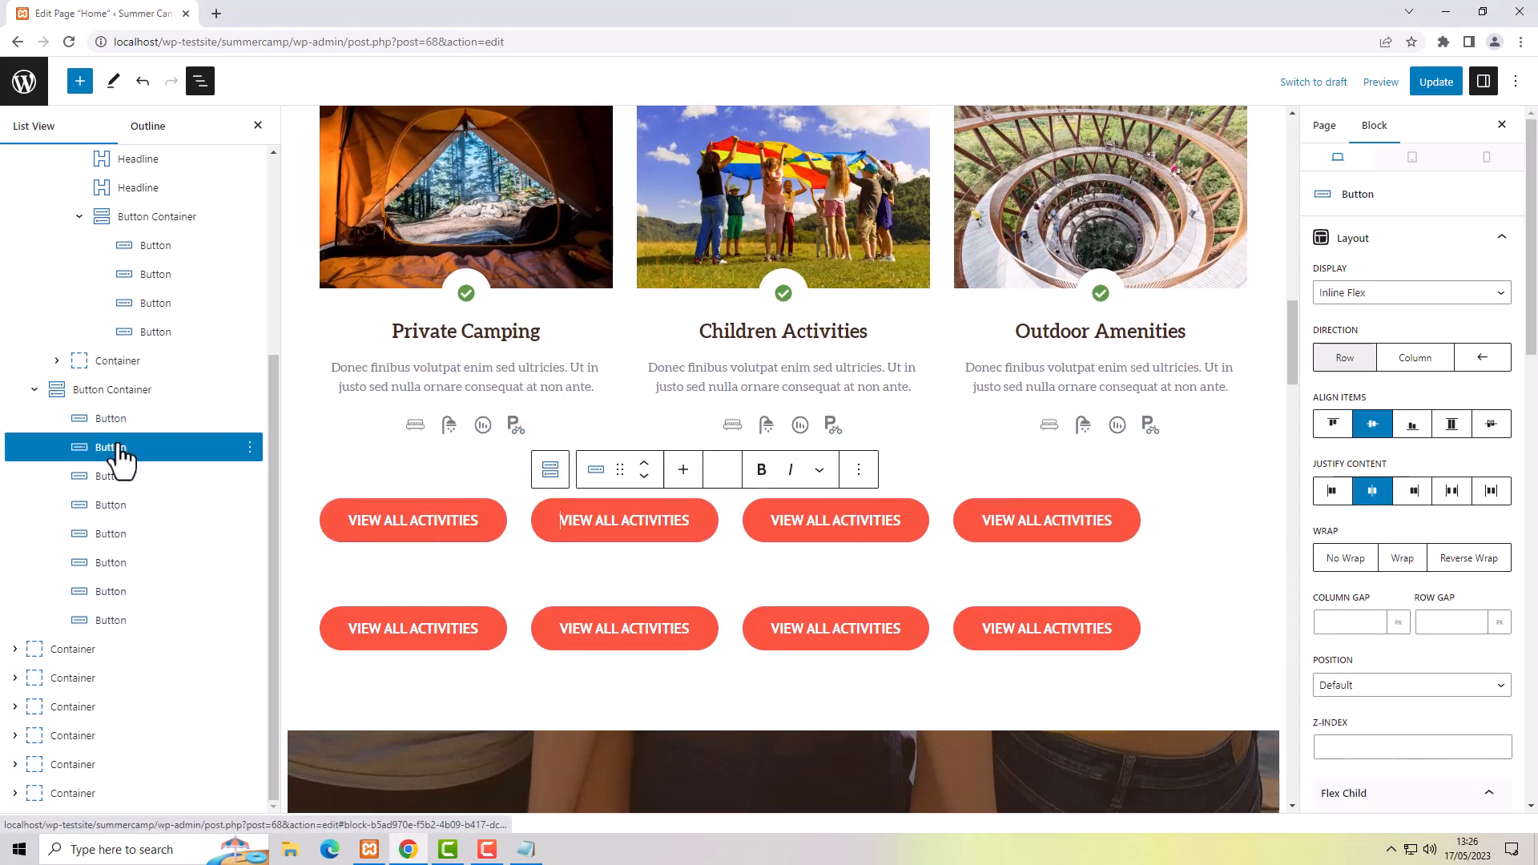
pyautogui.keyDown('shift'); pyautogui.click(112, 623); pyautogui.keyUp('shift')
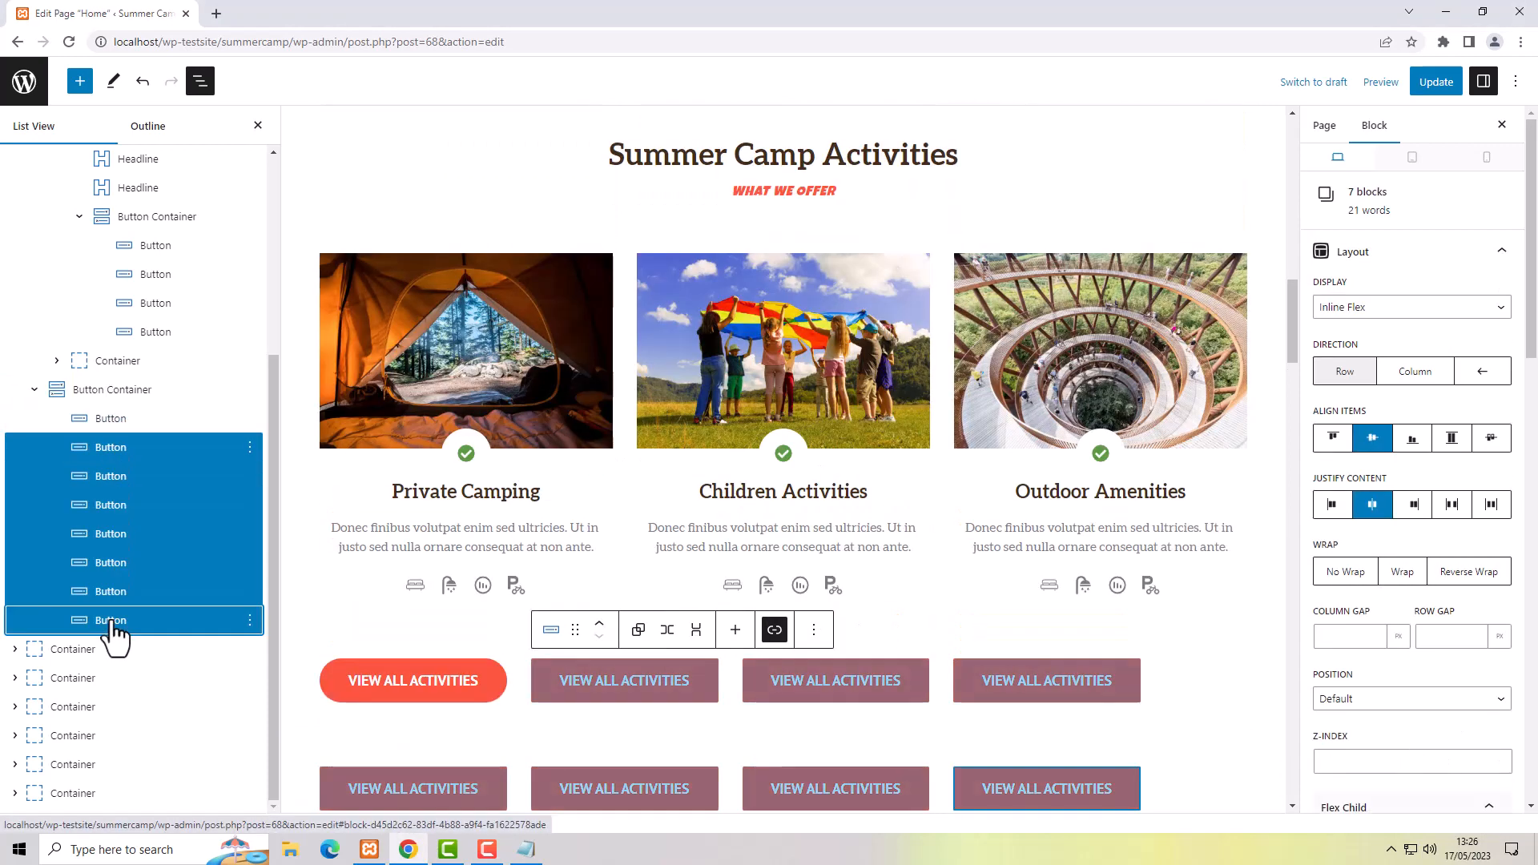
pyautogui.click(249, 448)
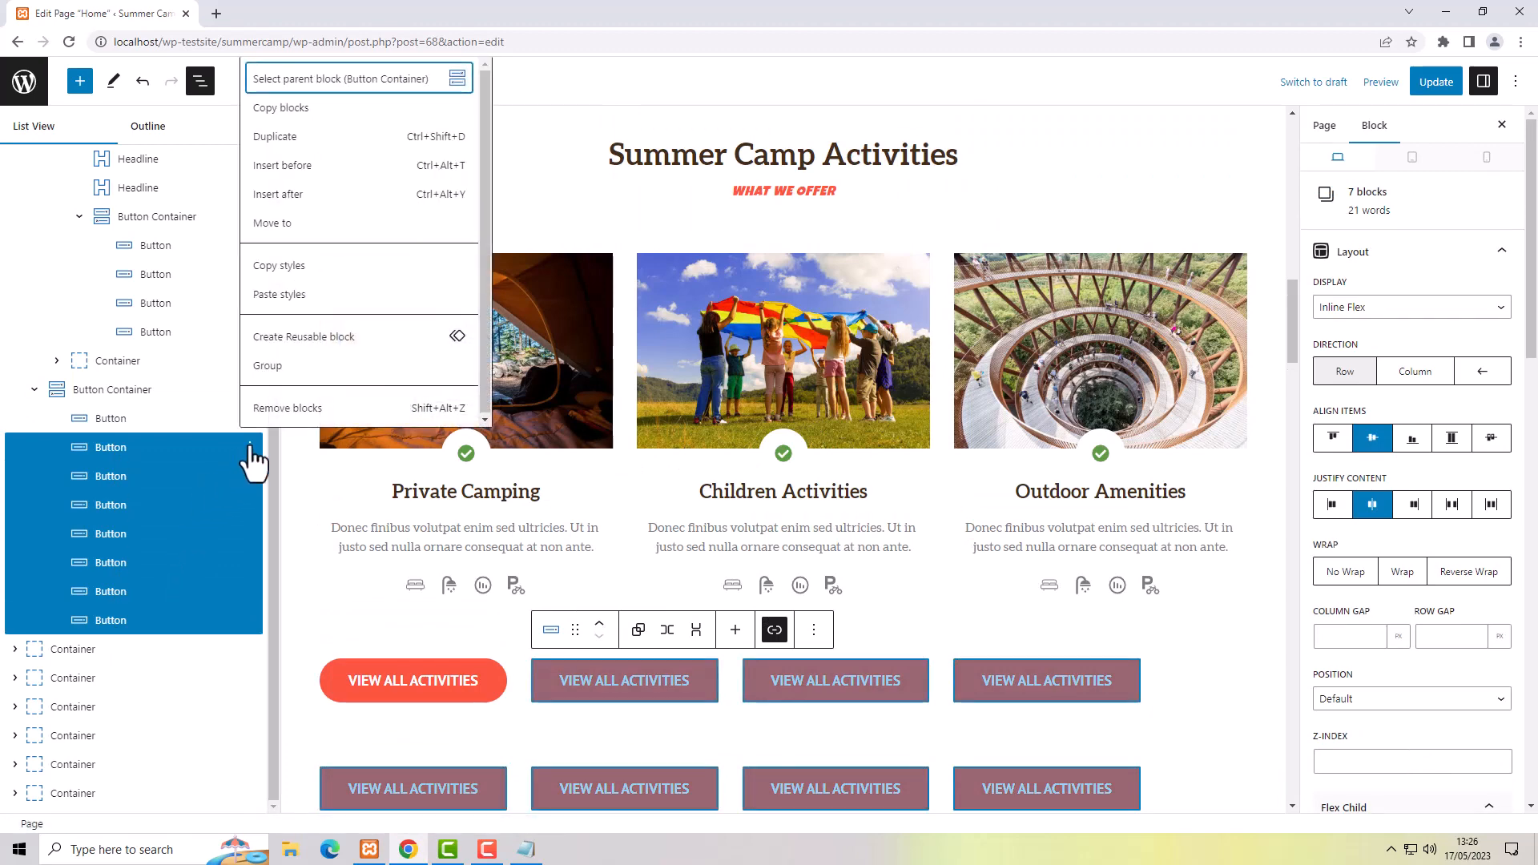
pyautogui.click(287, 409)
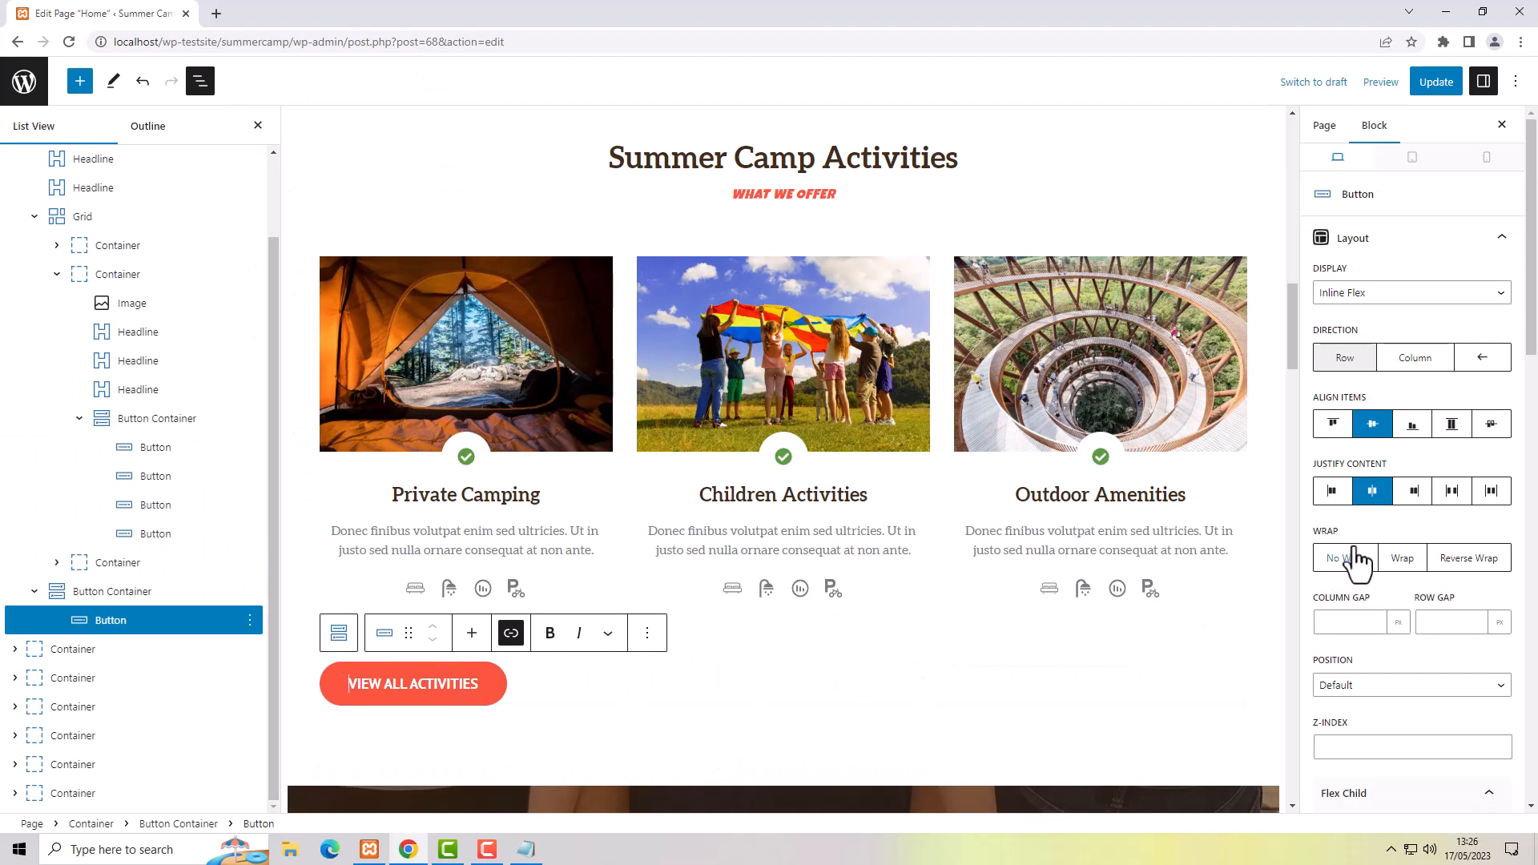
pyautogui.click(112, 592)
pyautogui.click(1372, 491)
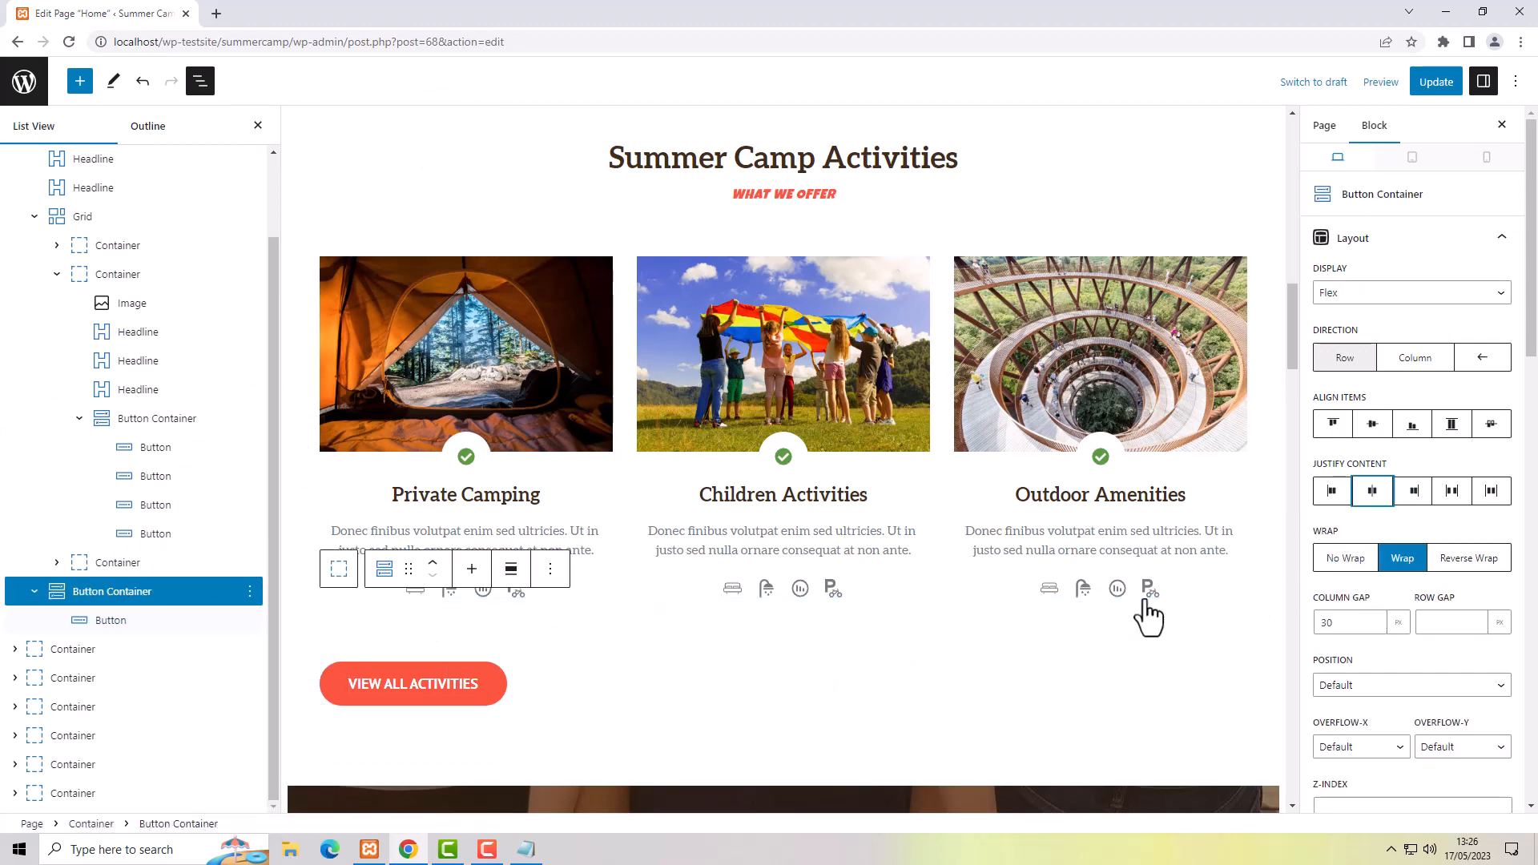
# - Add the beer mug icon from the General set to the View All Activities button and set its icon location to Right
pyautogui.click(829, 684)
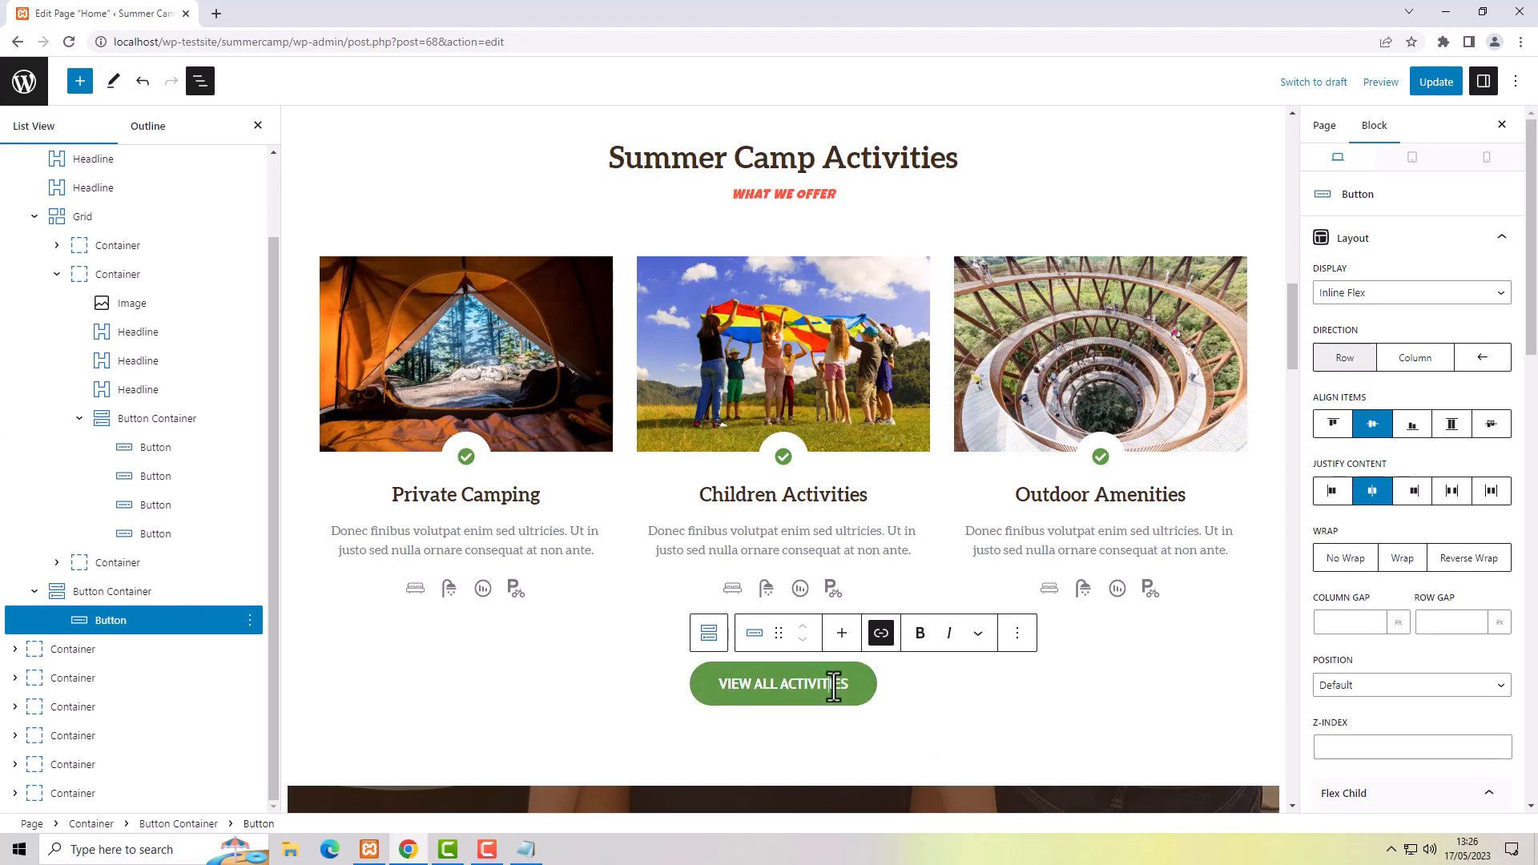
pyautogui.moveTo(1531, 317); pyautogui.dragTo(1535, 752)
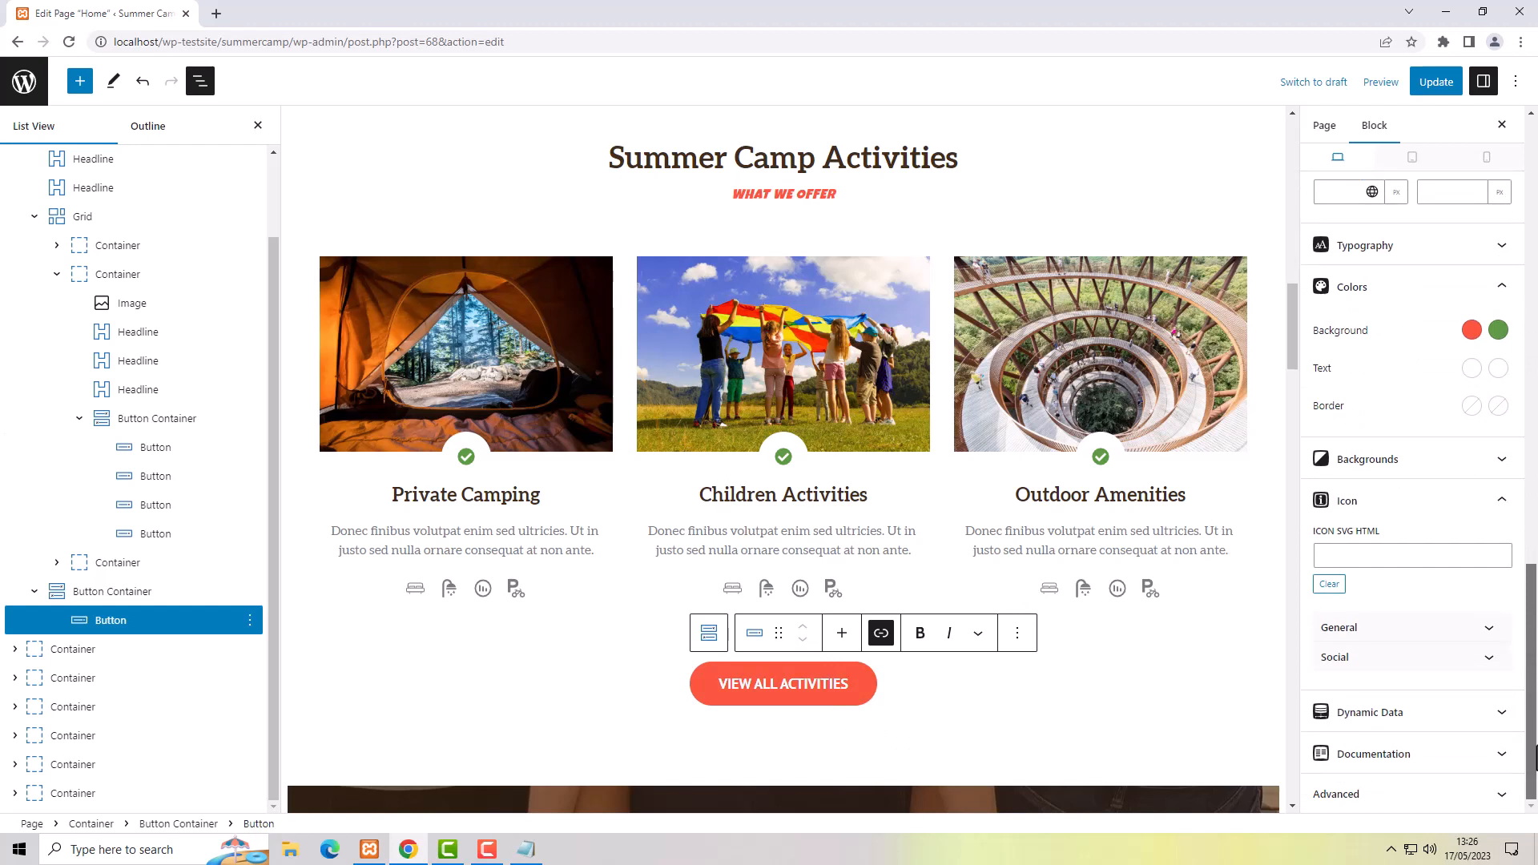
pyautogui.click(1349, 634)
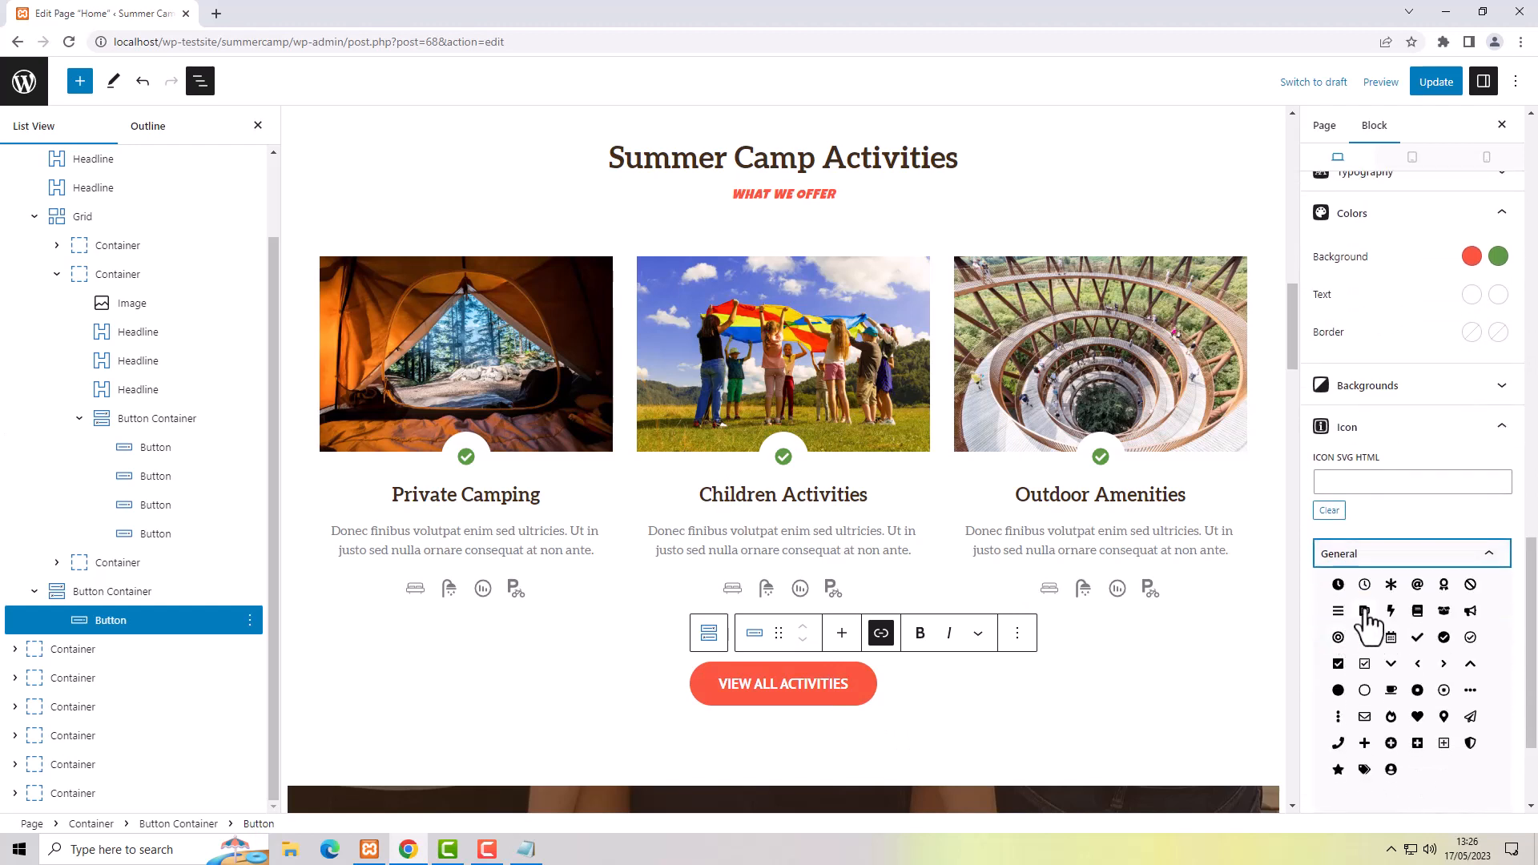
pyautogui.click(1363, 611)
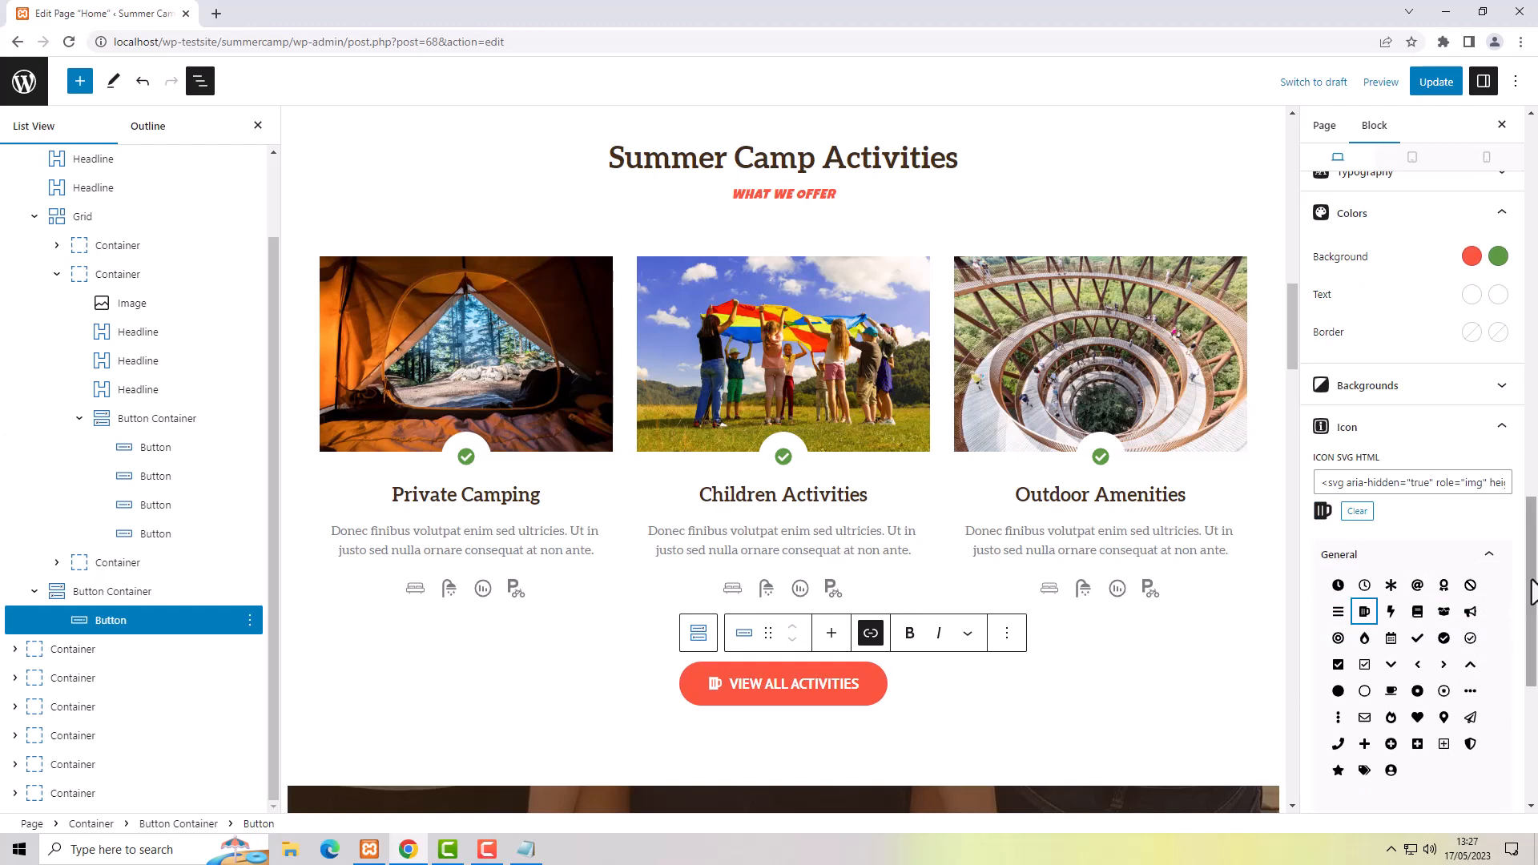
pyautogui.scroll(-5, 1411, 593)
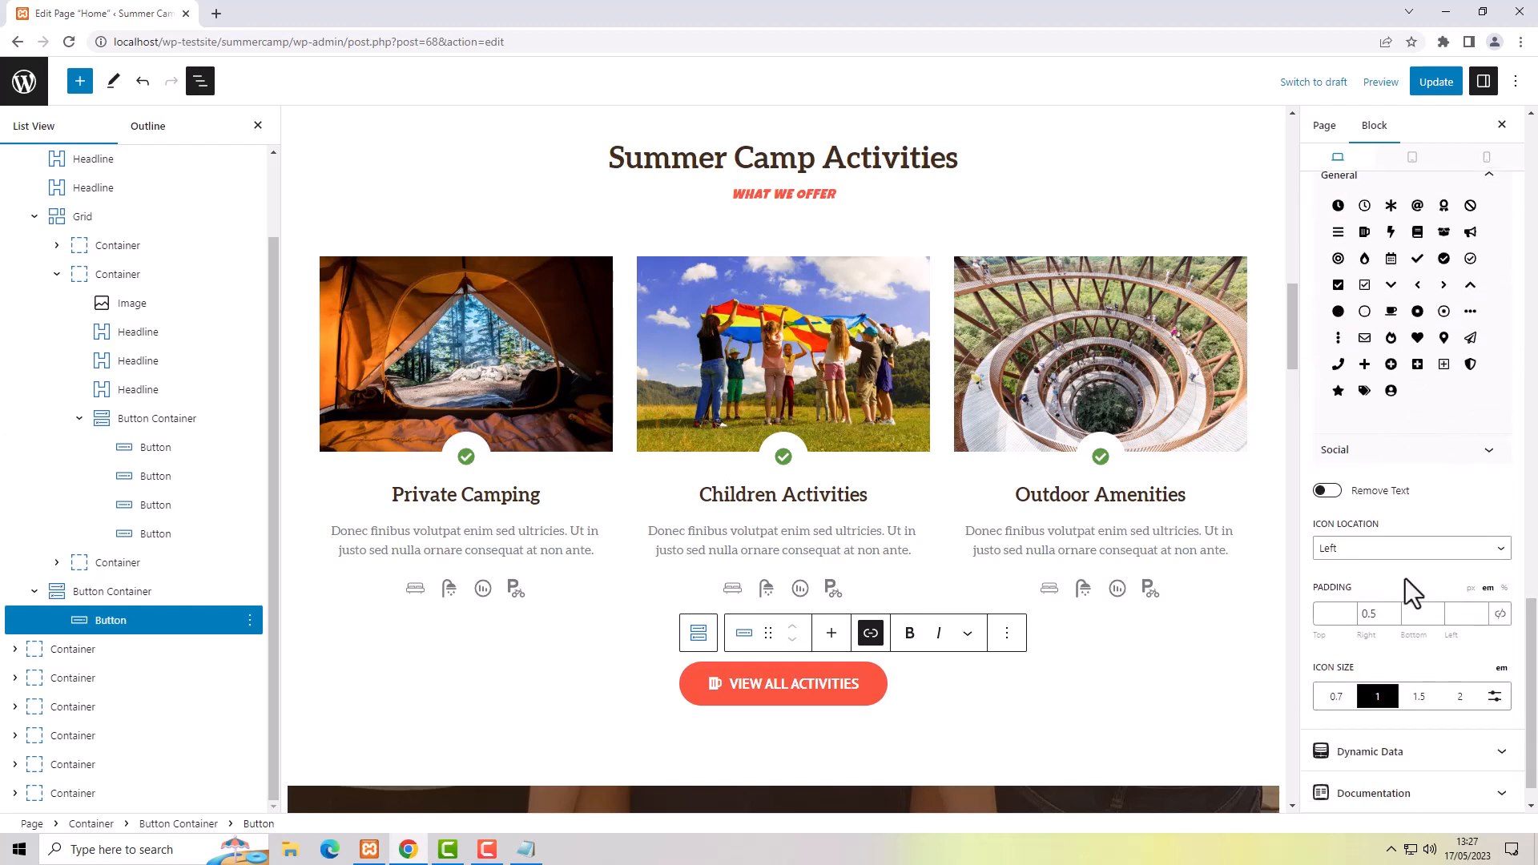
pyautogui.click(1364, 550)
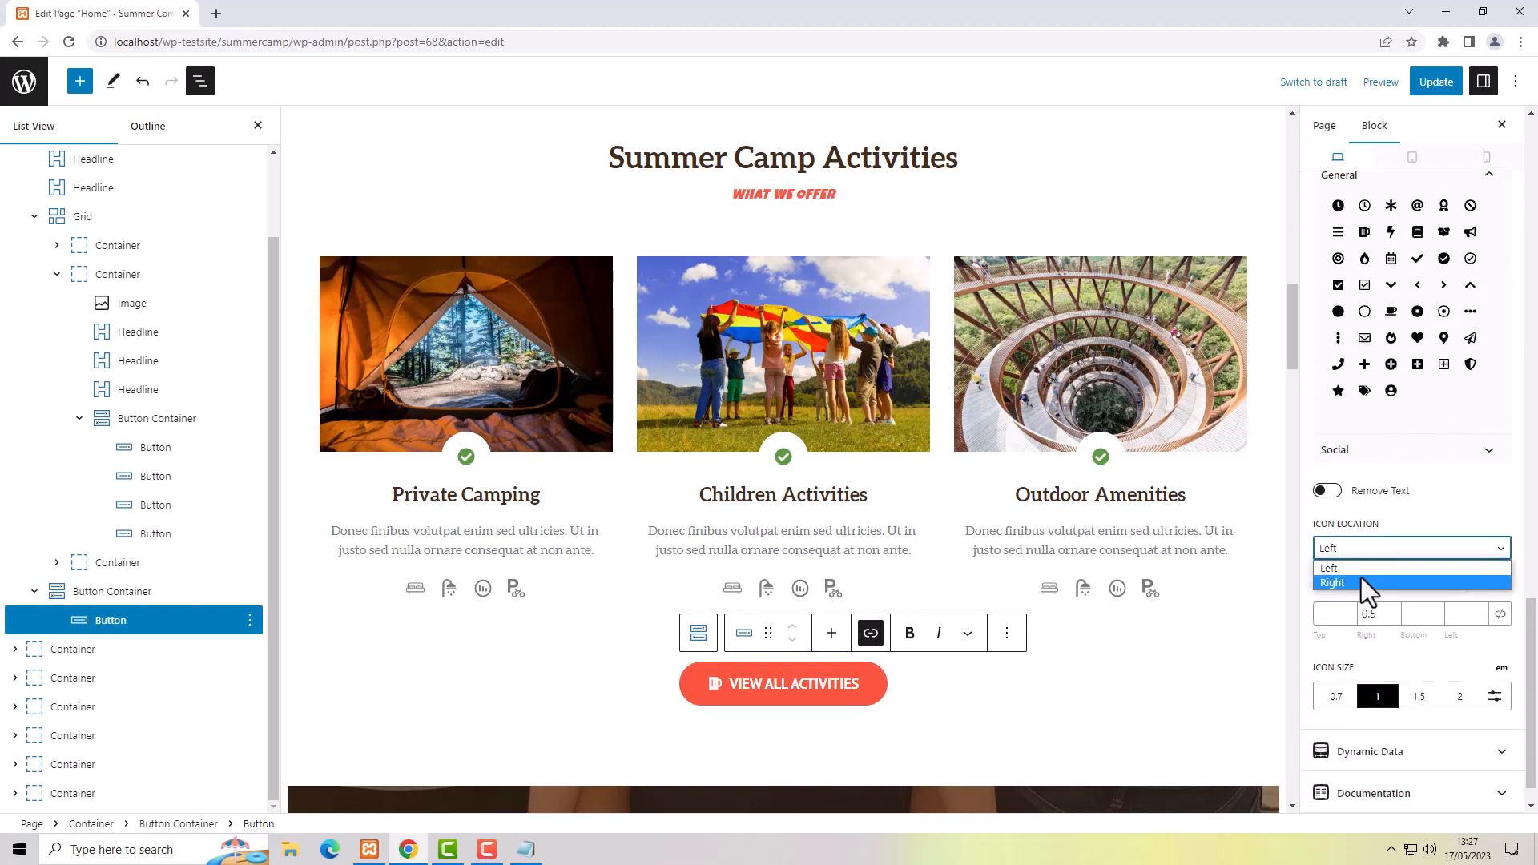
pyautogui.click(1366, 583)
pyautogui.hotkey('ctrl', 'z')
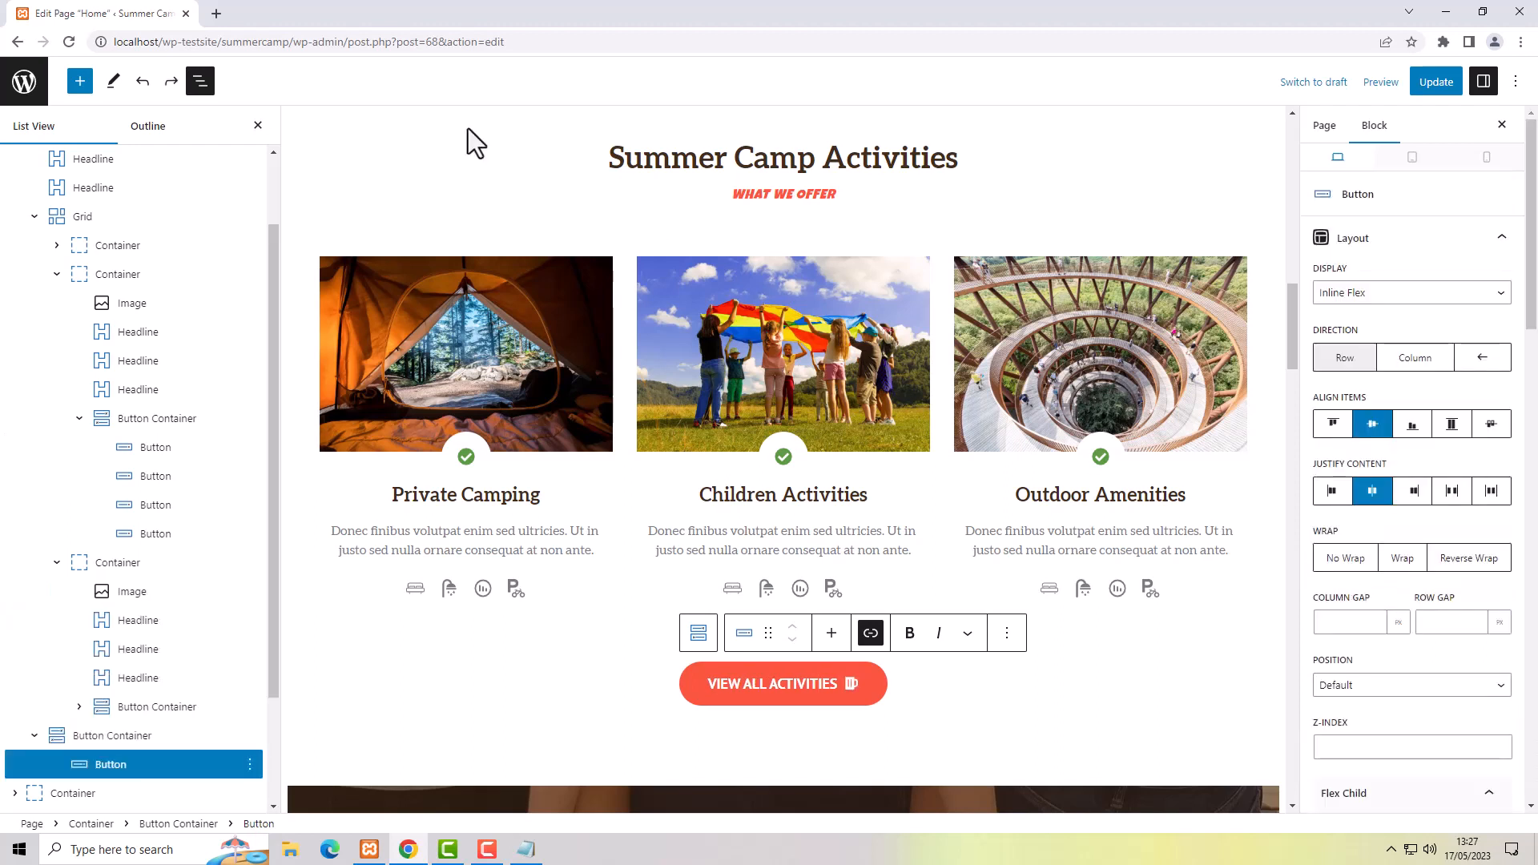
# - Shorten the "Summer Camp Activities" heading to "Summer Camp"
pyautogui.click(638, 158)
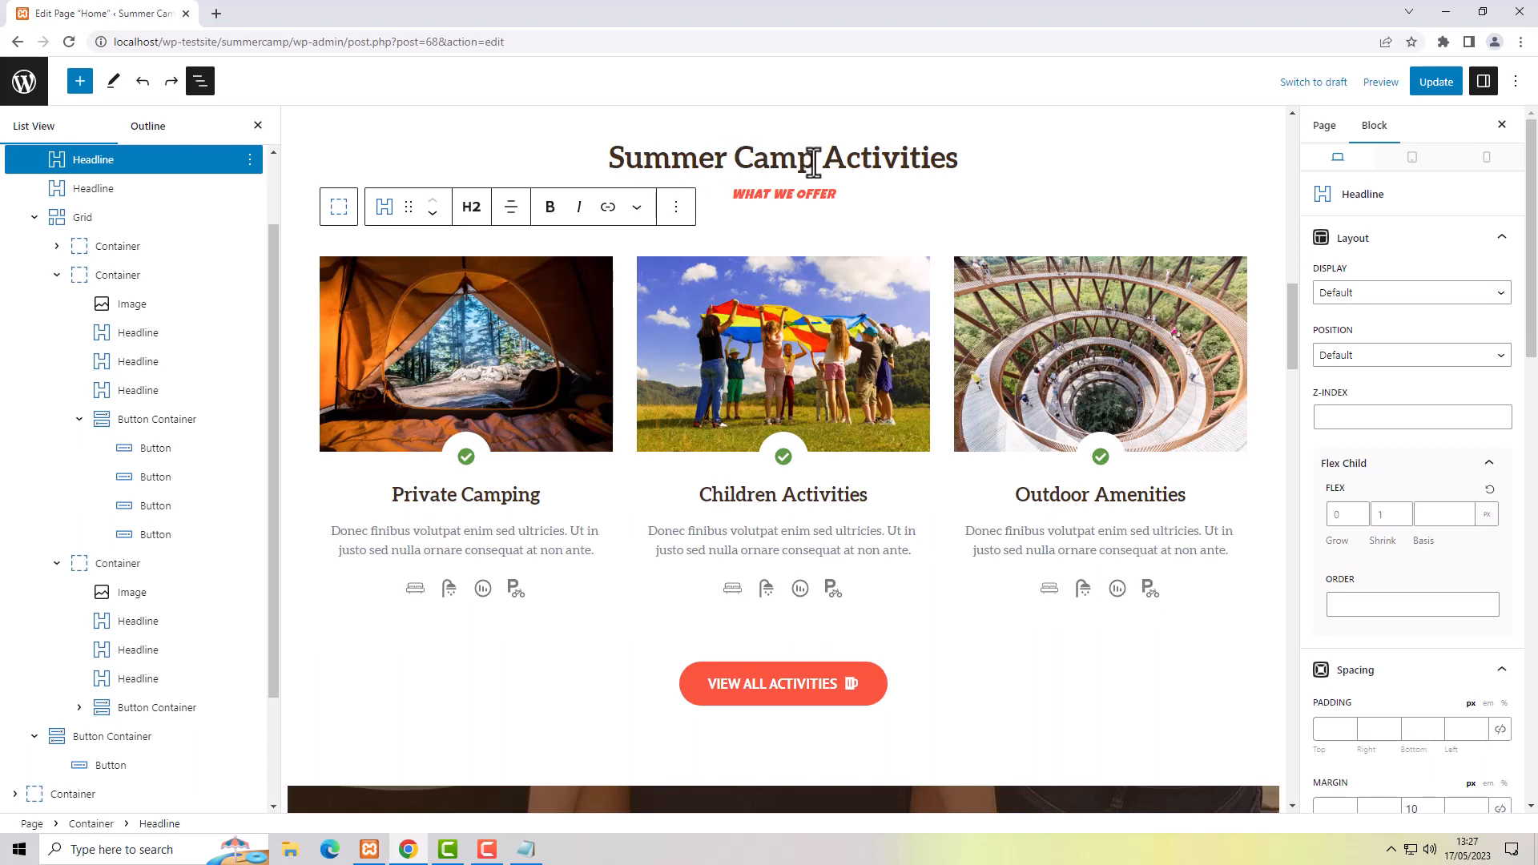
pyautogui.moveTo(813, 158); pyautogui.dragTo(961, 170)
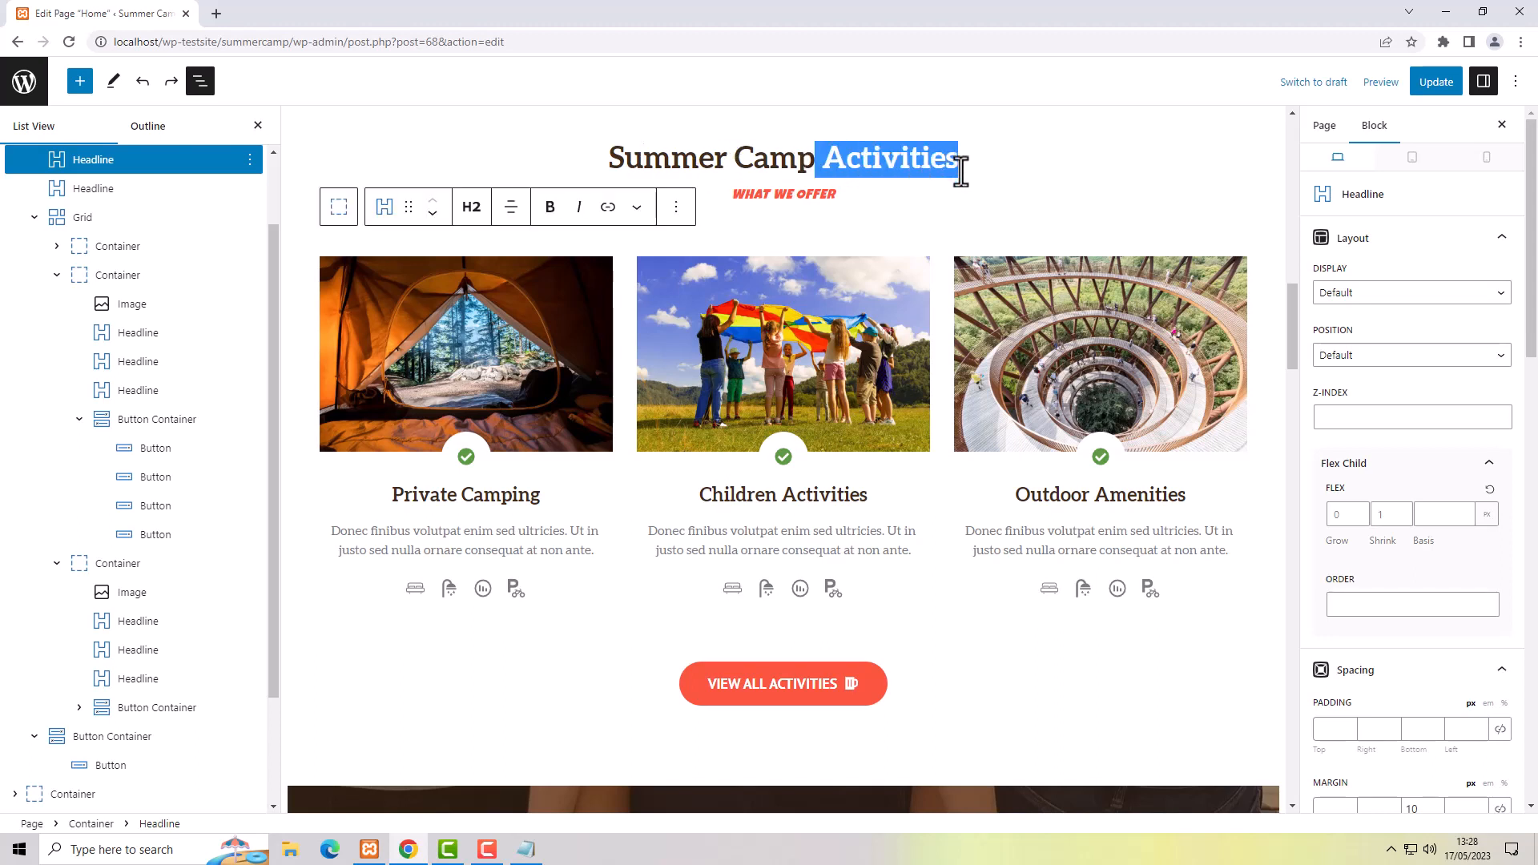
pyautogui.press('BackSpace')
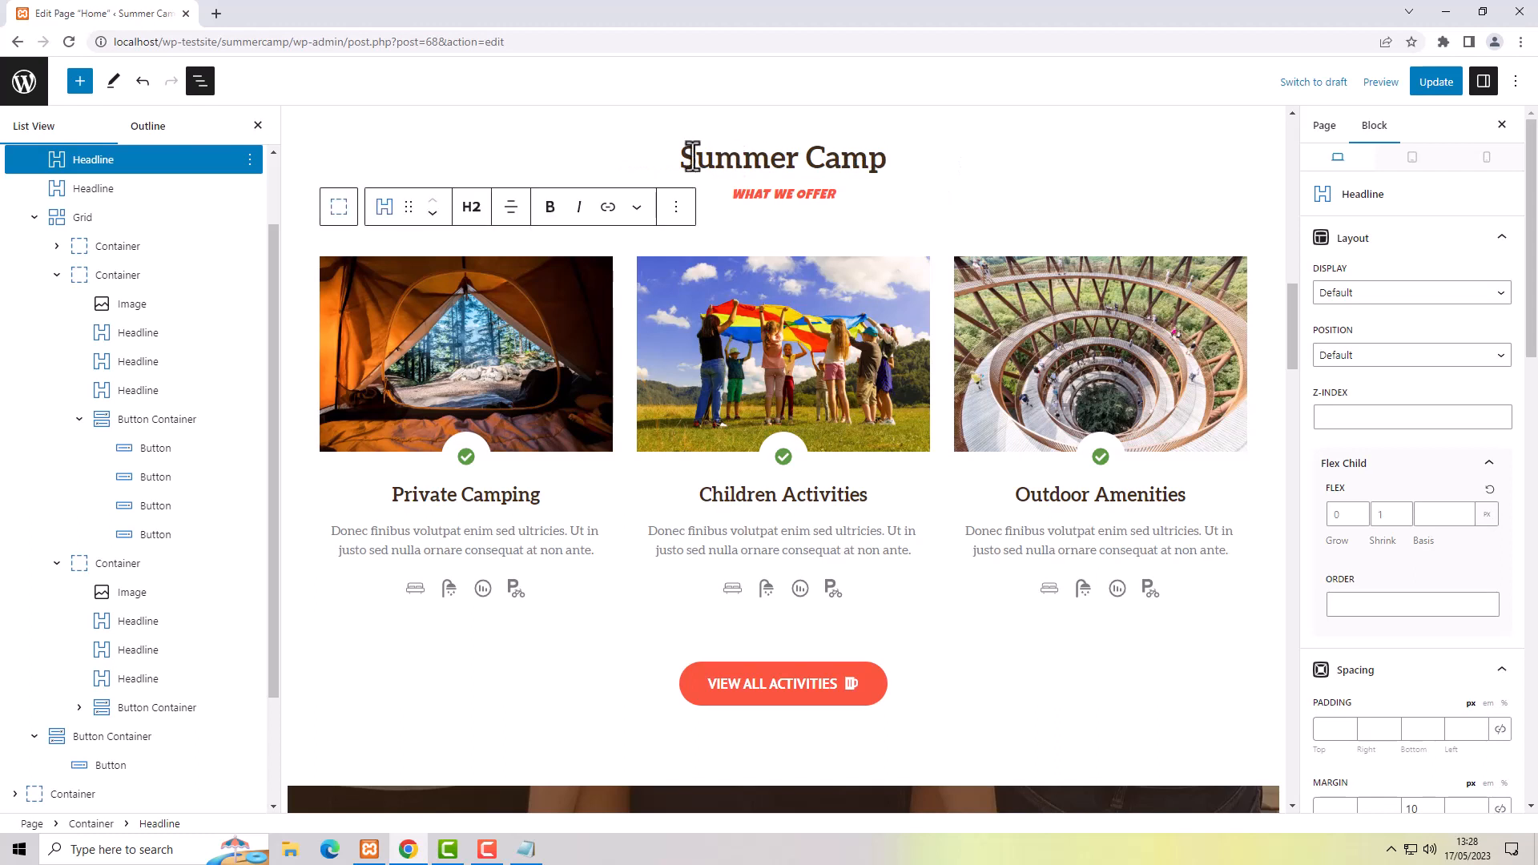
# - Add the calendar icon from the General set to the Summer Camp headline
pyautogui.scroll(-4, 1488, 415)
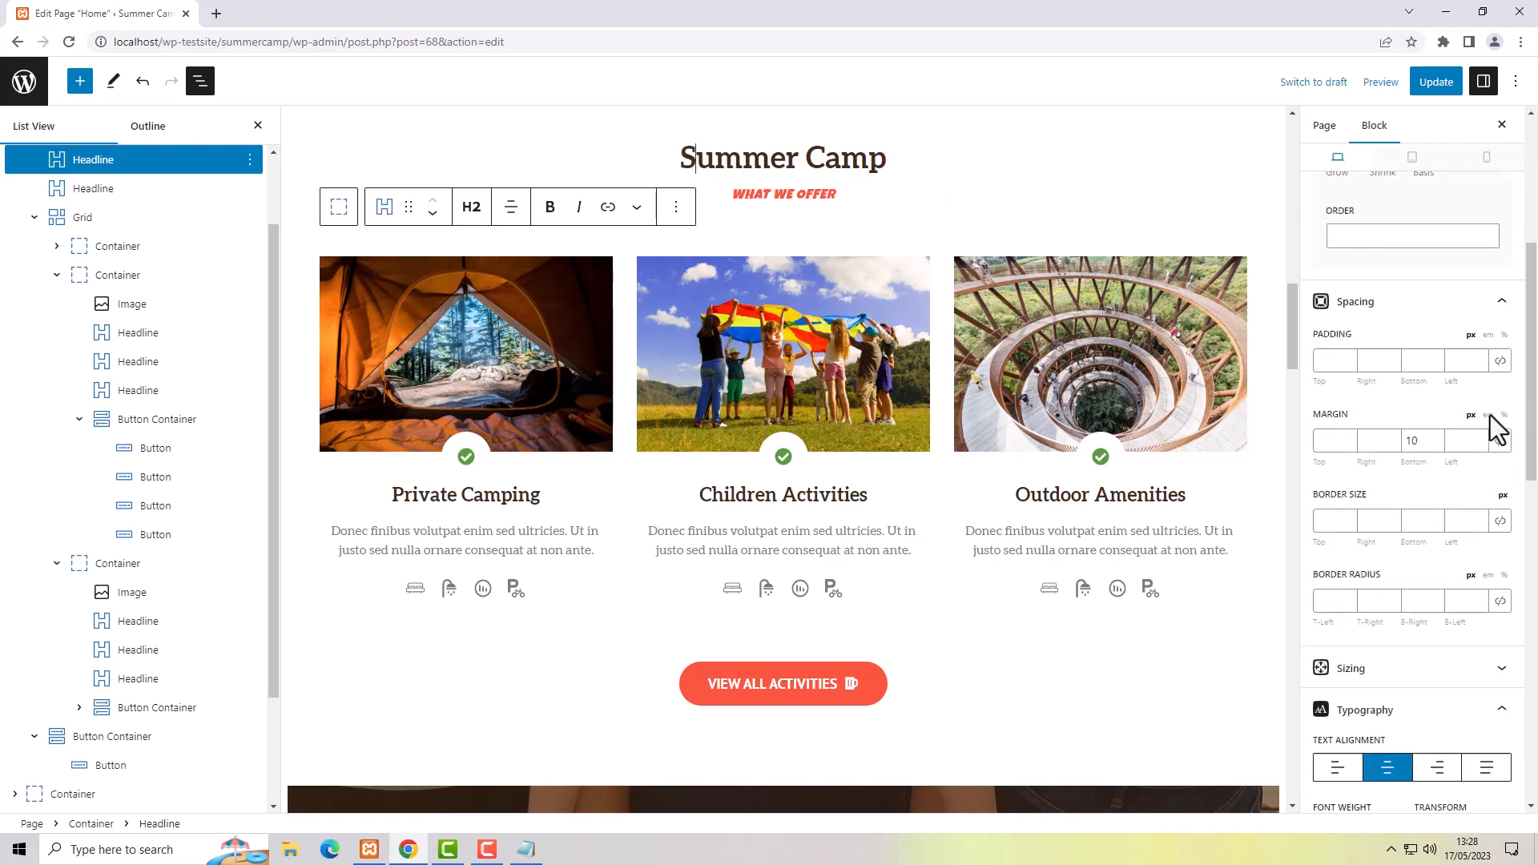
pyautogui.scroll(-10, 1490, 415)
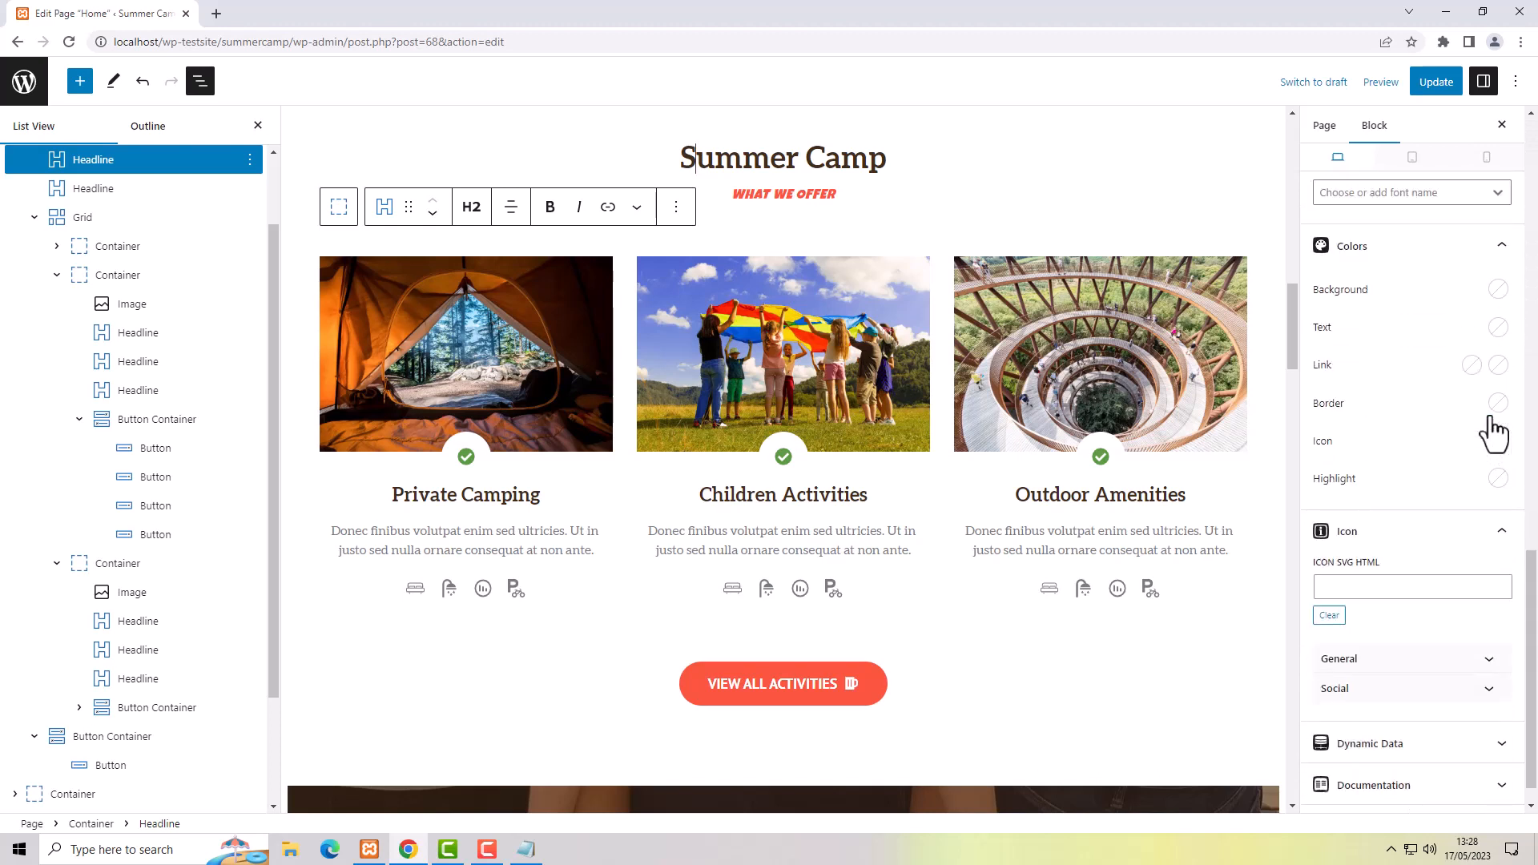
pyautogui.scroll(-1, 1492, 432)
pyautogui.click(1343, 628)
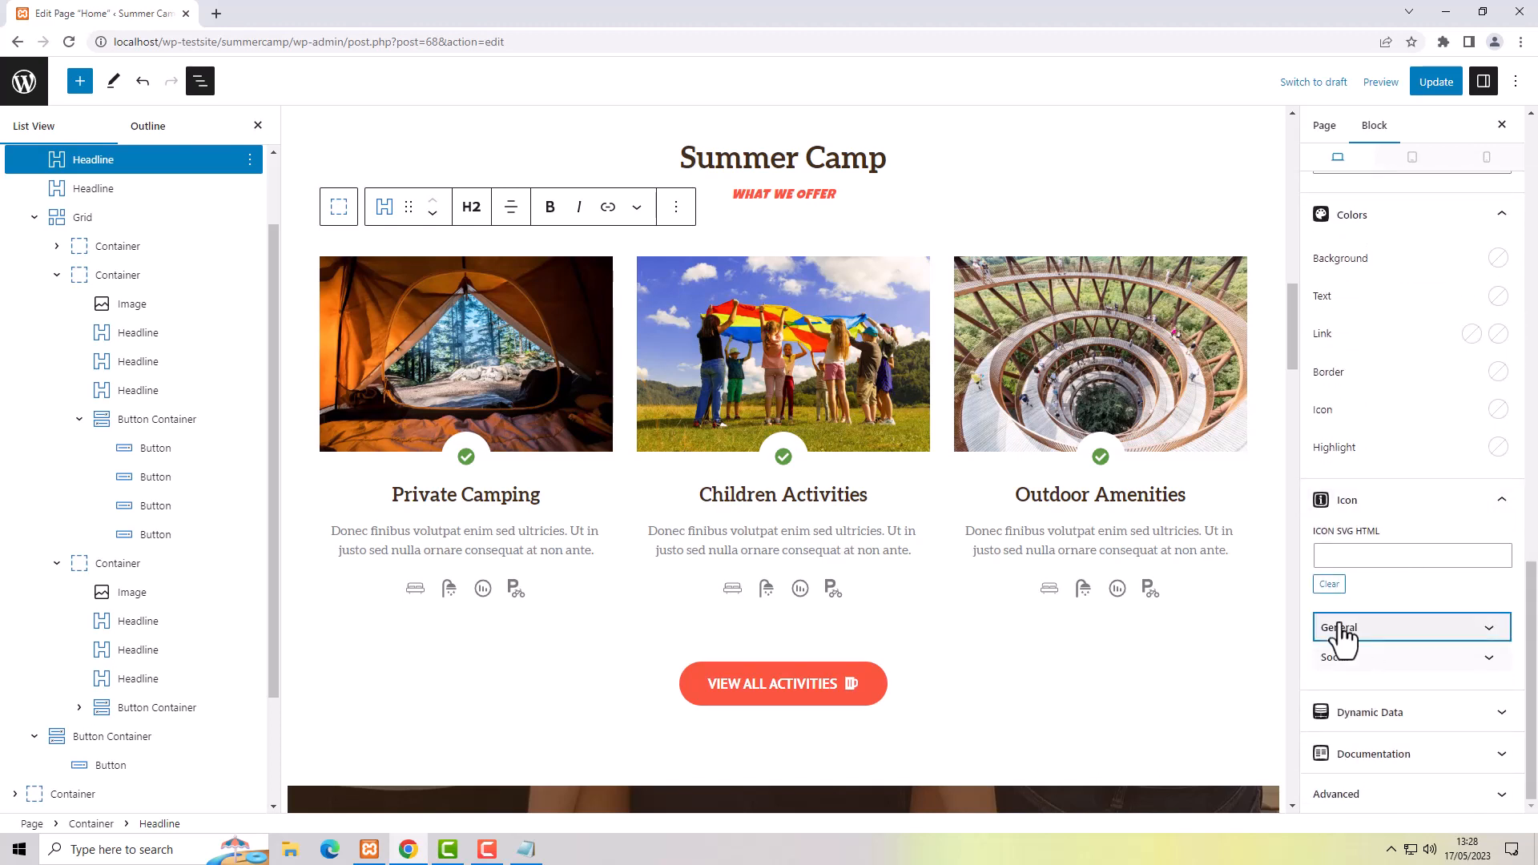
pyautogui.scroll(-1, 1394, 664)
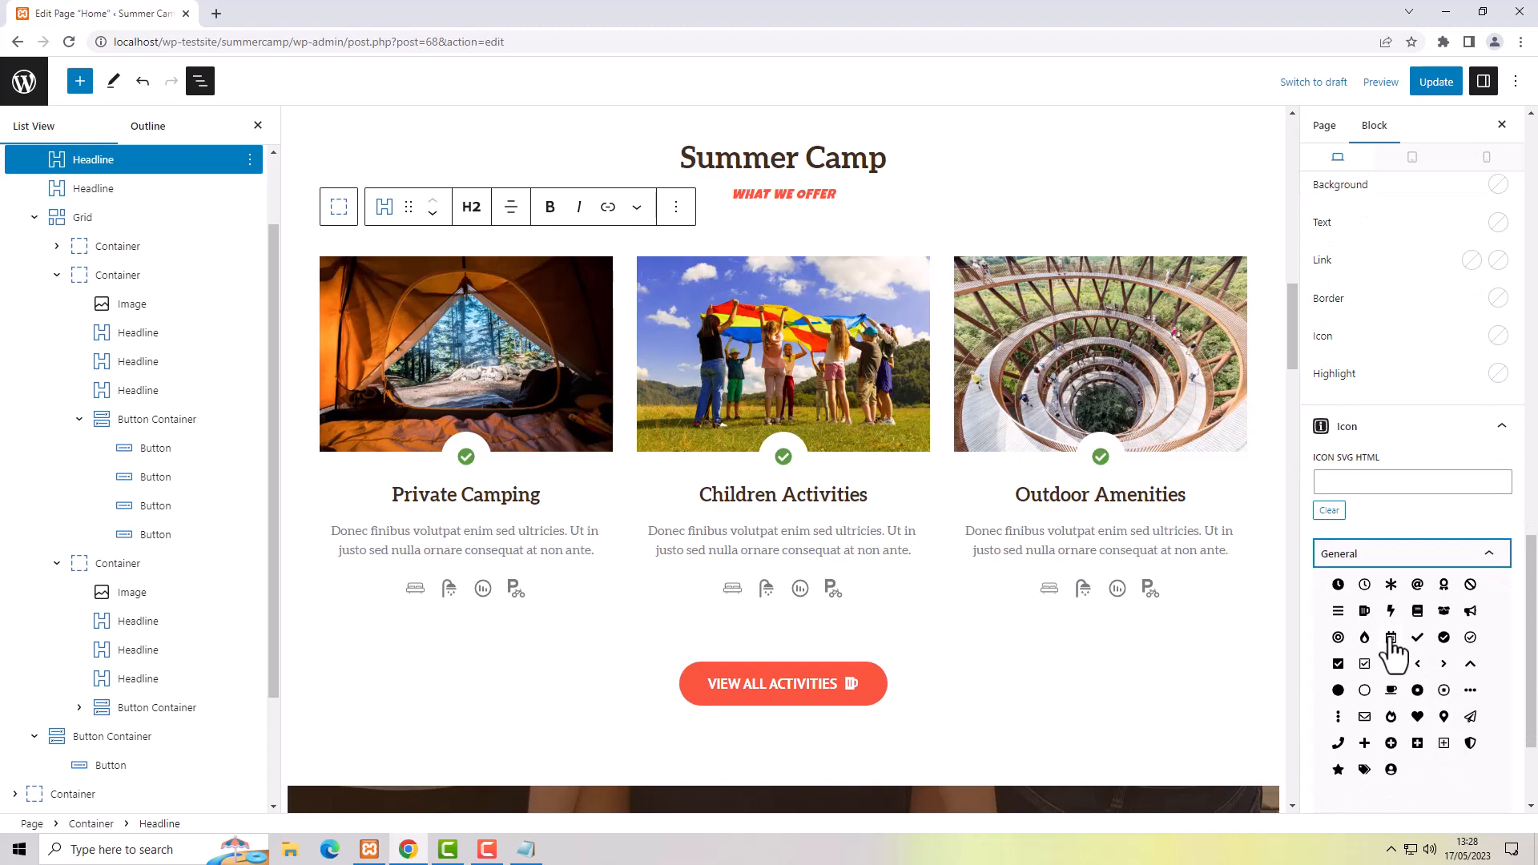
pyautogui.click(1391, 639)
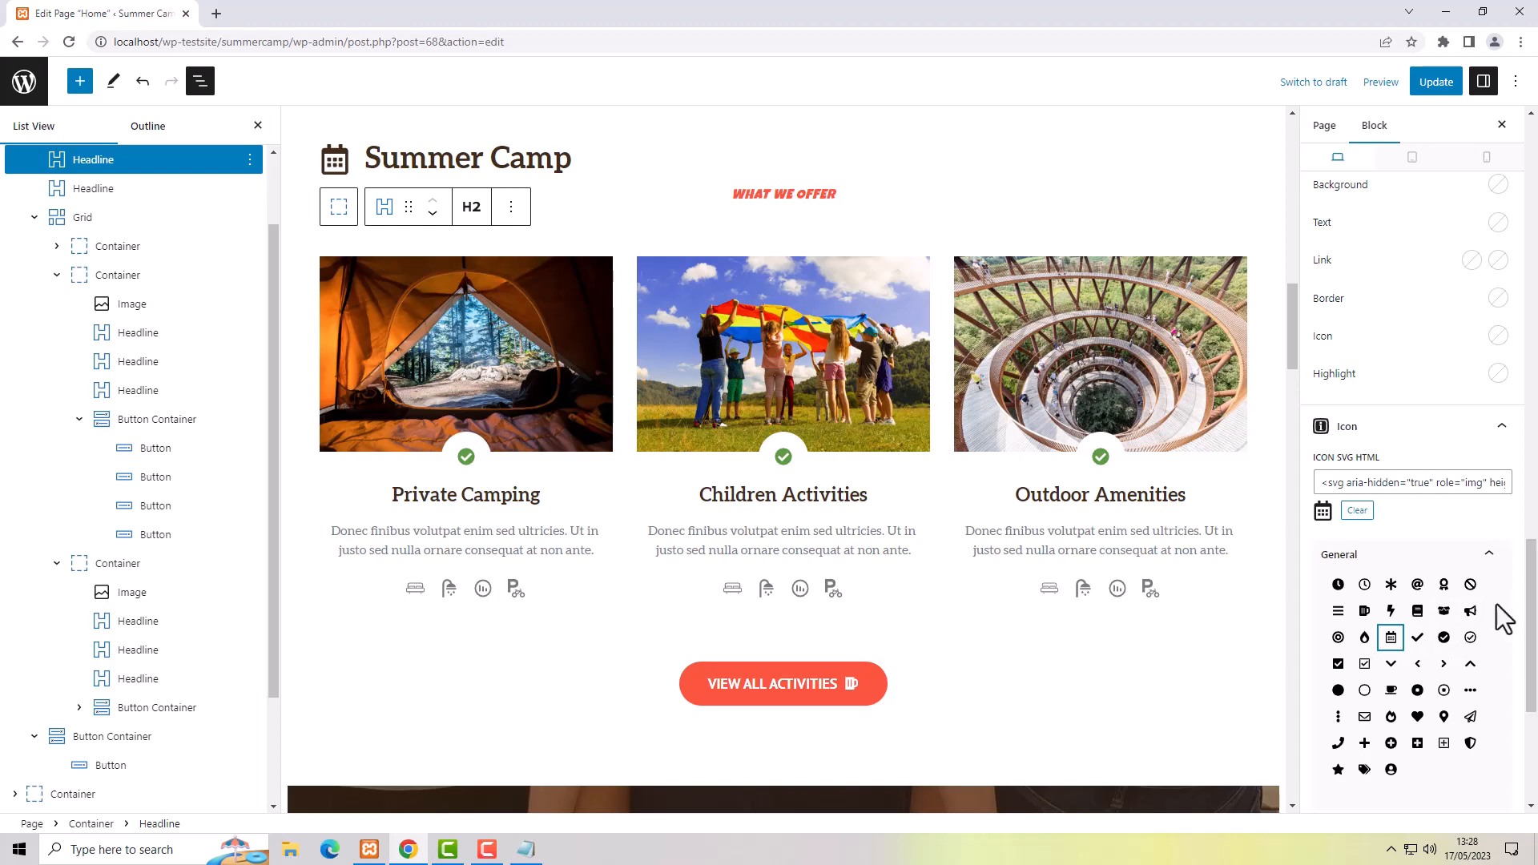
# - Reverse the Summer Camp headline's row direction so the icon follows the text, and justify its content to center
pyautogui.scroll(-4, 1483, 609)
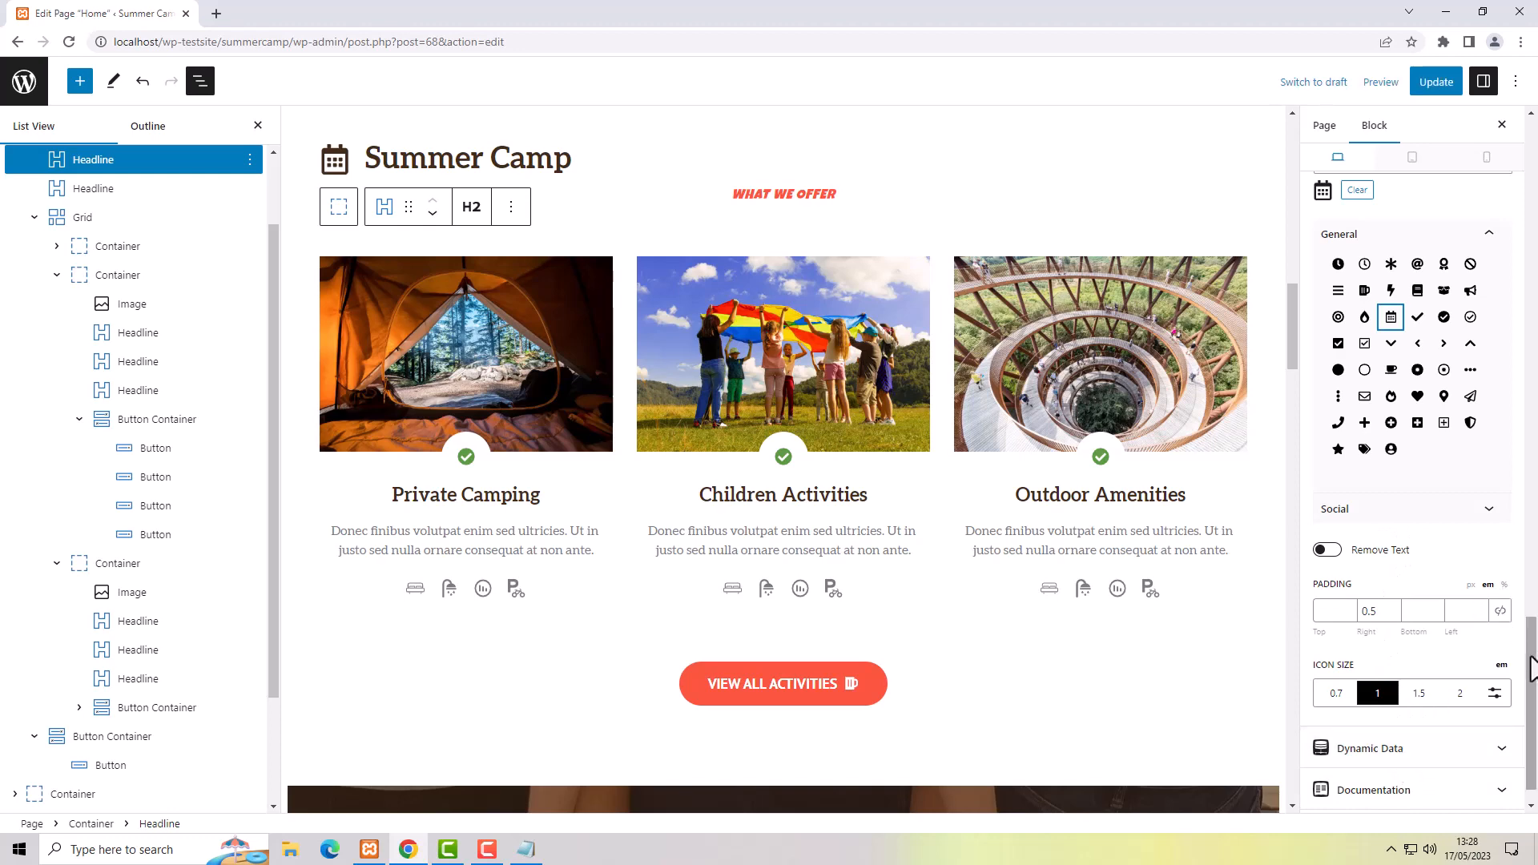
pyautogui.scroll(3, 1530, 593)
pyautogui.moveTo(1529, 593); pyautogui.dragTo(1535, 172)
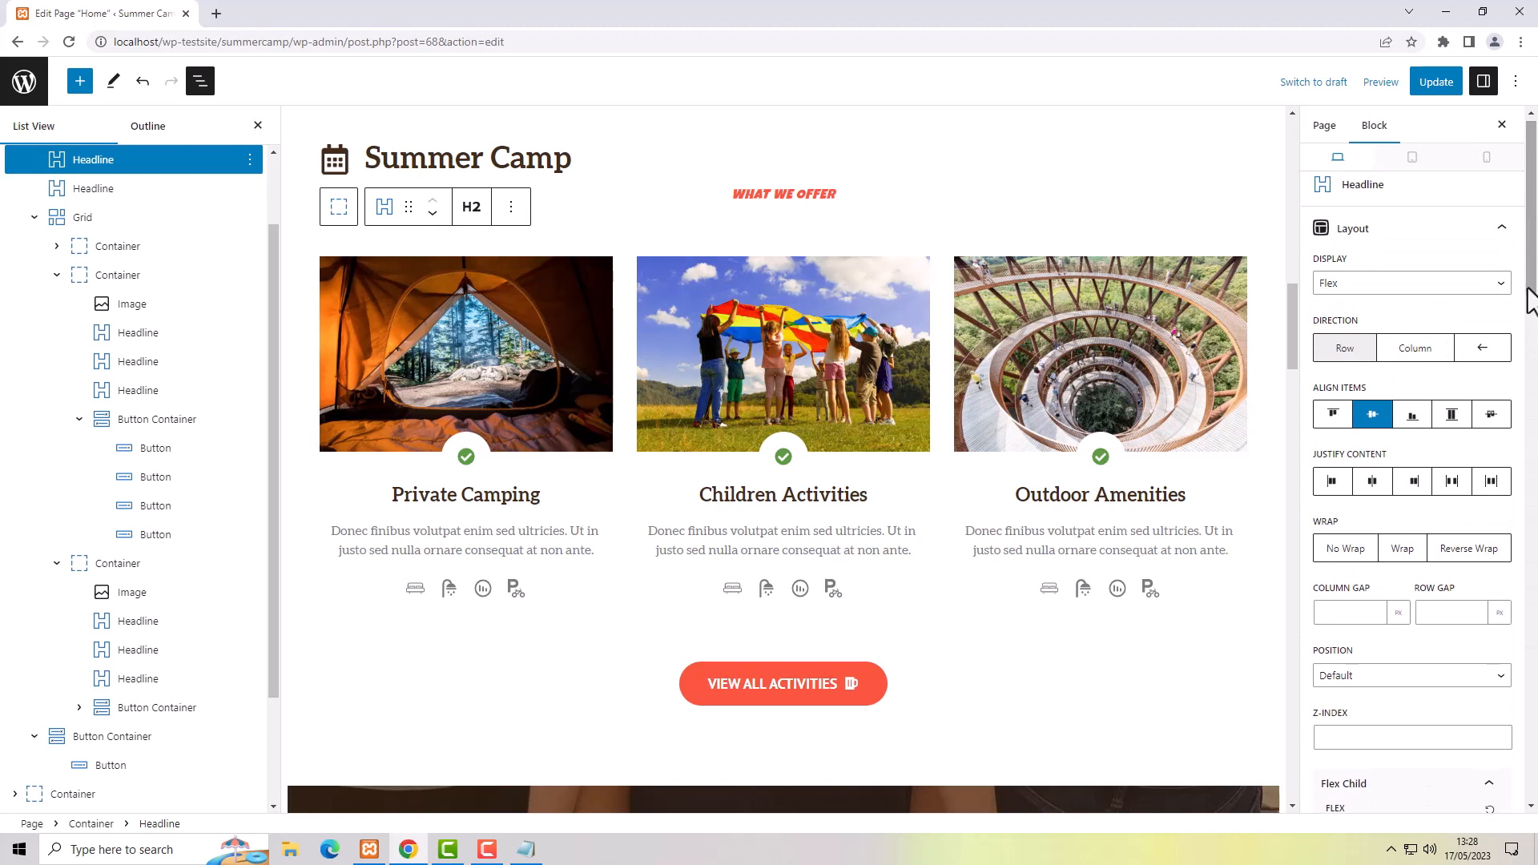
pyautogui.click(1488, 356)
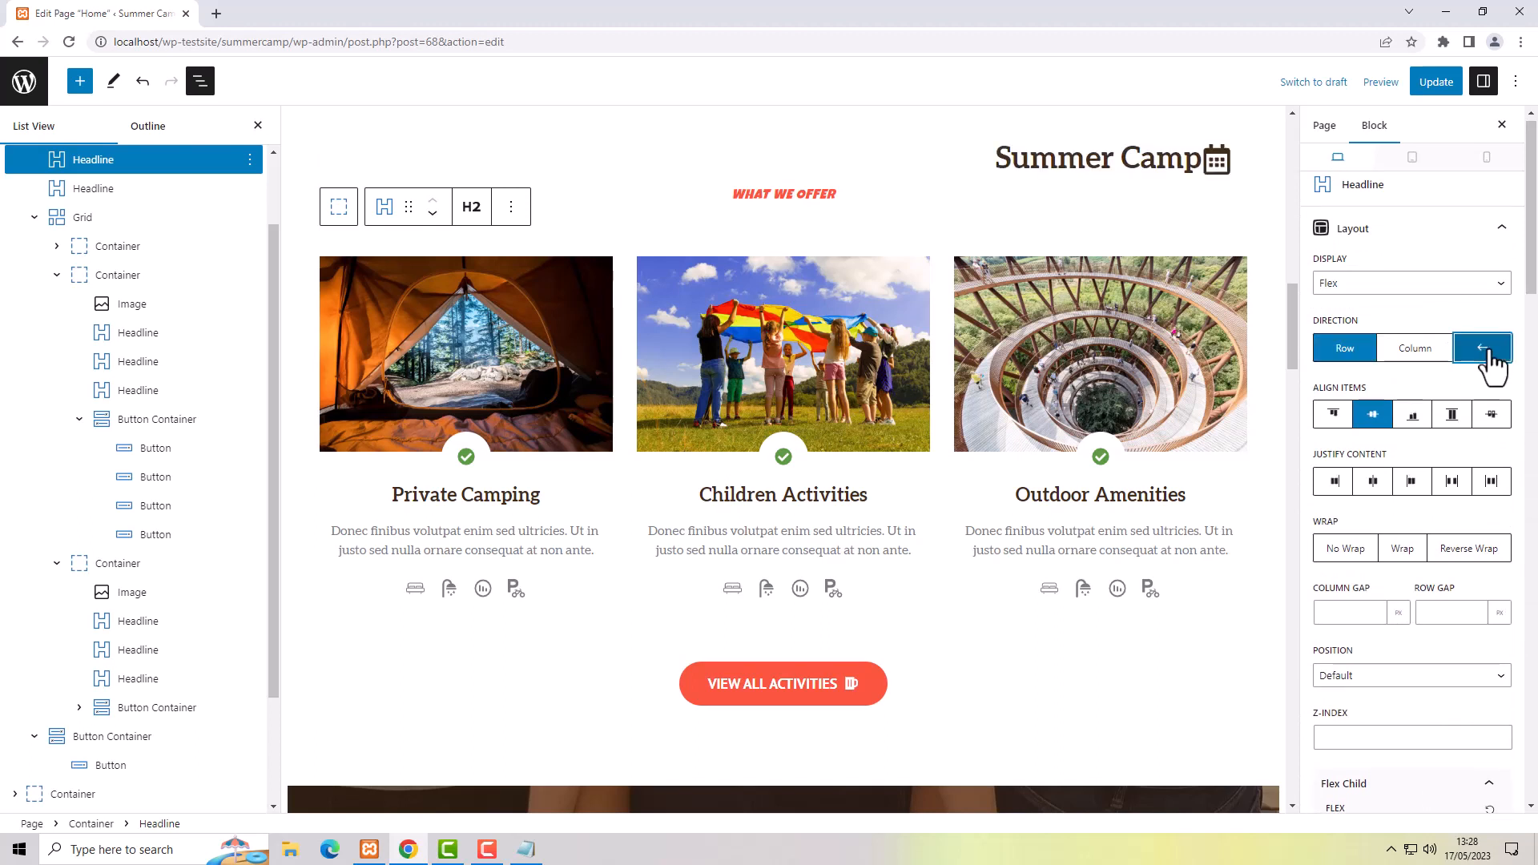
pyautogui.click(1372, 481)
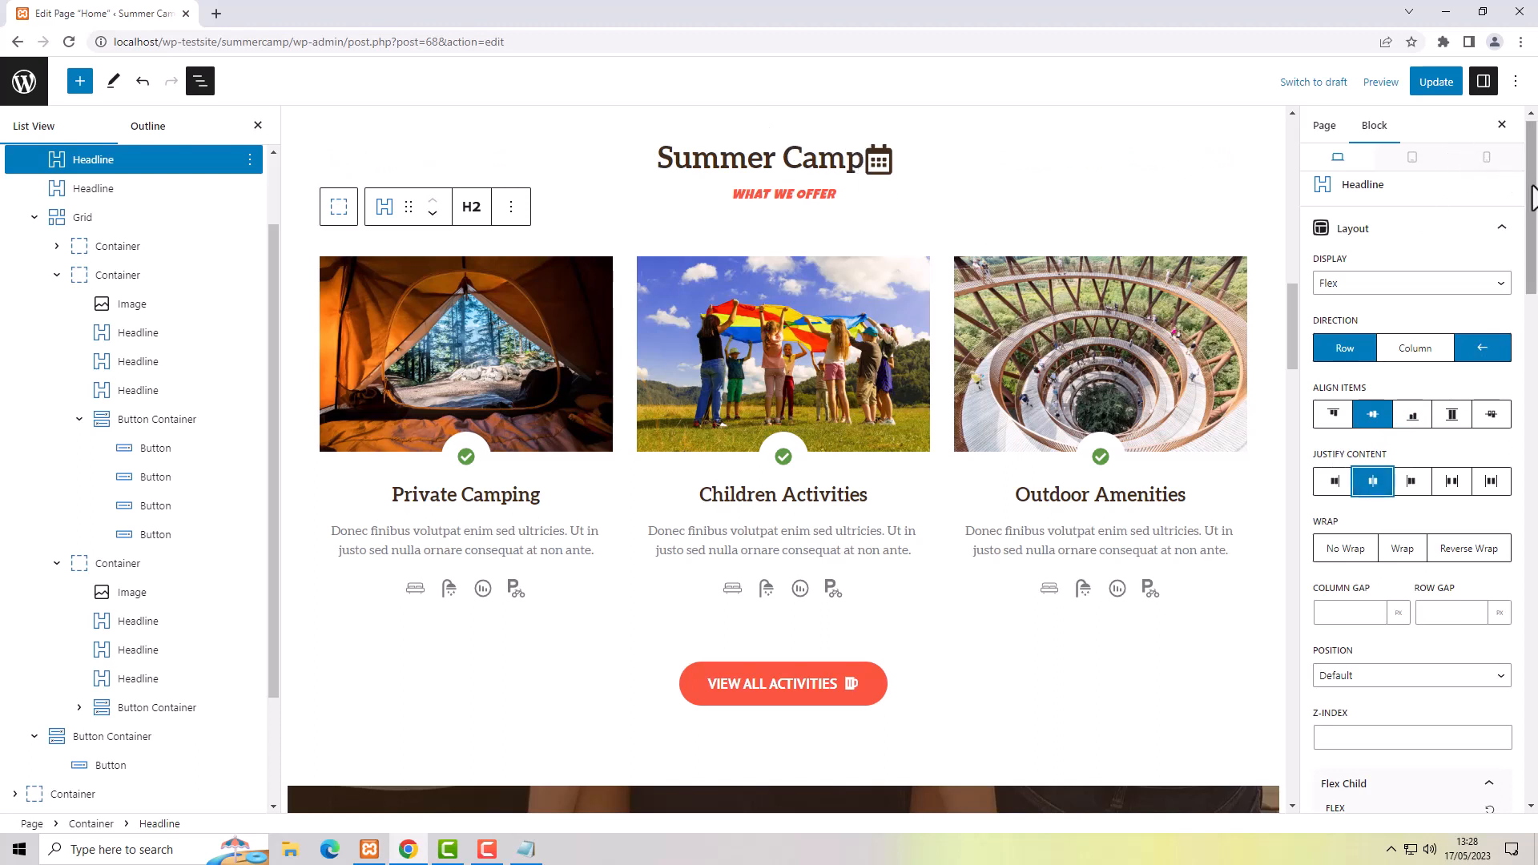
# - Set the left padding of the Summer Camp headline's icon to 0.5 em
pyautogui.moveTo(1531, 196); pyautogui.dragTo(1535, 720)
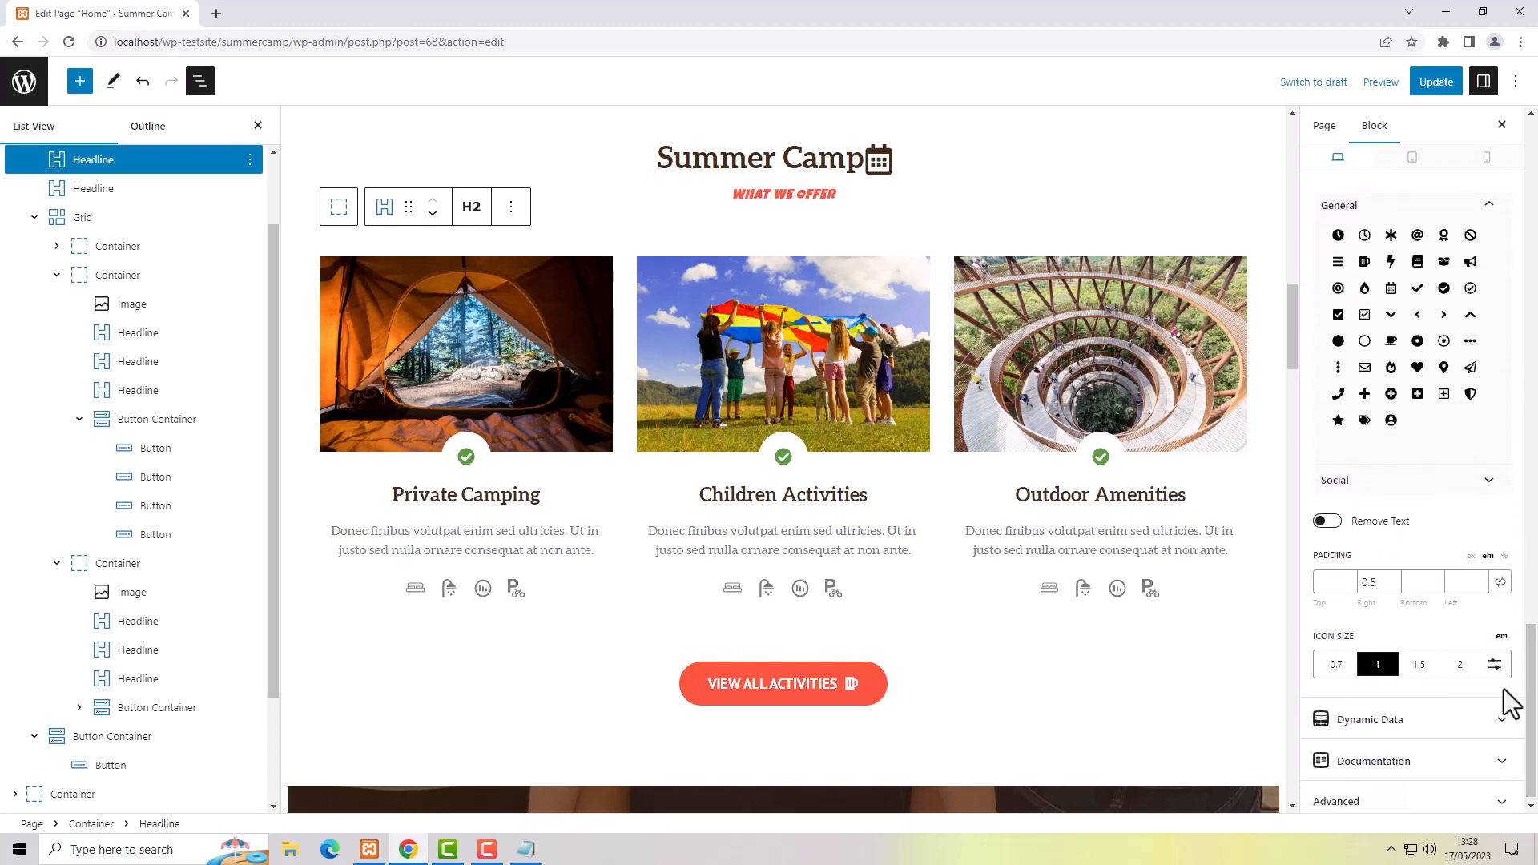
pyautogui.click(1457, 584)
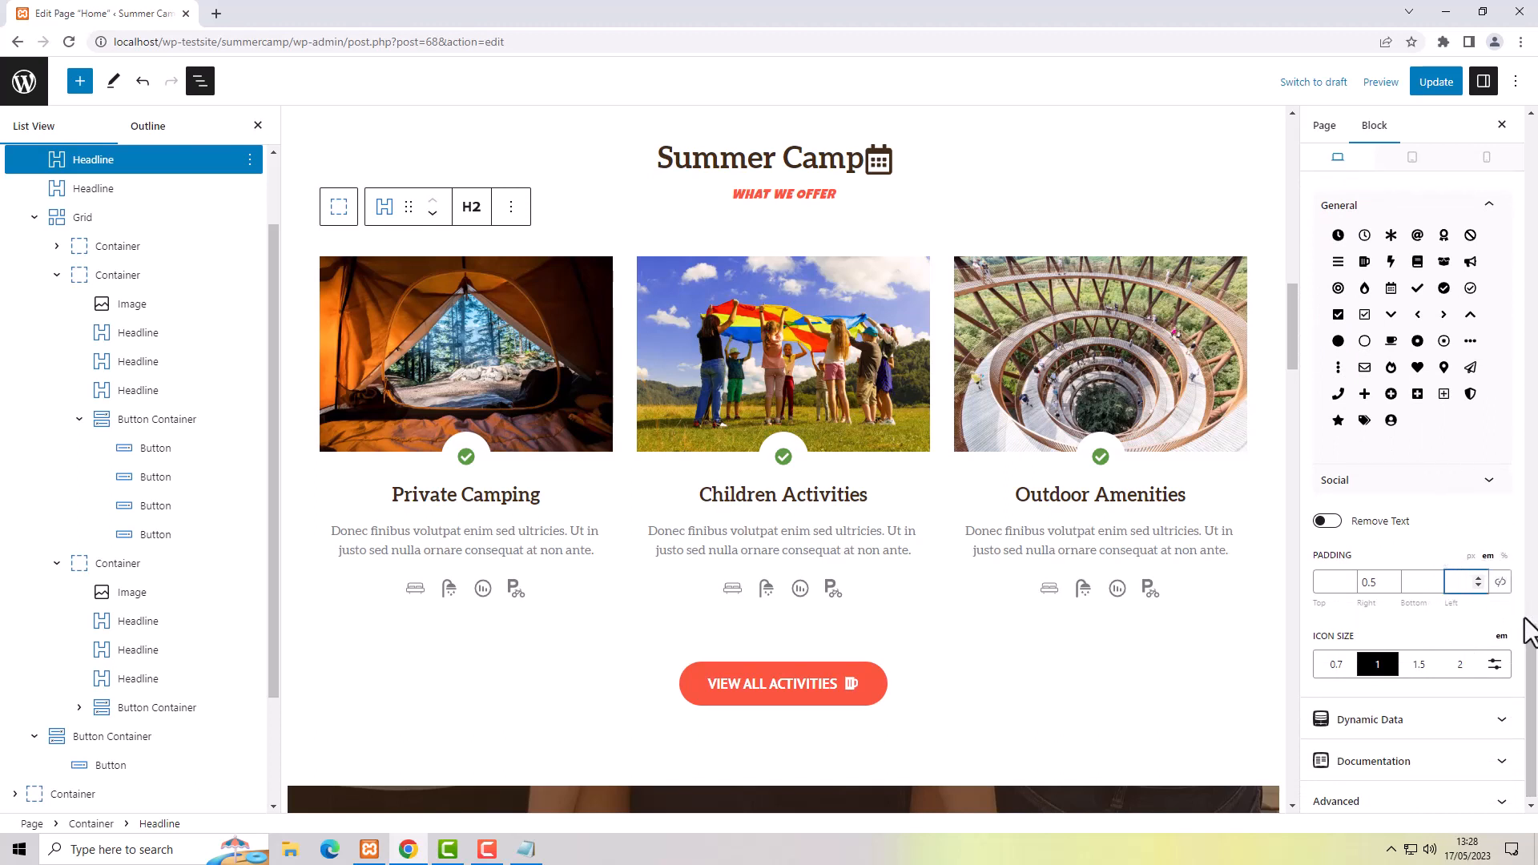
pyautogui.scroll(3, 1531, 608)
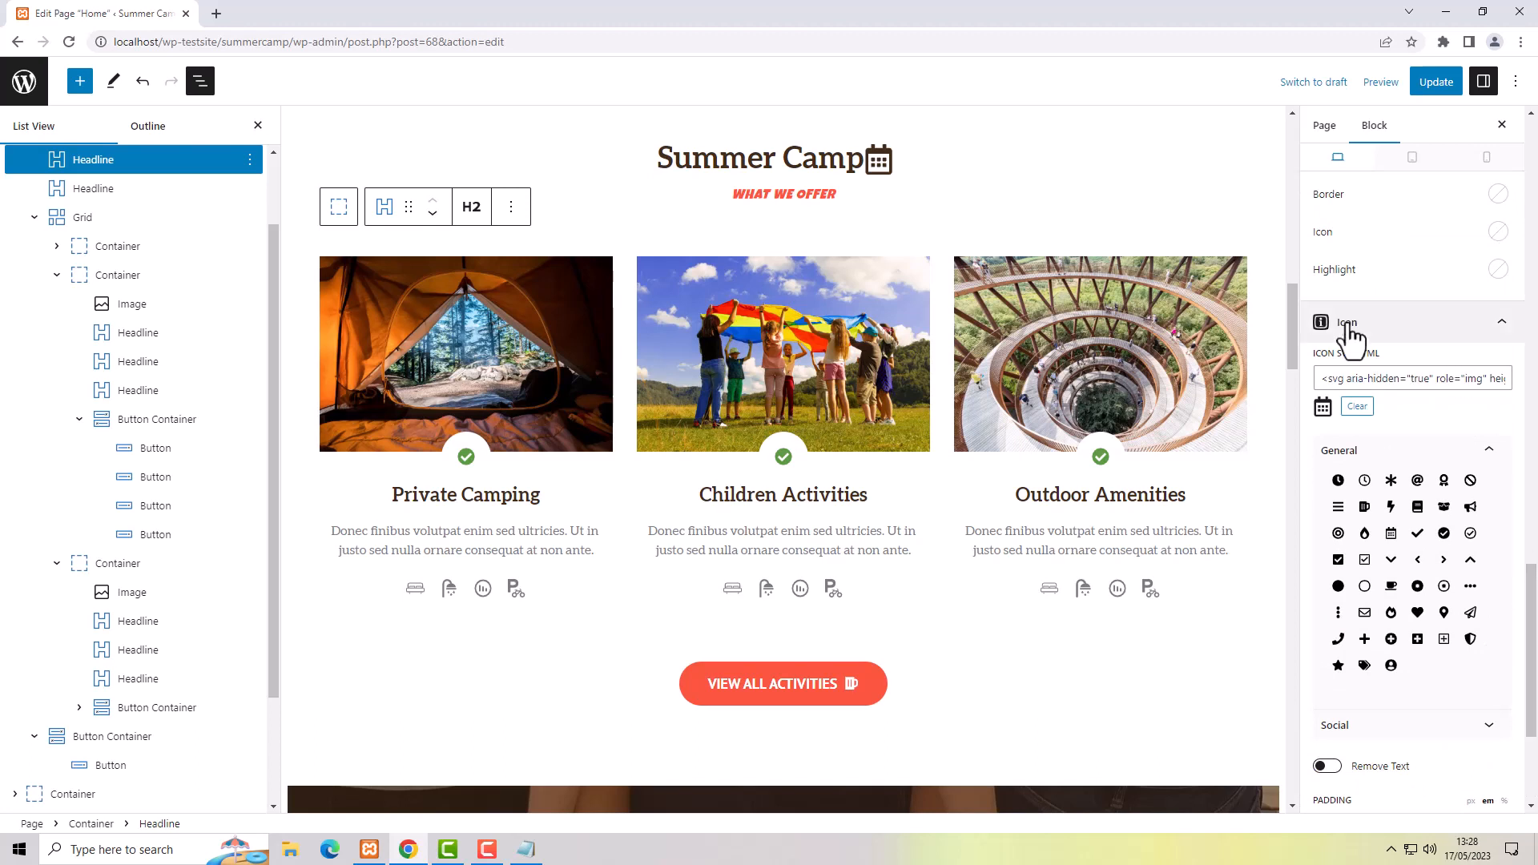
pyautogui.moveTo(1530, 584); pyautogui.dragTo(1531, 653)
pyautogui.click(1464, 574)
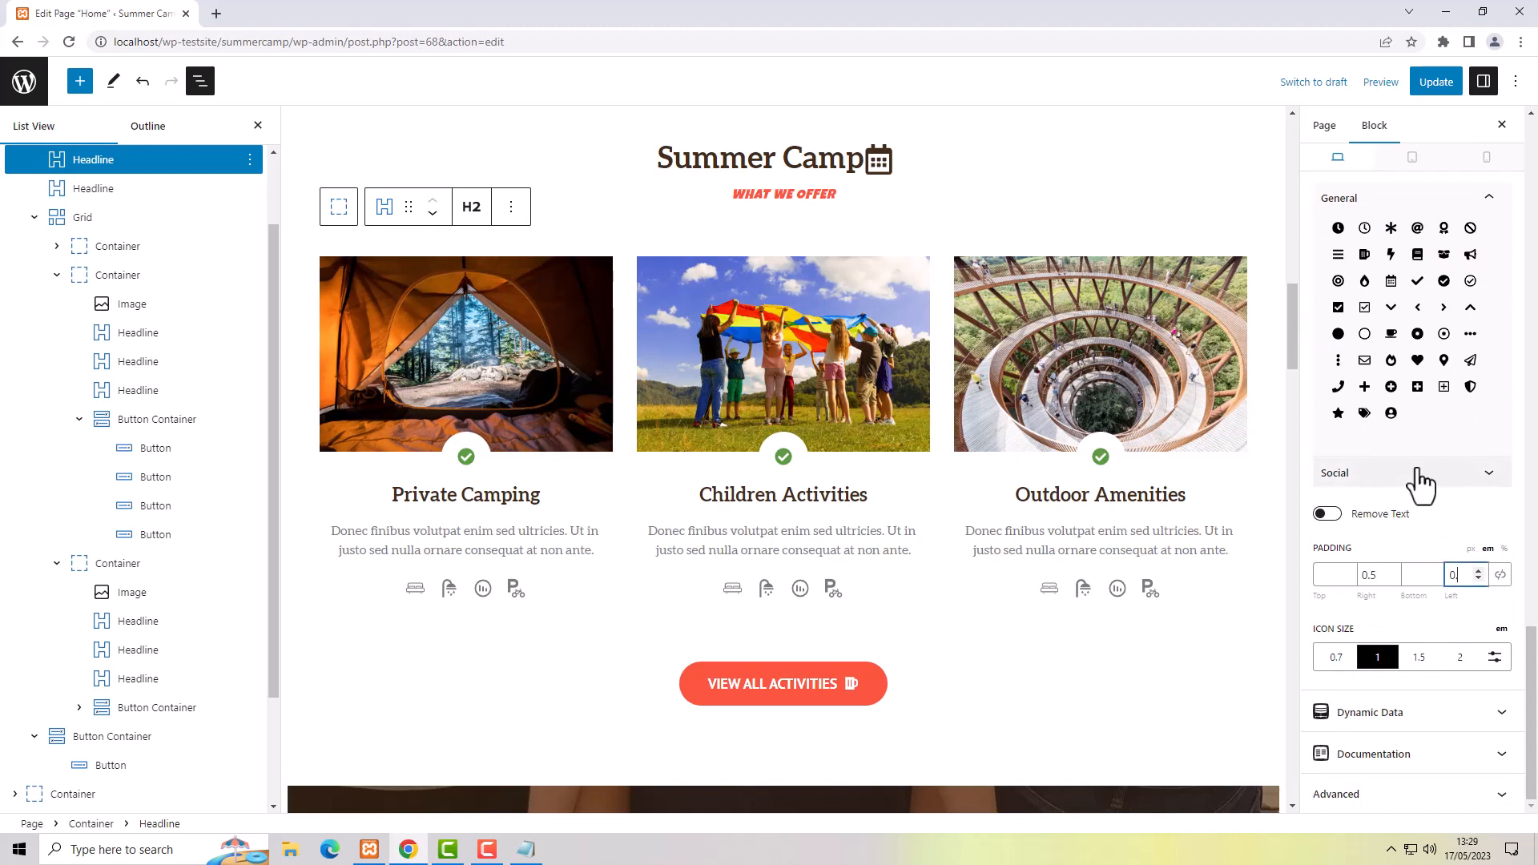
pyautogui.write('0.5')
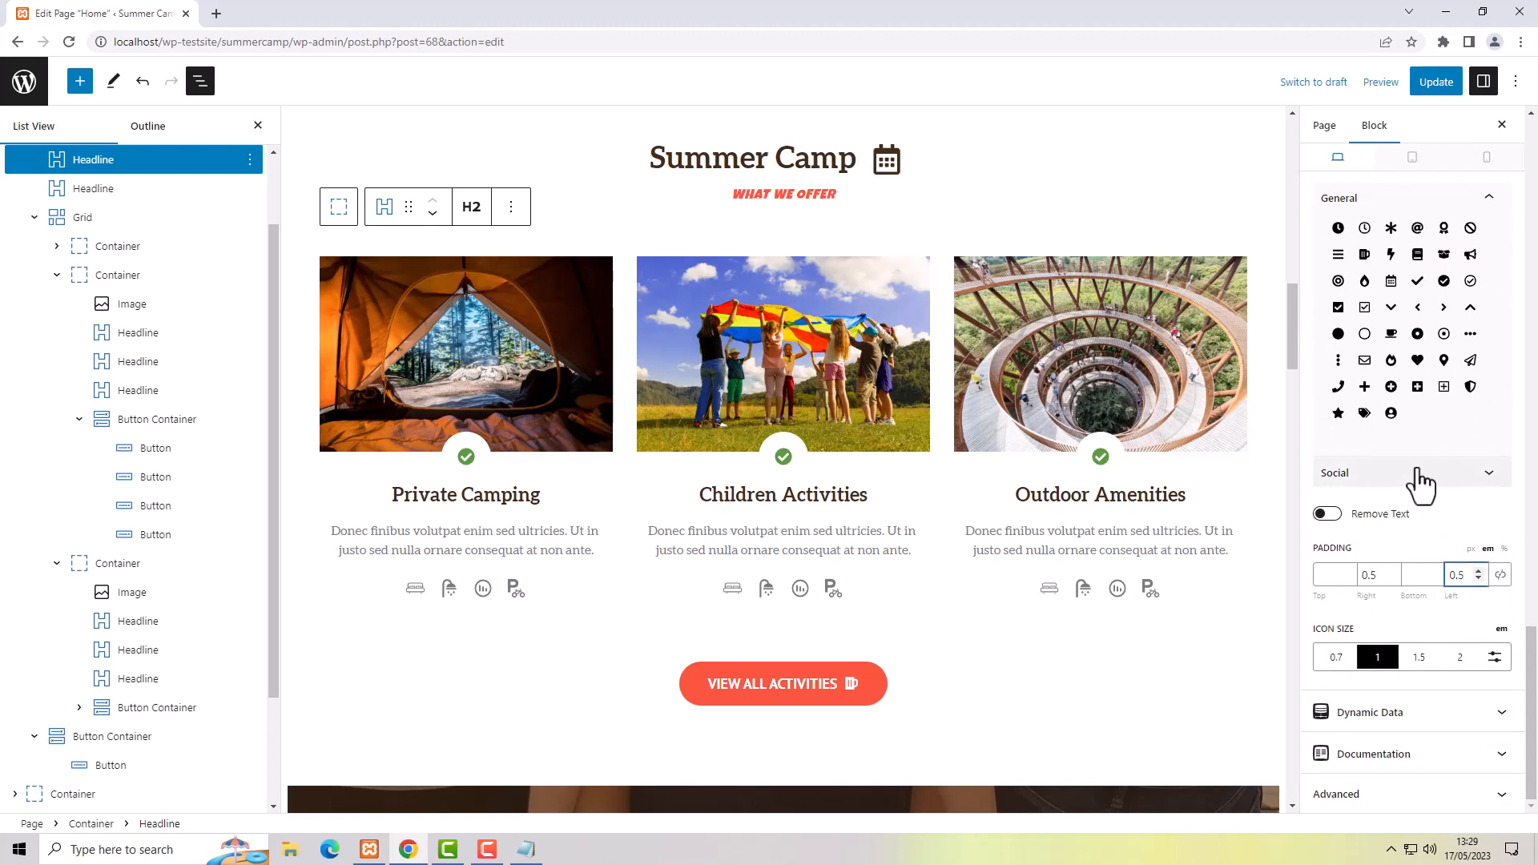